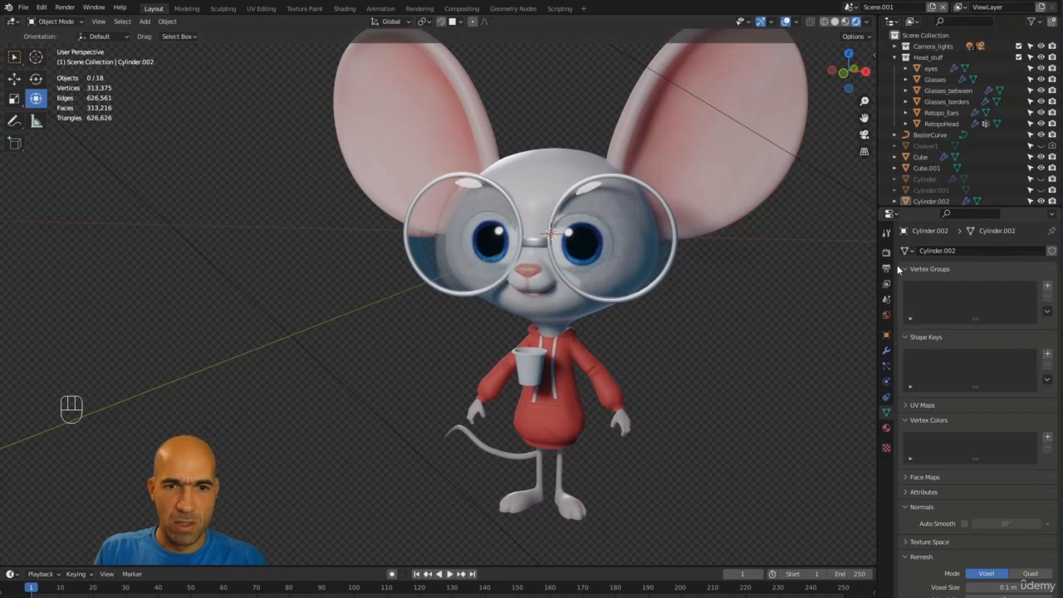
Try the Cycles render engine on the mouse scene, checking it in solid and rendered viewport shading.
left_click(886, 252)
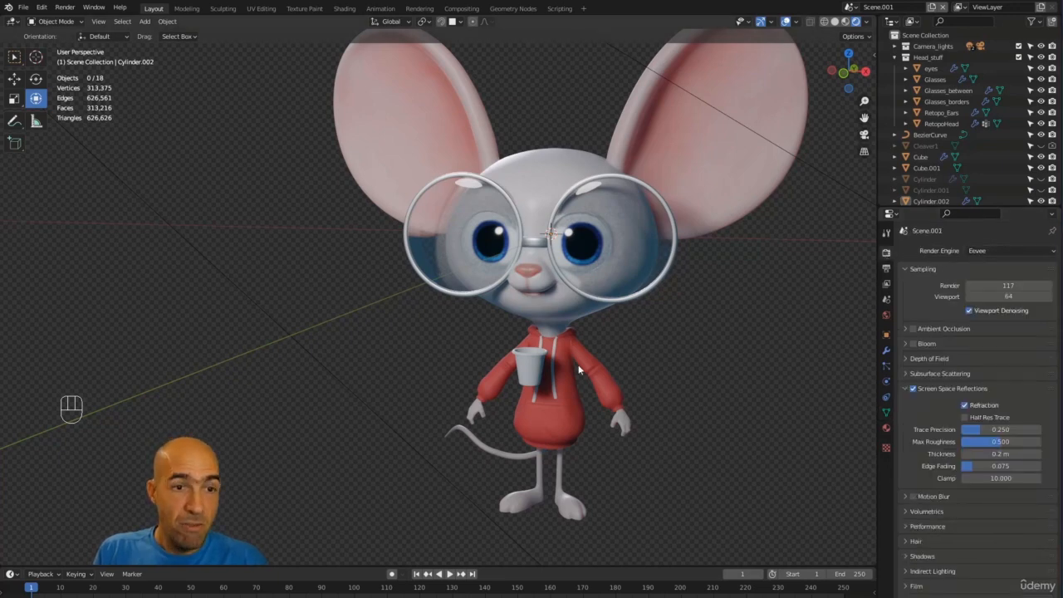
left_click(1012, 251)
left_click(996, 289)
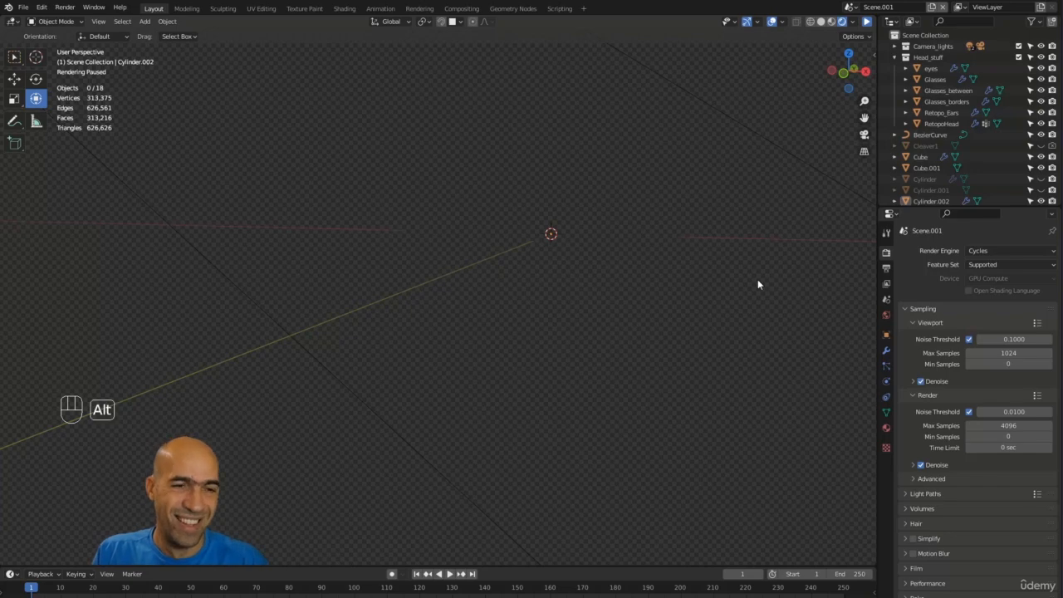
left_click_drag(759, 284, 688, 346, "alt")
left_click(821, 21)
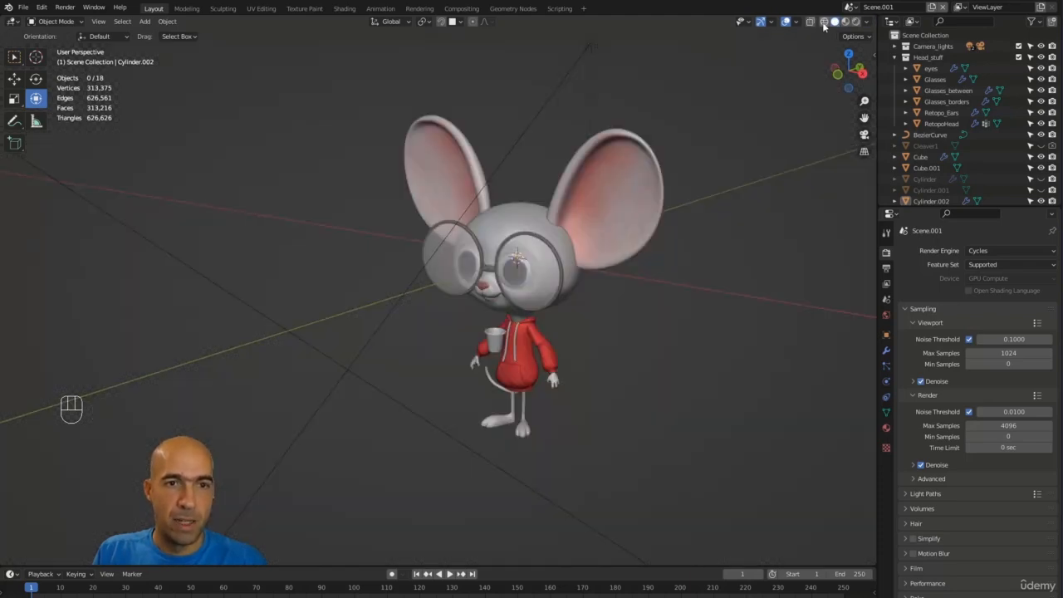
left_click(842, 22)
mouse_move(688, 229)
left_mouse_down()
mouse_move(694, 222)
mouse_move(690, 272)
mouse_move(693, 247)
left_mouse_up()
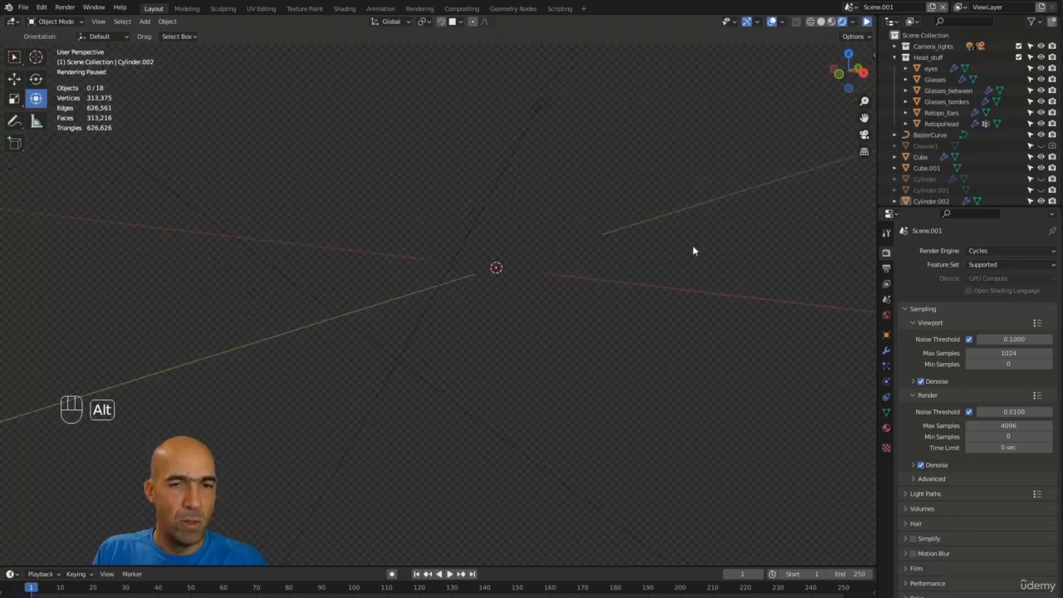
key("F12")
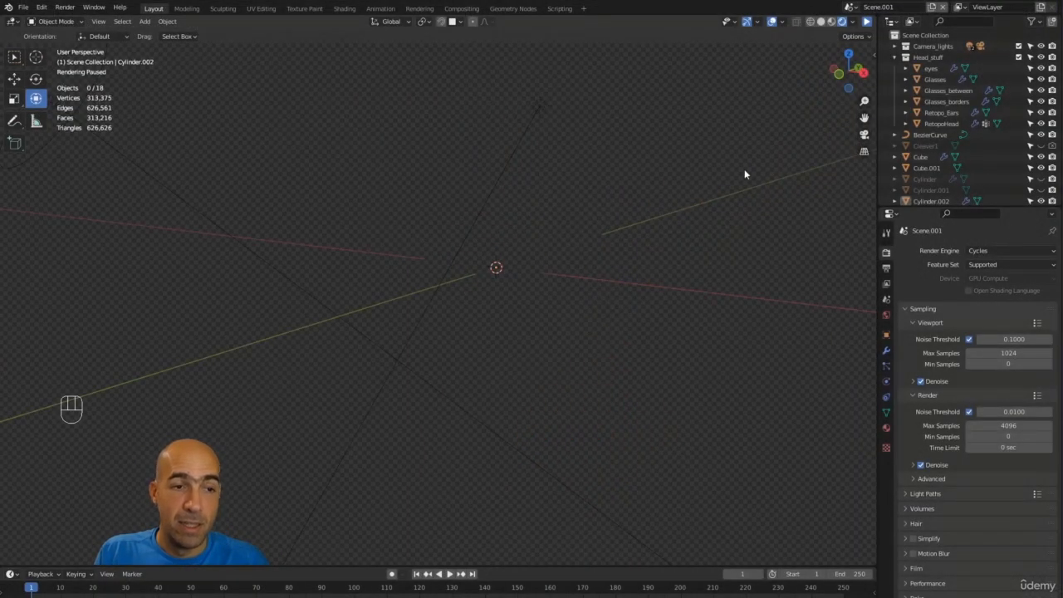
Check whether the ears and glasses can be selected in the Cycles rendered viewport.
left_click_drag(748, 171, 679, 206, "alt")
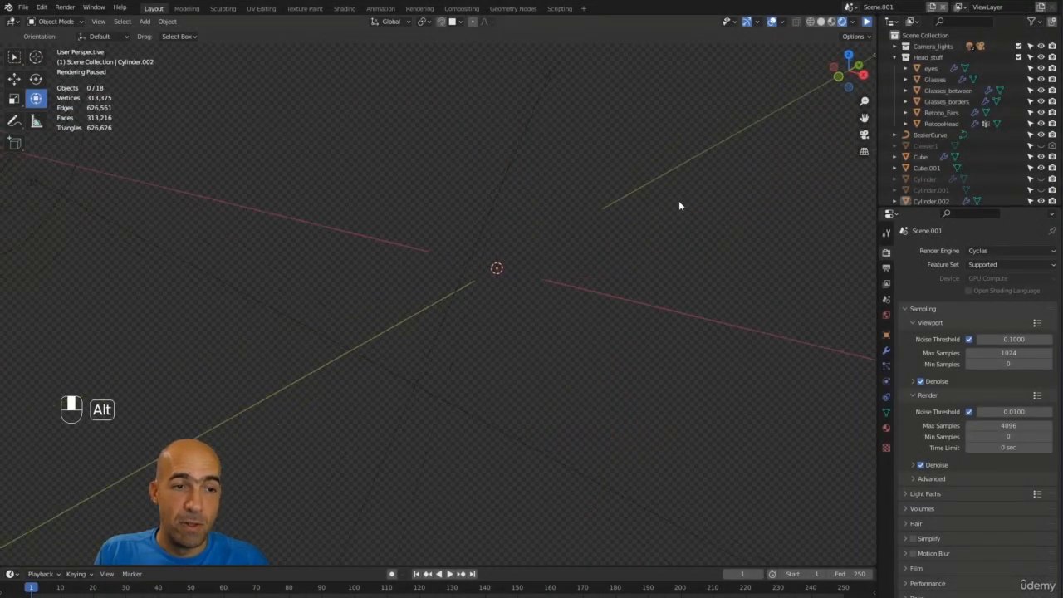
left_click(533, 268)
left_click(553, 217)
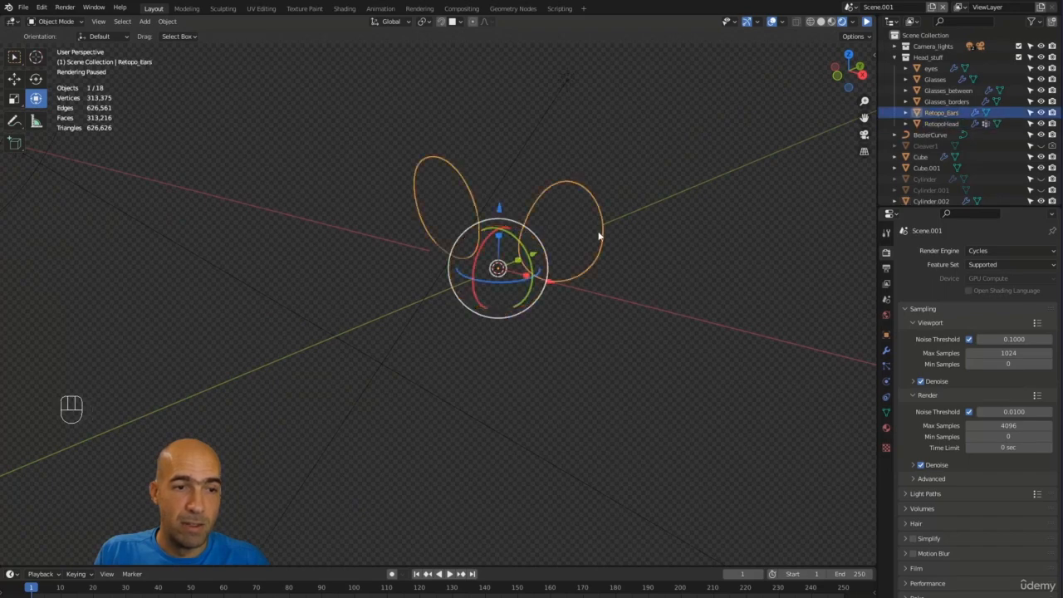
left_click(511, 178)
middle_click_drag(618, 221, 613, 197)
left_click(510, 236)
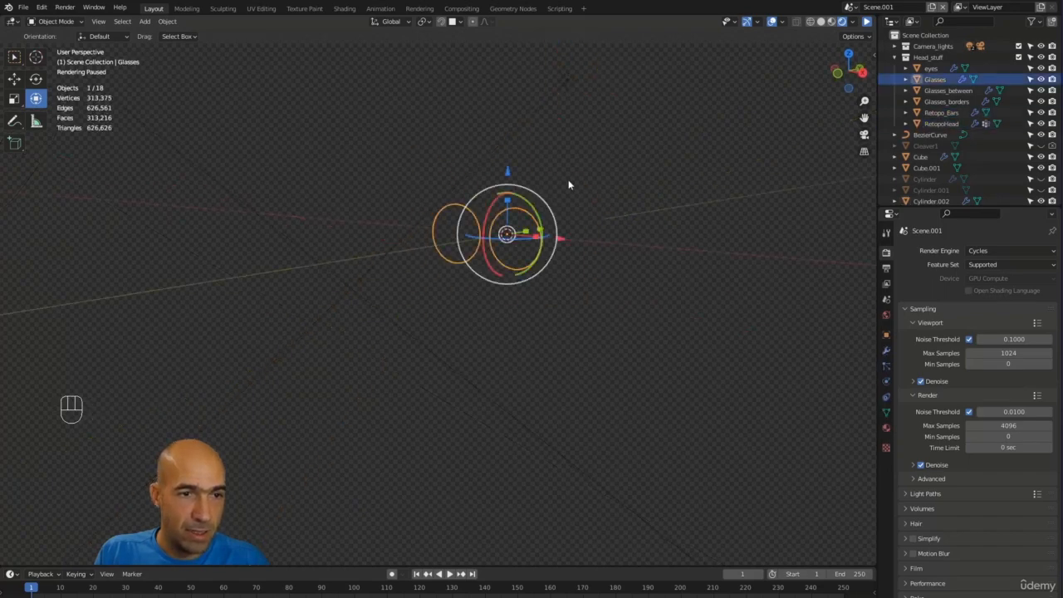
left_click(572, 87)
left_click(511, 231)
mouse_move(610, 247)
middle_mouse_down()
mouse_move(613, 276)
mouse_move(606, 236)
middle_mouse_up()
middle_click_drag(638, 201, 688, 223, "alt+shift")
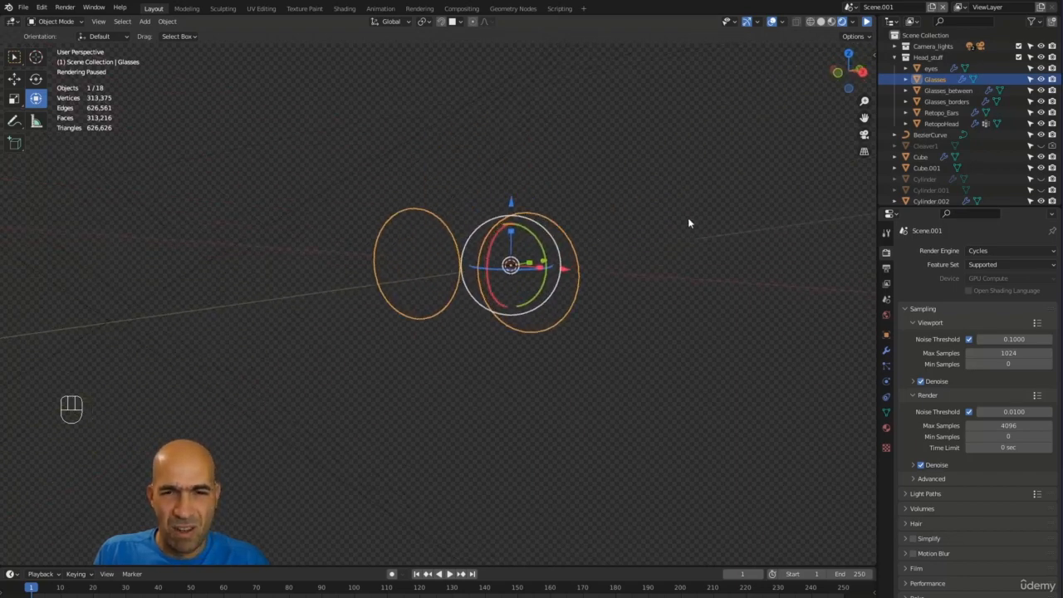
Set the render engine back to Eevee and show the viewport in solid shading.
left_click(998, 251)
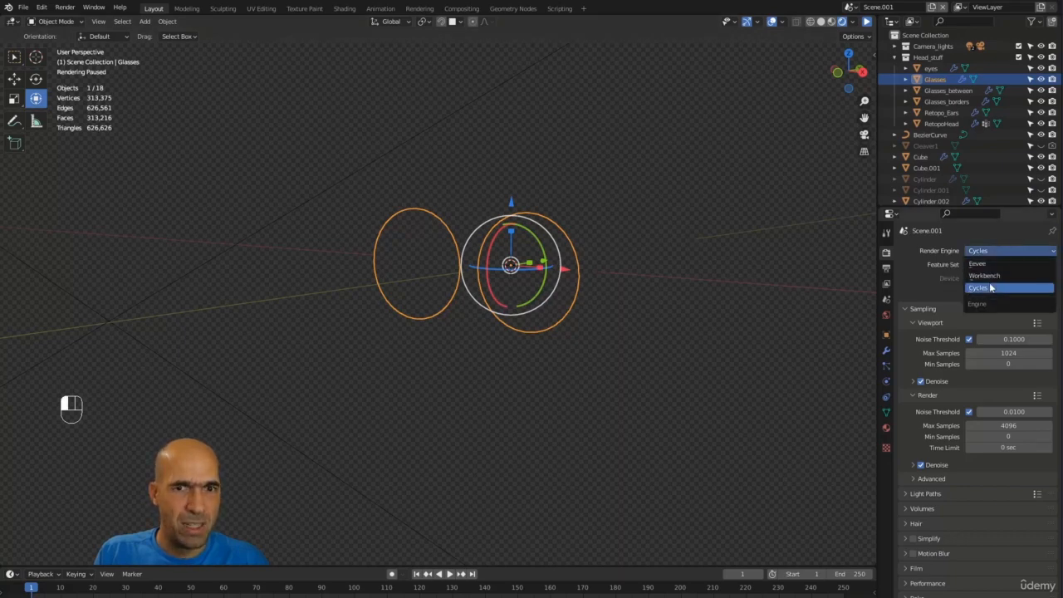
left_click(980, 264)
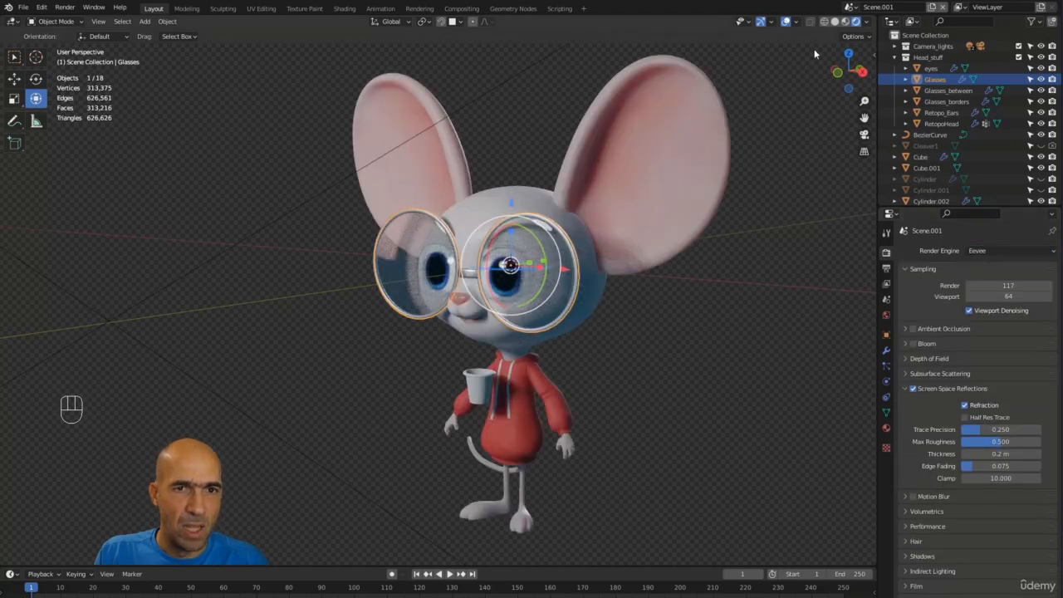
left_click(835, 22)
left_click_drag(754, 155, 804, 167, "alt")
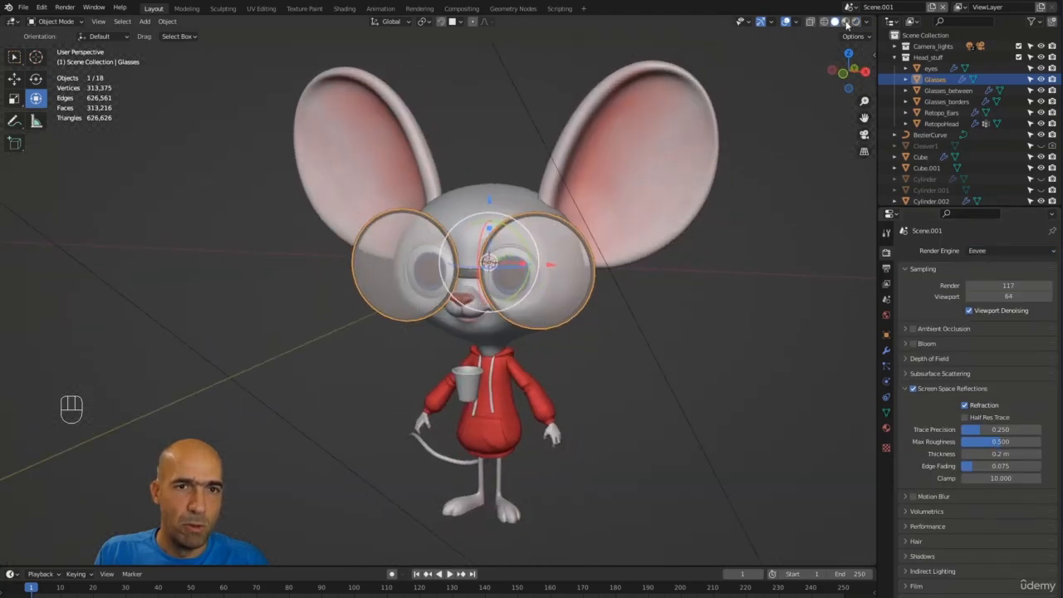
Compare the mouse character in rendered and solid shading and examine it from several angles in solid shading.
key("z")
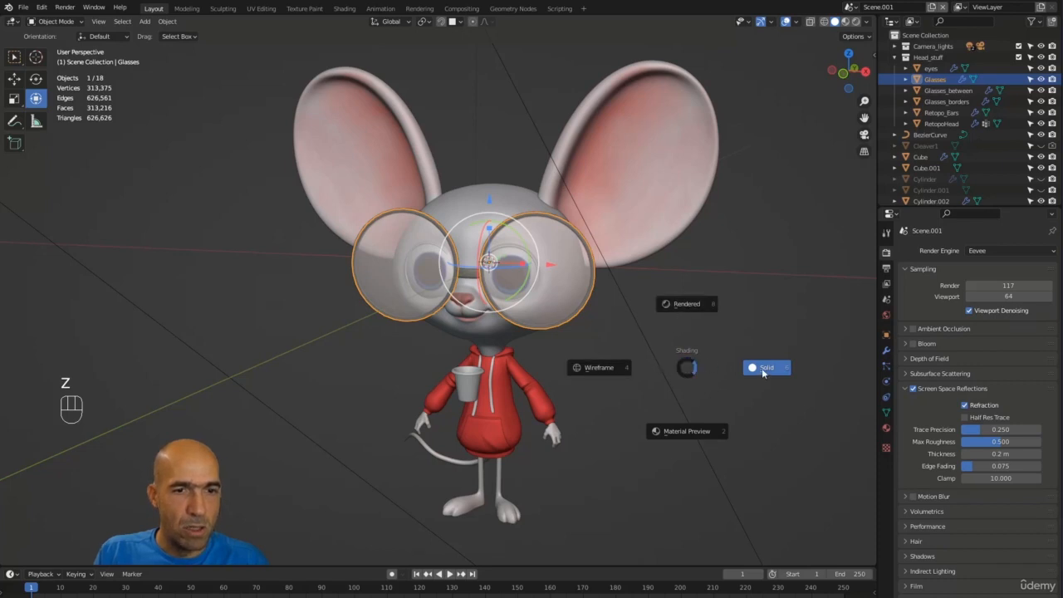
left_click(702, 307)
key("z")
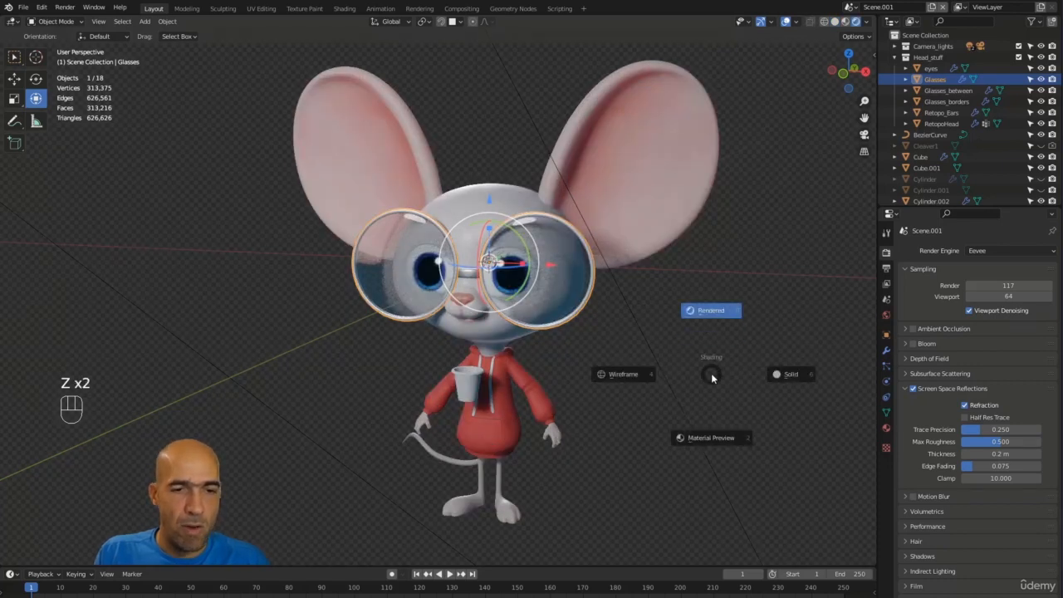
left_click(778, 376)
middle_click_drag(668, 352, 722, 350, "alt+shift")
middle_click_drag(721, 351, 666, 346, "alt")
left_click_drag(683, 296, 706, 295, "alt")
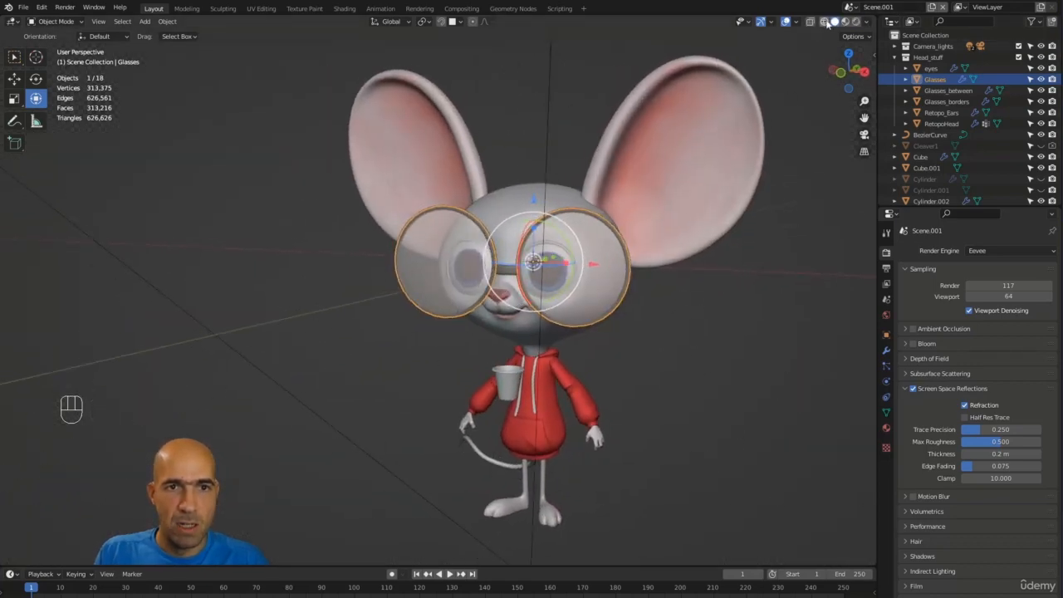
middle_click_drag(687, 308, 678, 298, "alt")
middle_click_drag(678, 359, 602, 377, "alt+shift")
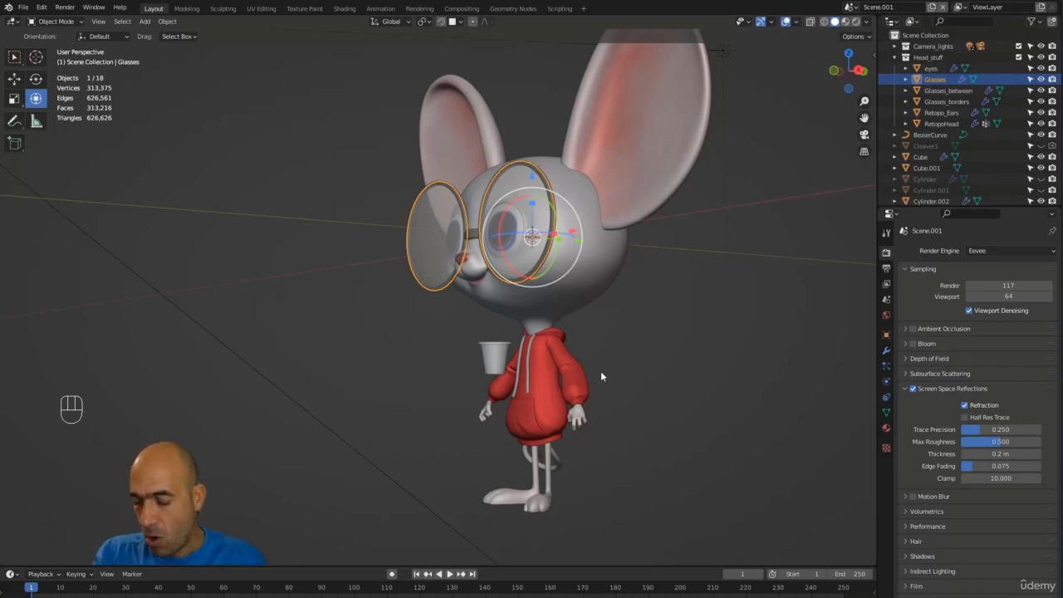
Add an armature at the scene origin, seen in the right orthographic view.
key("KP_1")
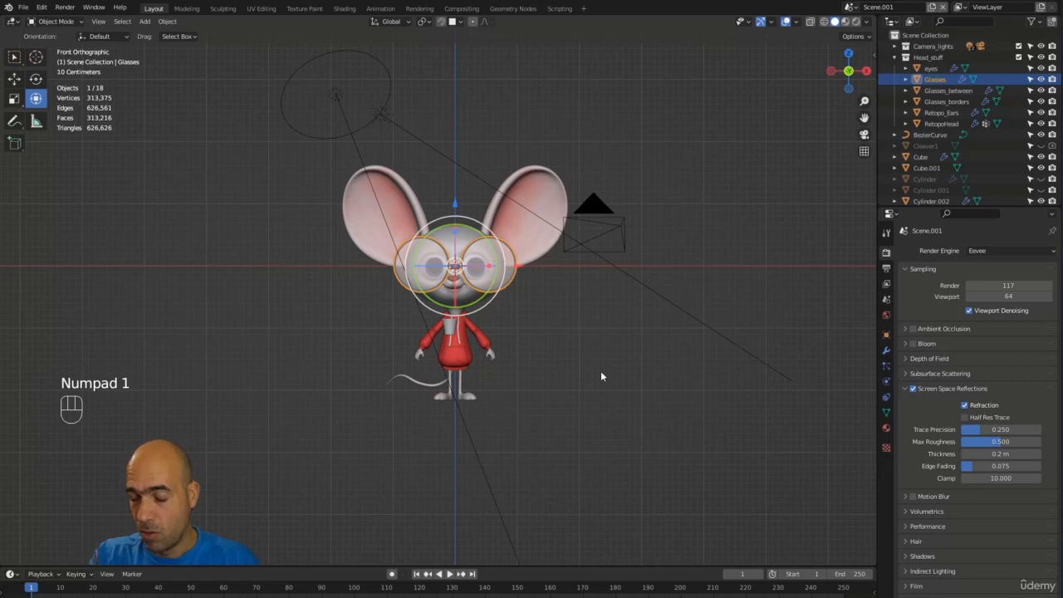
key("KP_3")
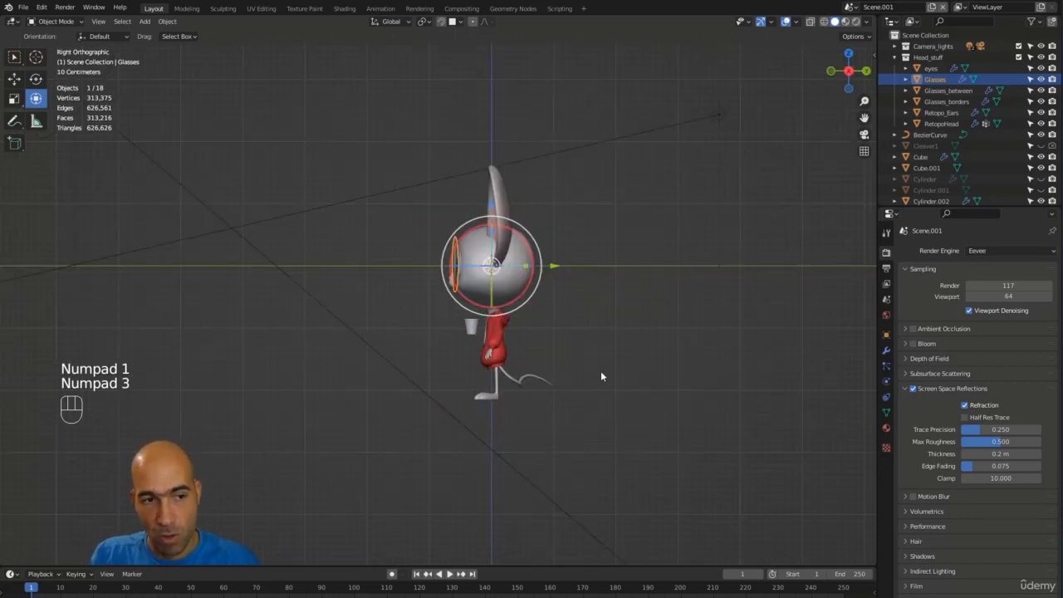
scroll(582, 326, "up", 4)
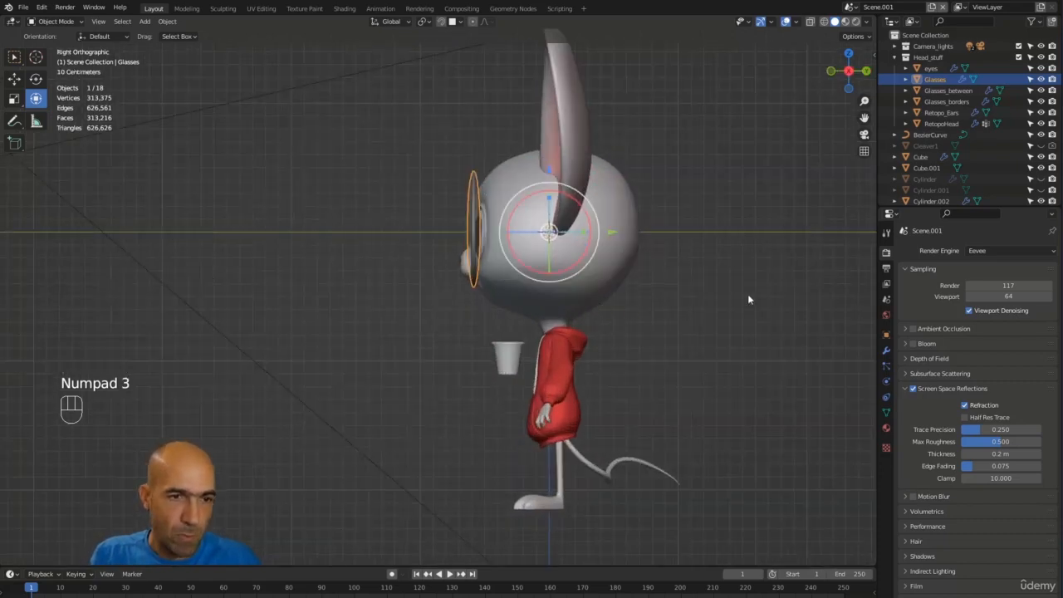
middle_click_drag(665, 329, 647, 353)
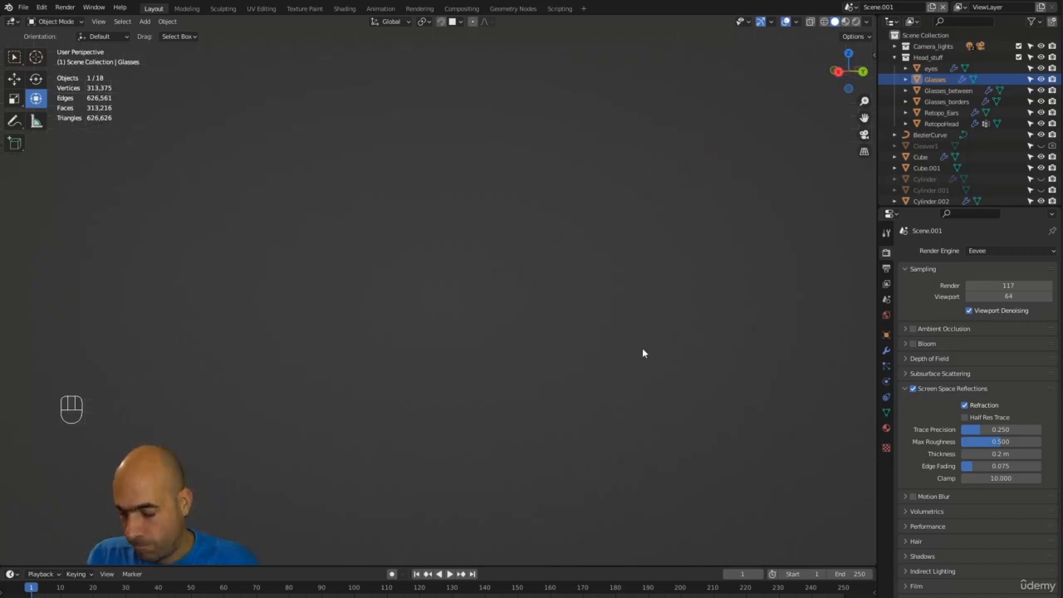
key("KP_3")
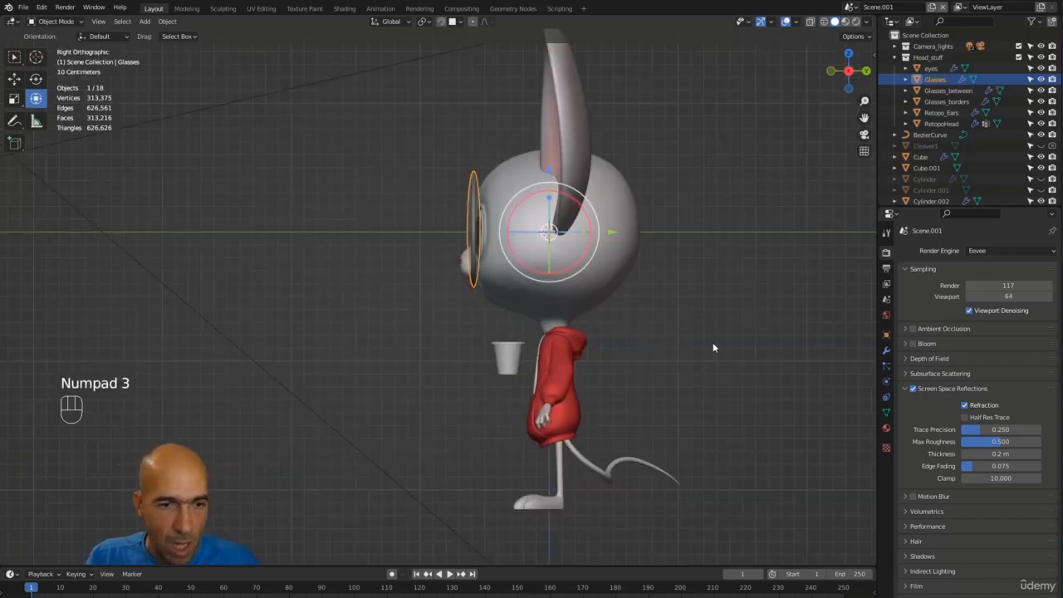
middle_click_drag(695, 359, 597, 364, "shift")
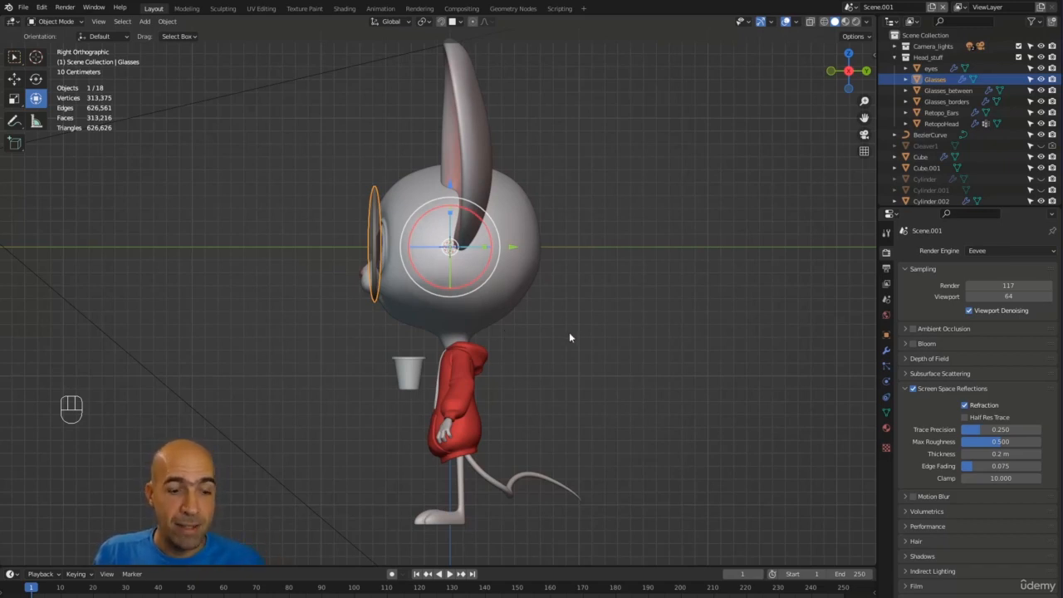
key("shift+a")
mouse_move(570, 336)
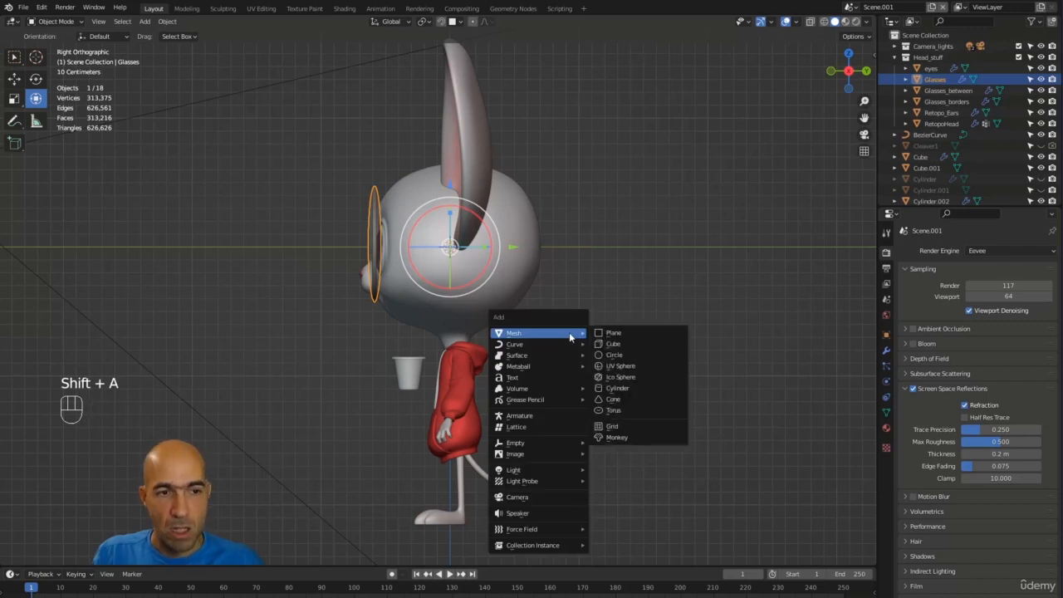
left_click(532, 418)
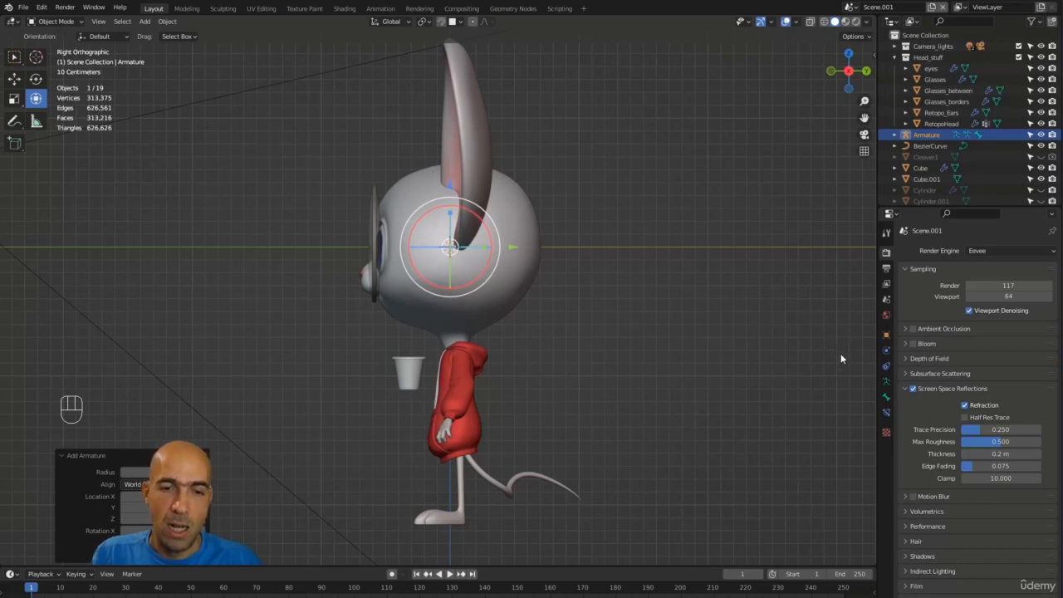
Turn on In Front in the armature's viewport display so its bone shows through the mouse mesh.
left_click(888, 336)
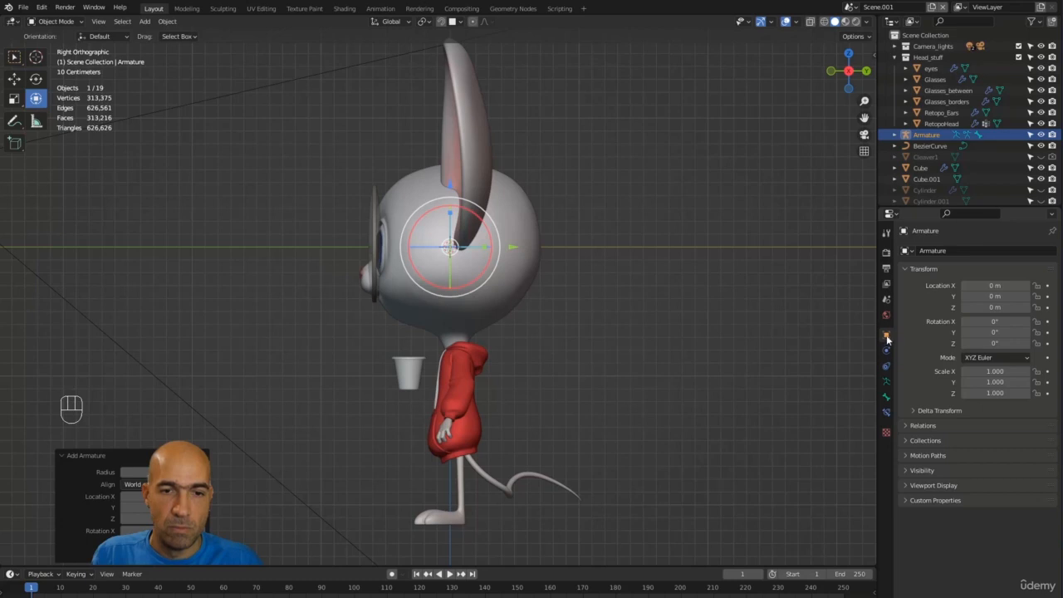
left_click(920, 471)
left_click(938, 470)
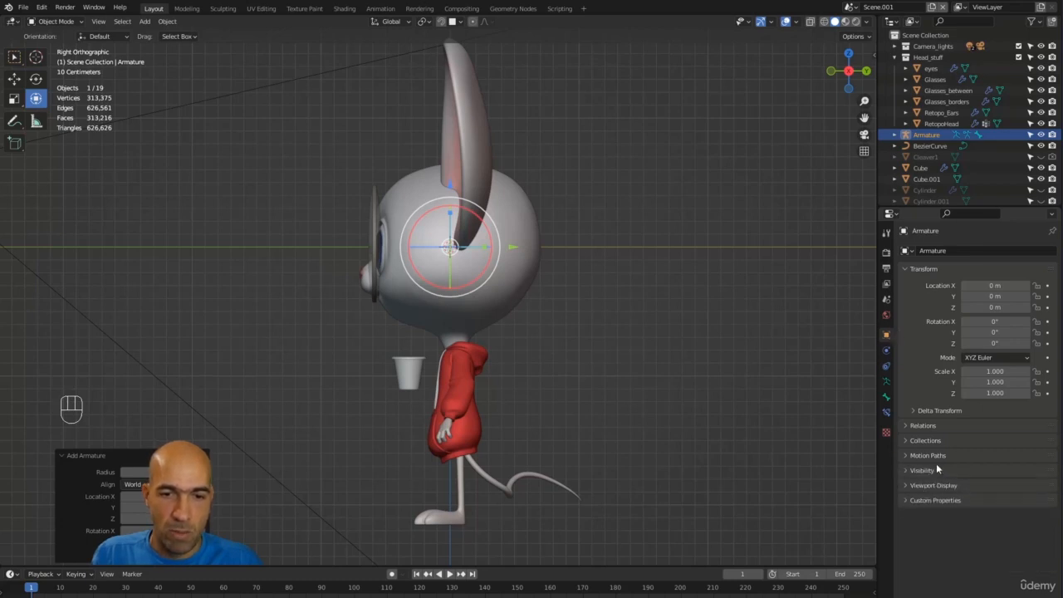
left_click(945, 486)
left_click(964, 527)
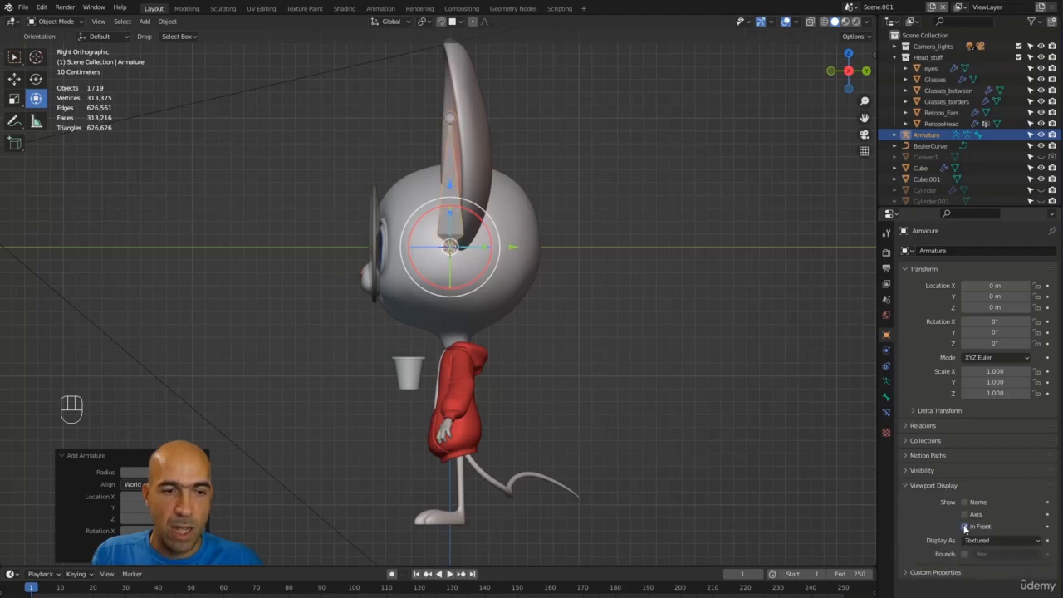
In Edit Mode, shift the bone's tip slightly backward and down, and its base about 0.047 m backward and 0.039 m down.
left_click(450, 118)
left_click(450, 182)
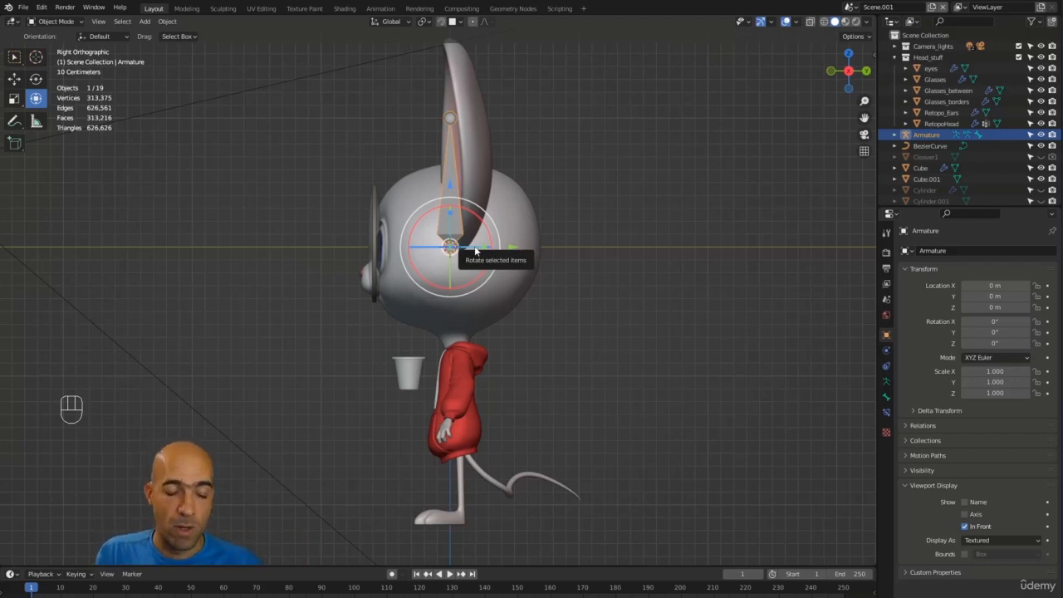
key("Tab")
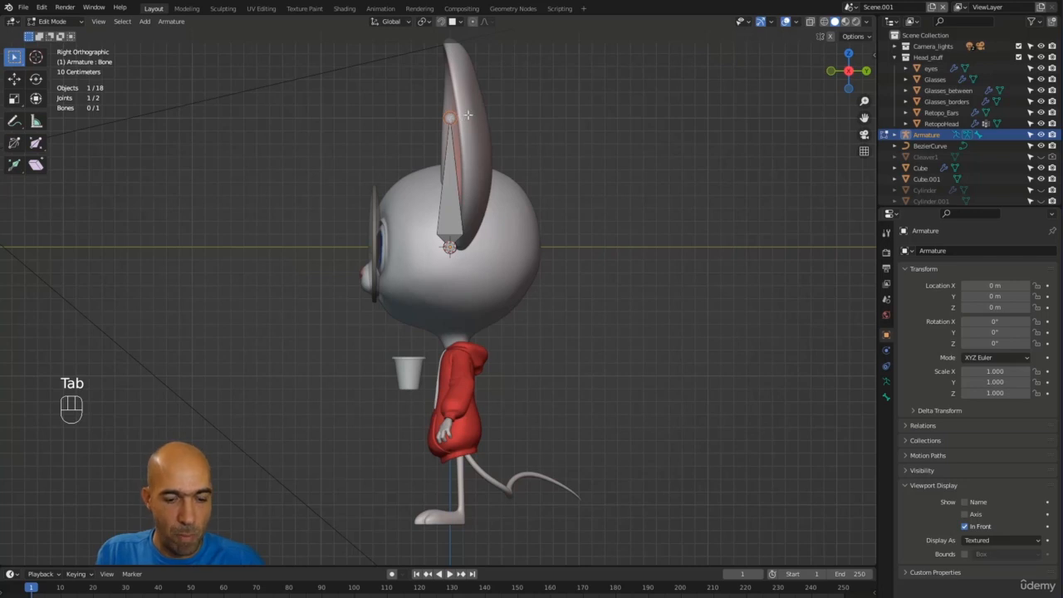
key("g")
left_click(478, 119)
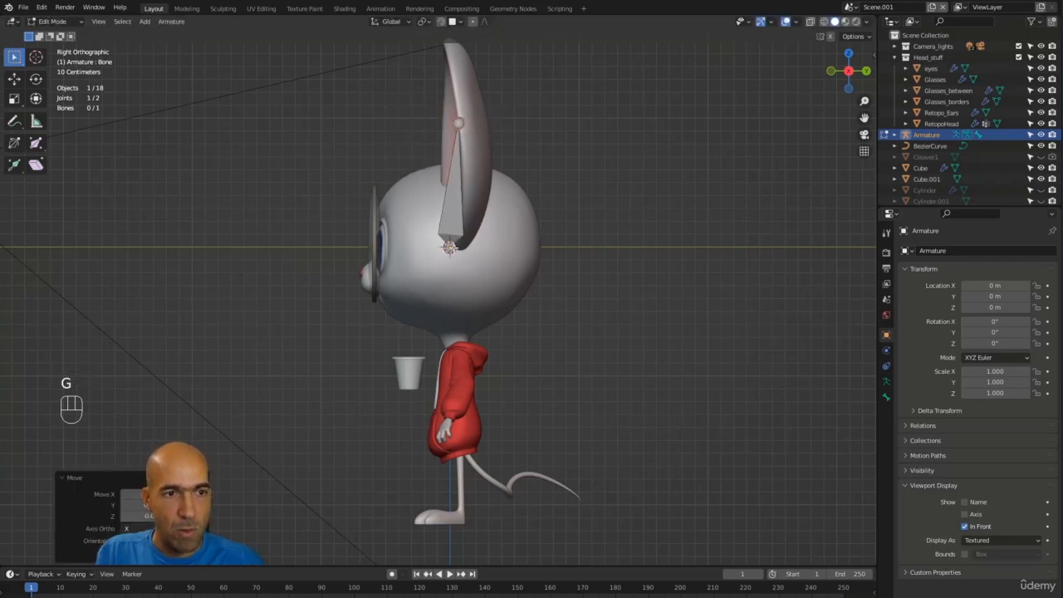
key("g")
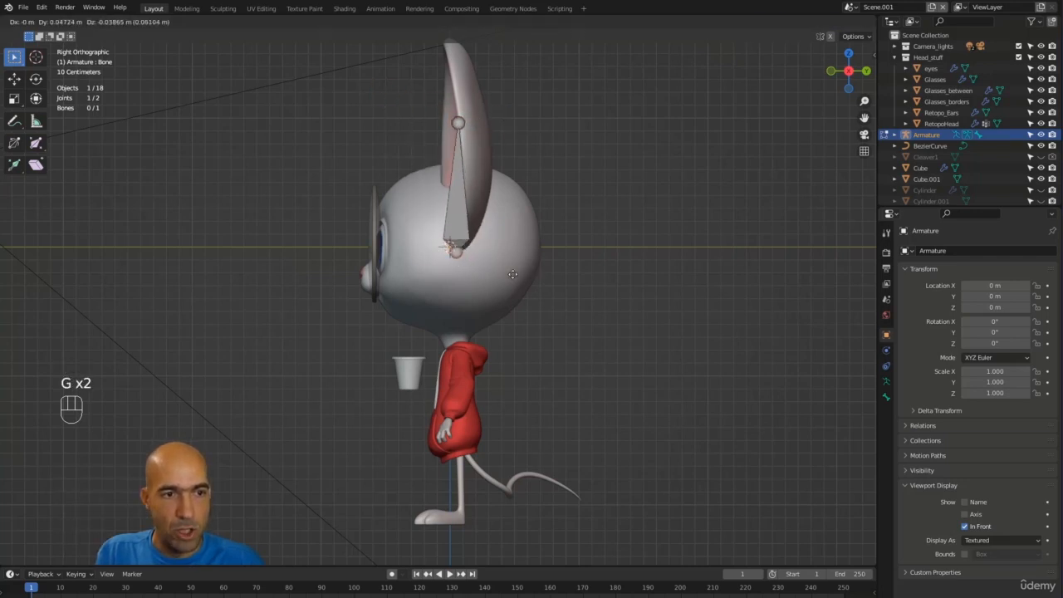
left_click(512, 274)
Move the whole bone down about 0.5 m so its base sits just above the neck, keeping the right view.
left_click(460, 204)
key("g")
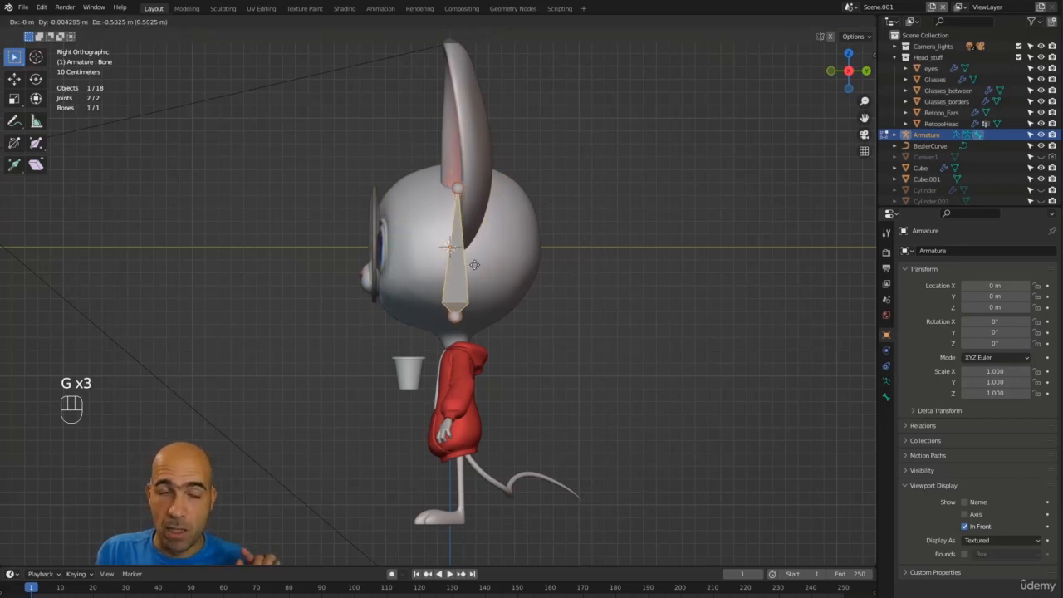
left_click(475, 265)
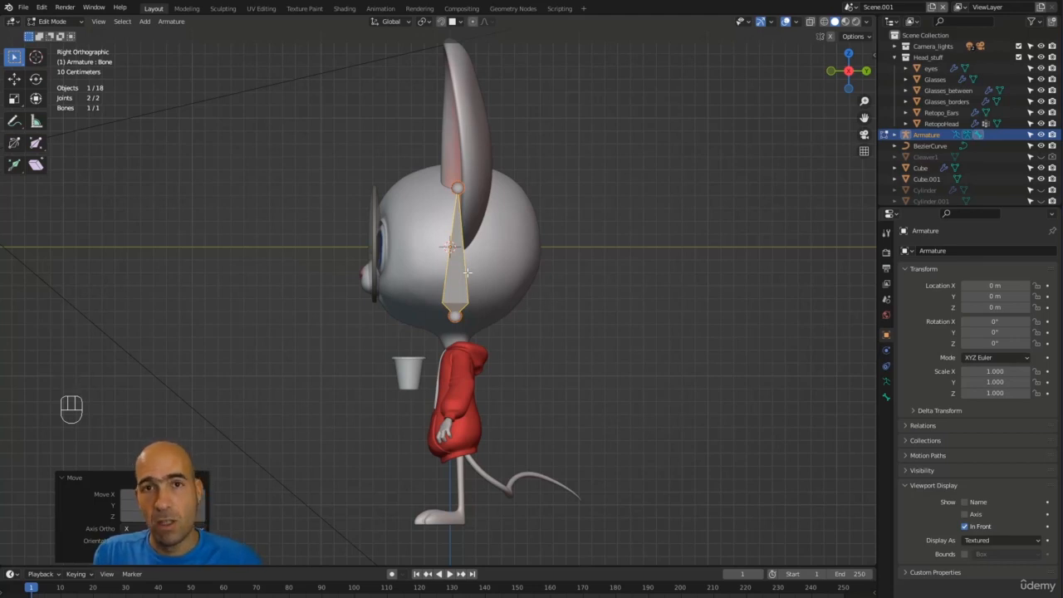
key("grave")
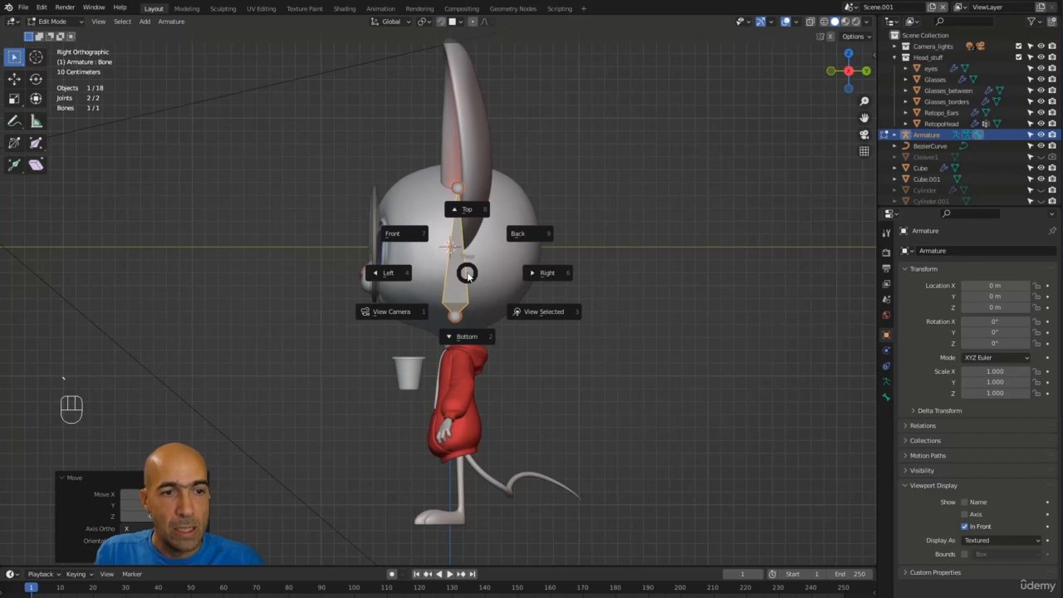
left_click(535, 275)
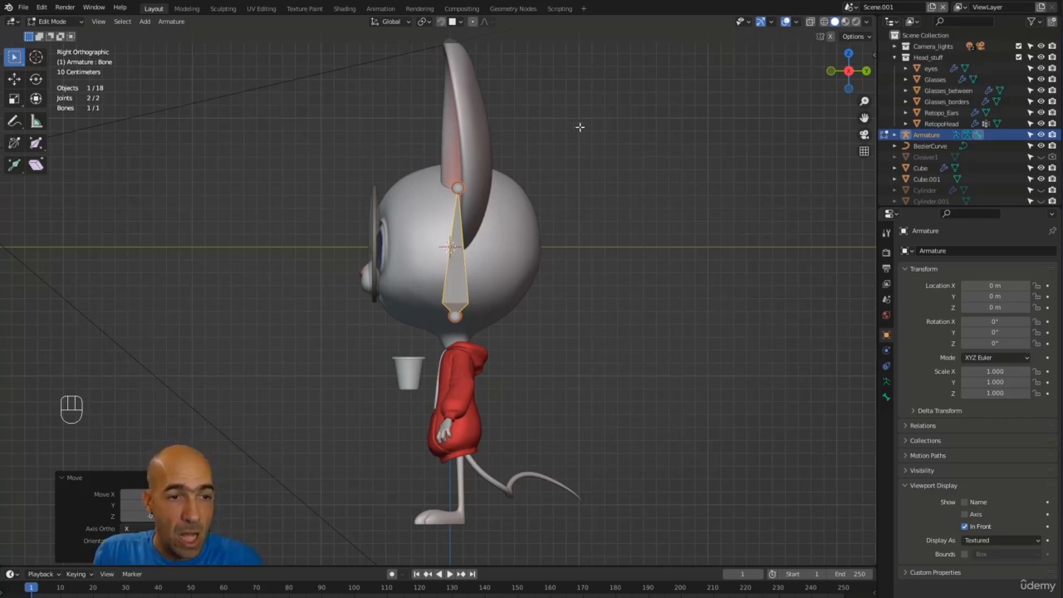
Shift the bone's tip slightly backward and scale the whole bone down to roughly a third of its size.
left_click(456, 186)
key("g")
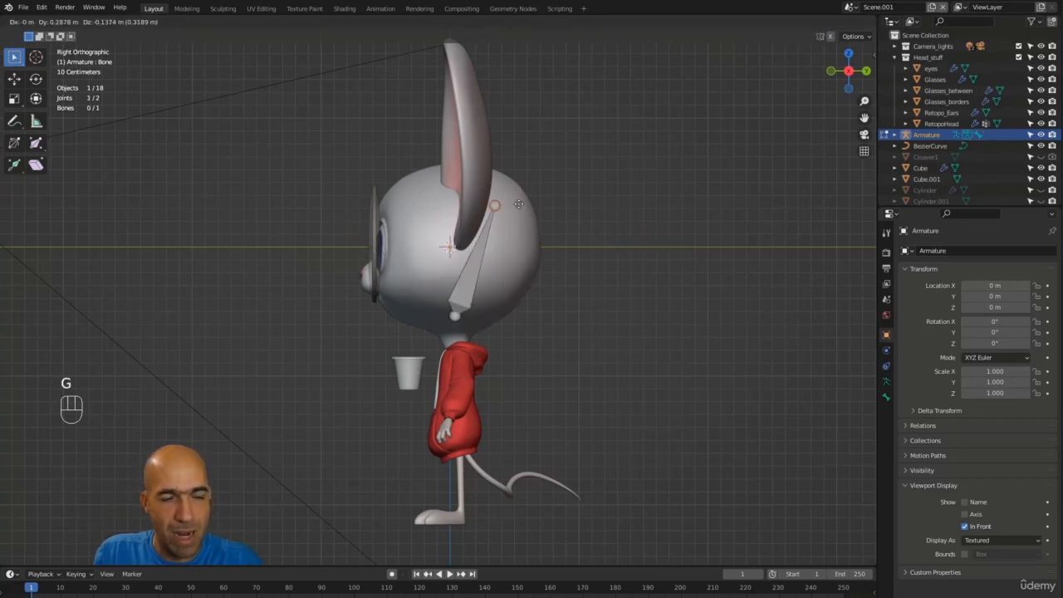
left_click(555, 196)
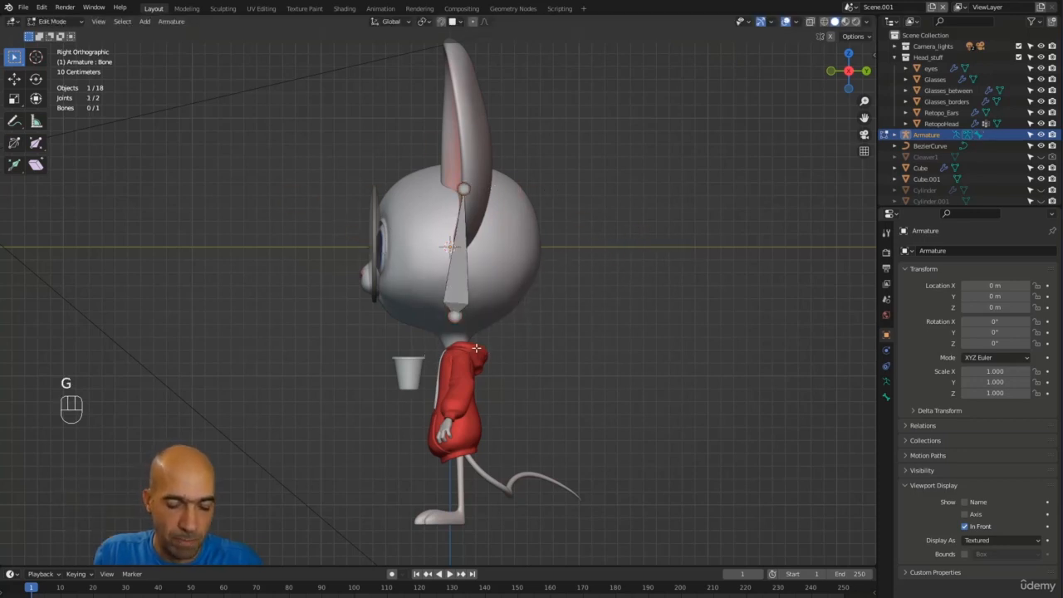
left_click(467, 285)
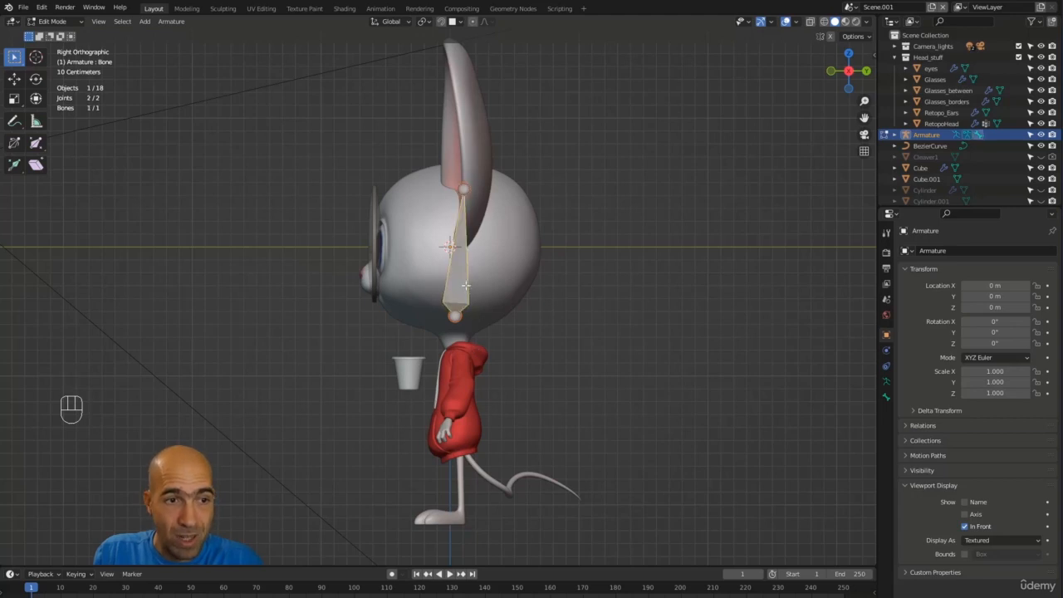
key("s")
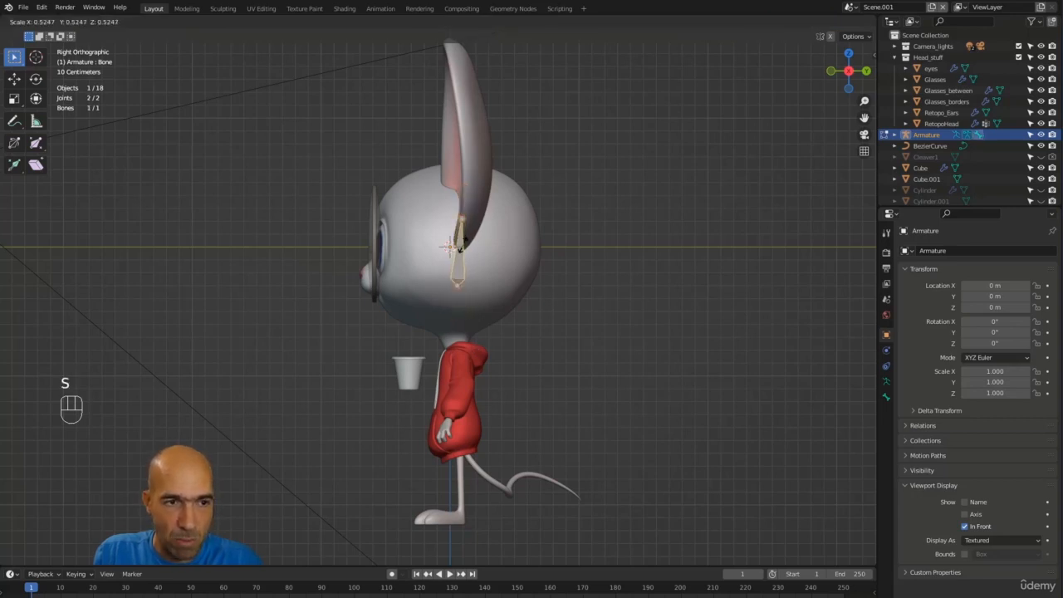
left_click(462, 248)
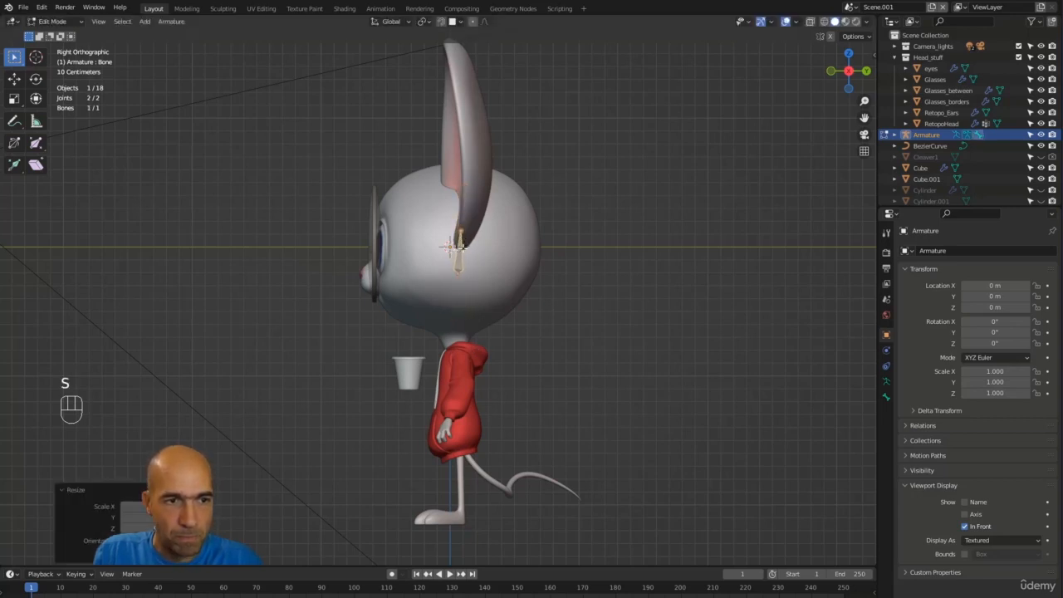
Move the shrunken bone down about 1.3 m from the head into the lower part of the hoodie.
key("g")
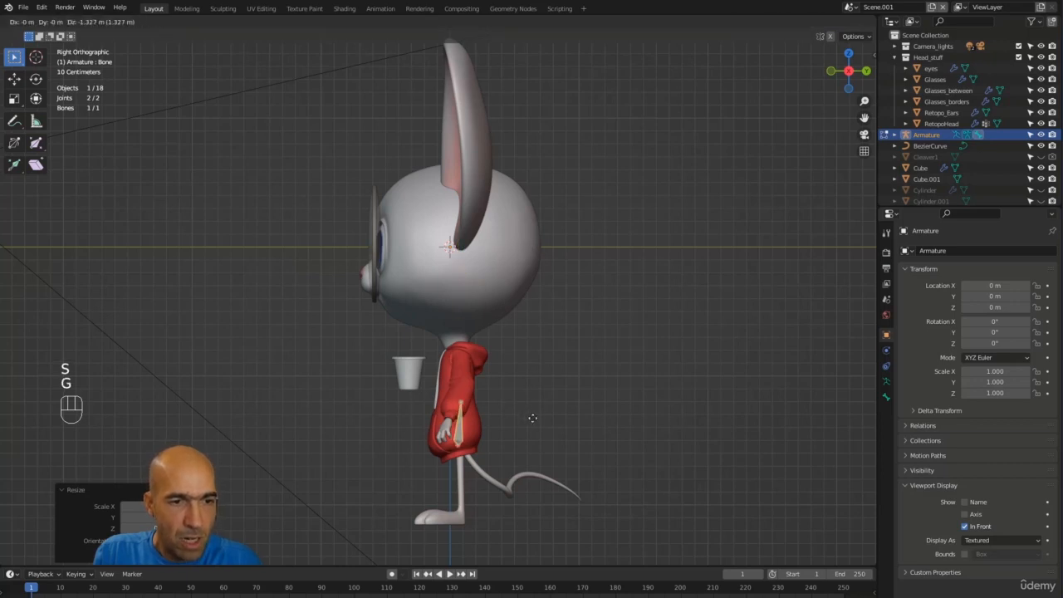
left_click(530, 411)
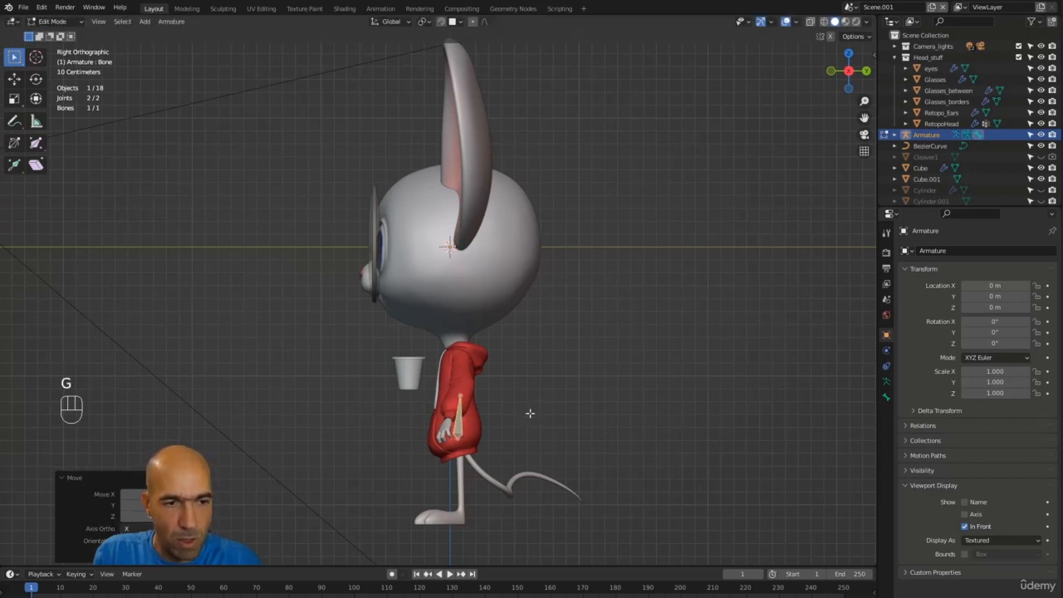
key("g")
left_click(530, 415)
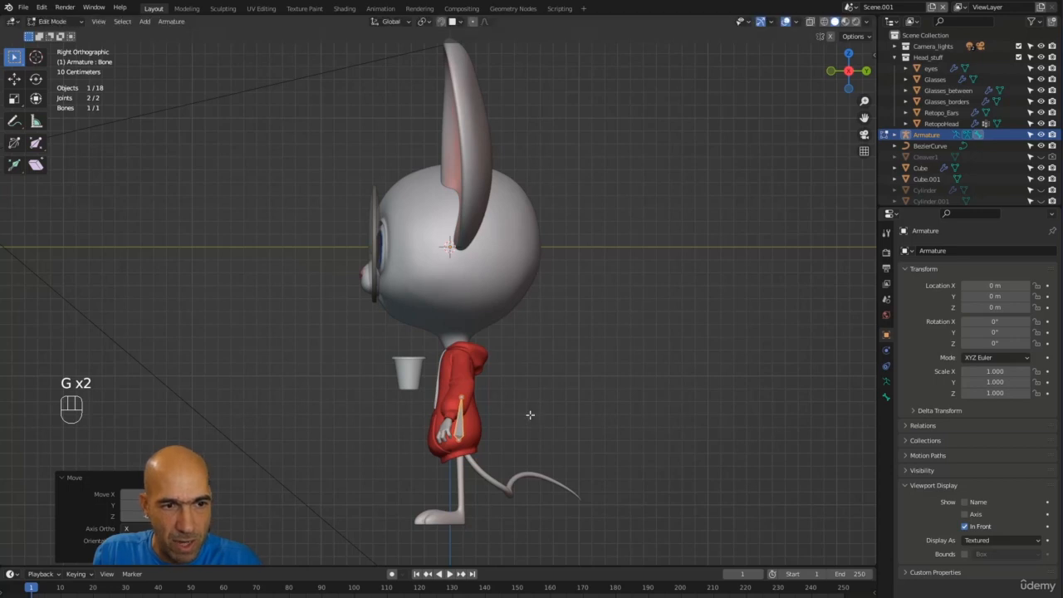
Shorten the hip bone by lowering its tip, and turn on X-ray to see through the mesh.
scroll(484, 449, "up", 3)
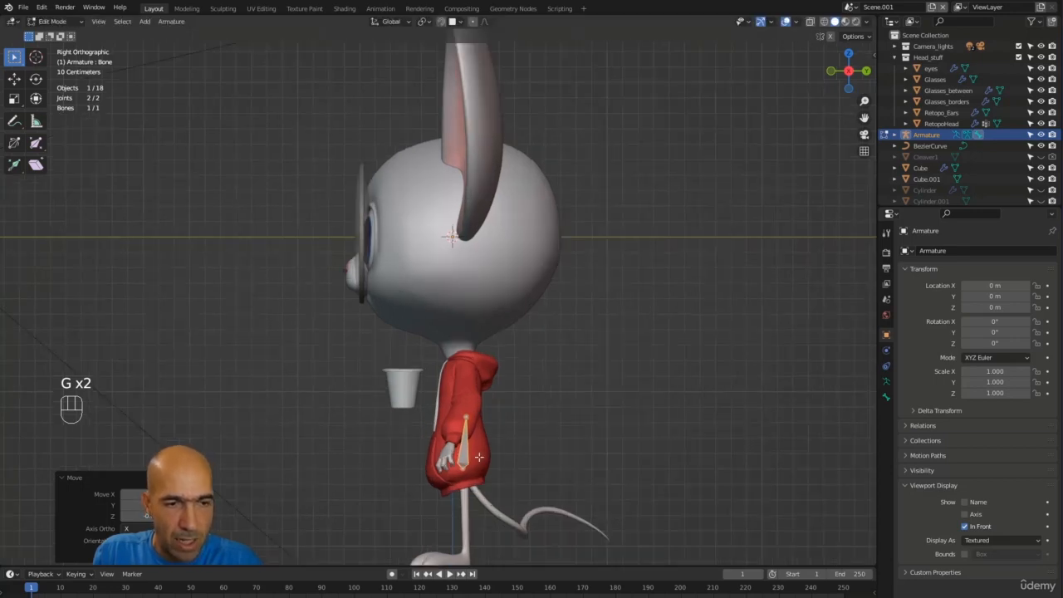
middle_click_drag(504, 510, 514, 411, "shift")
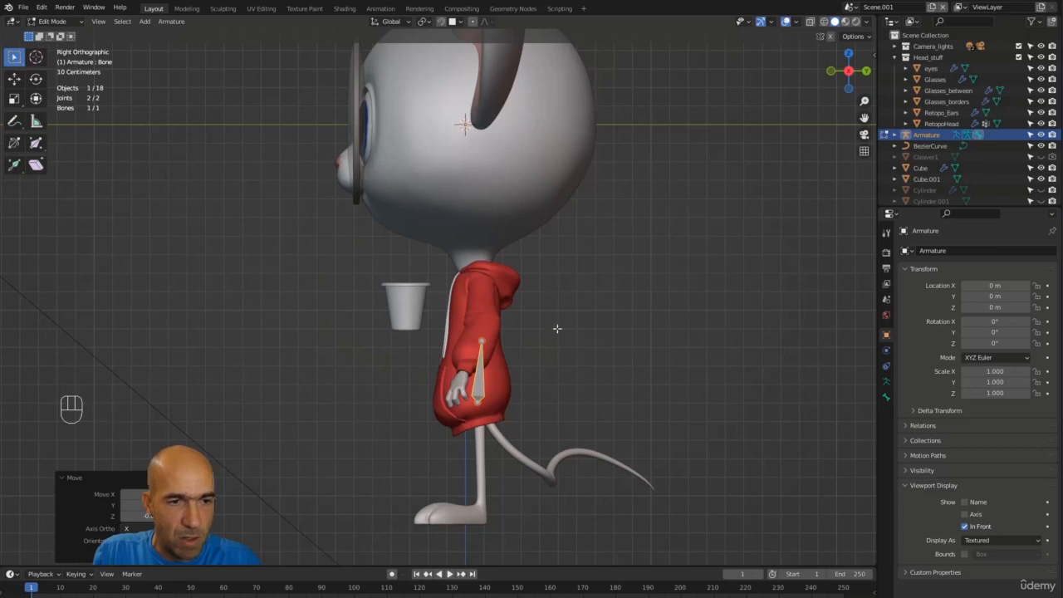
left_click(482, 341)
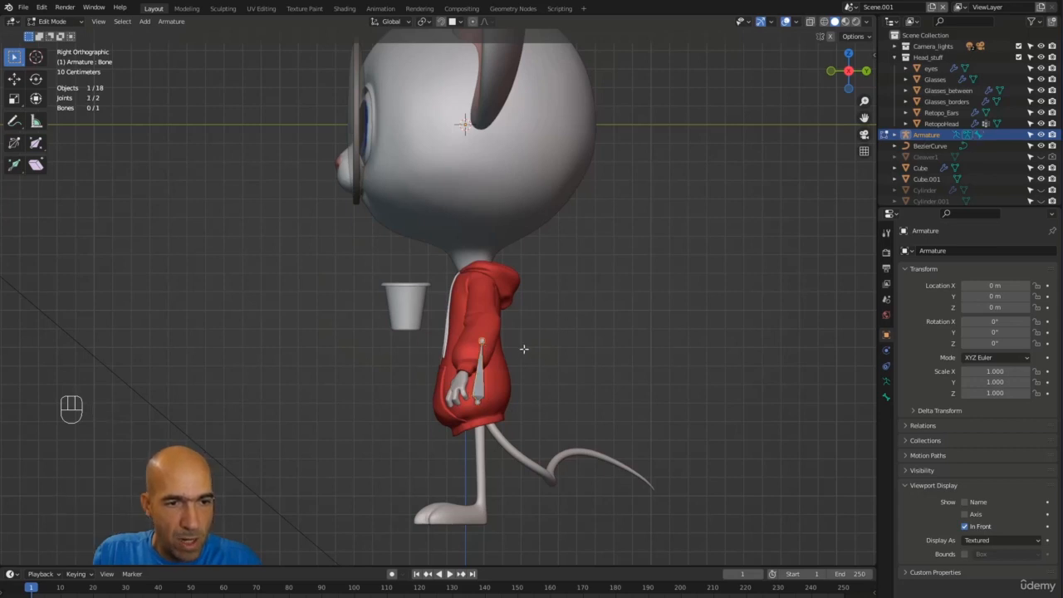
key("g")
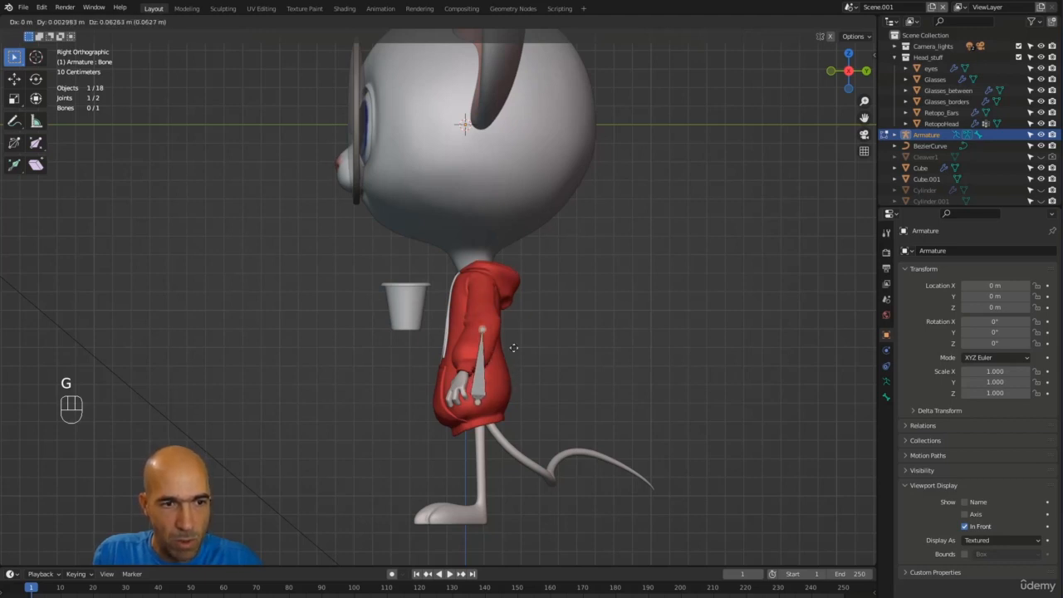
left_click(514, 374)
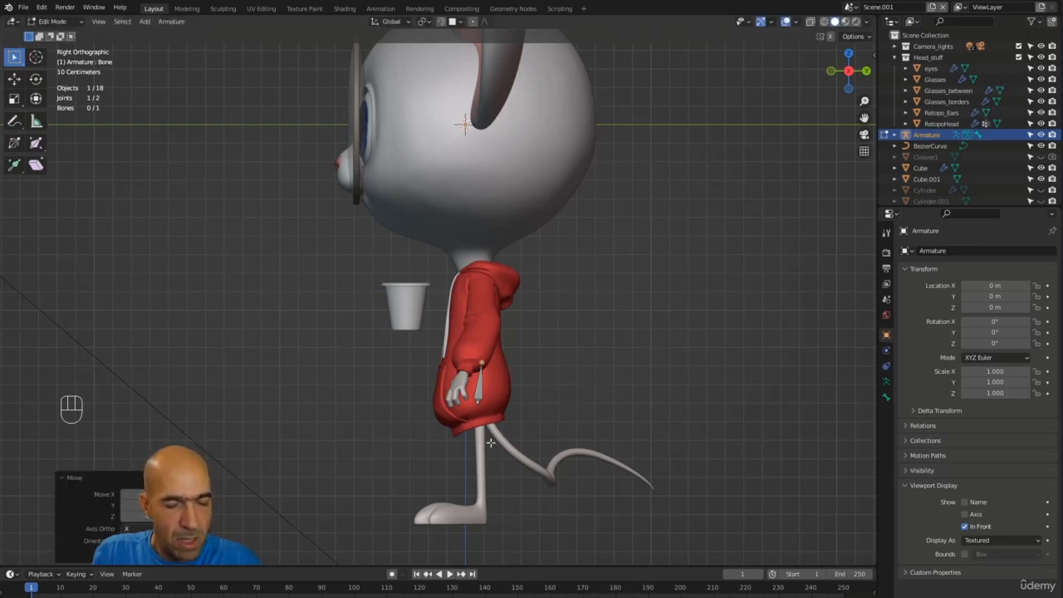
key("alt+z")
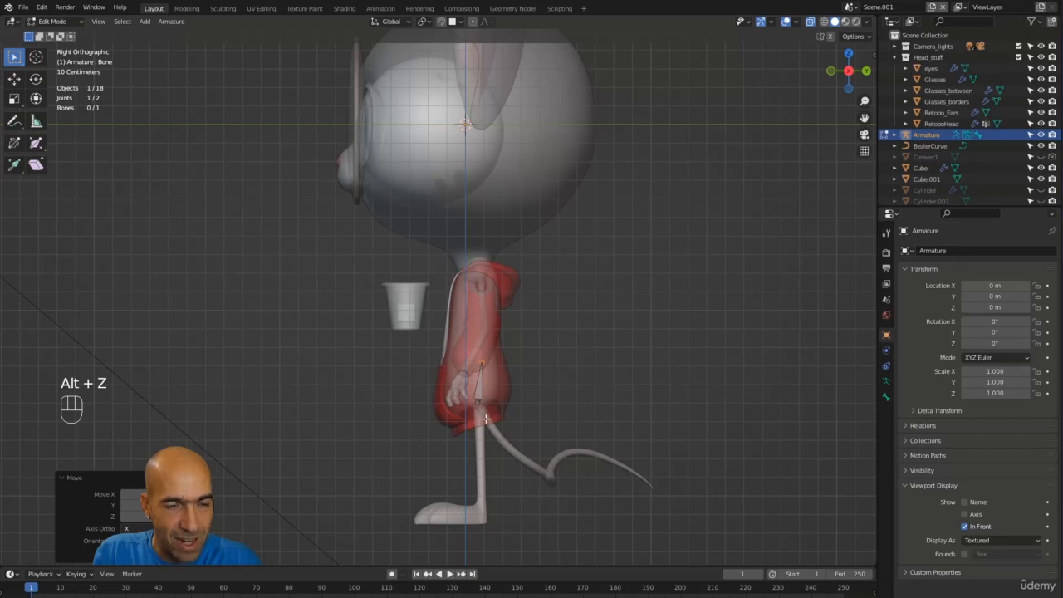
Extrude two spine bones upward from the hip bone's tip, about 0.25 m and 0.20 m long.
left_click(495, 361)
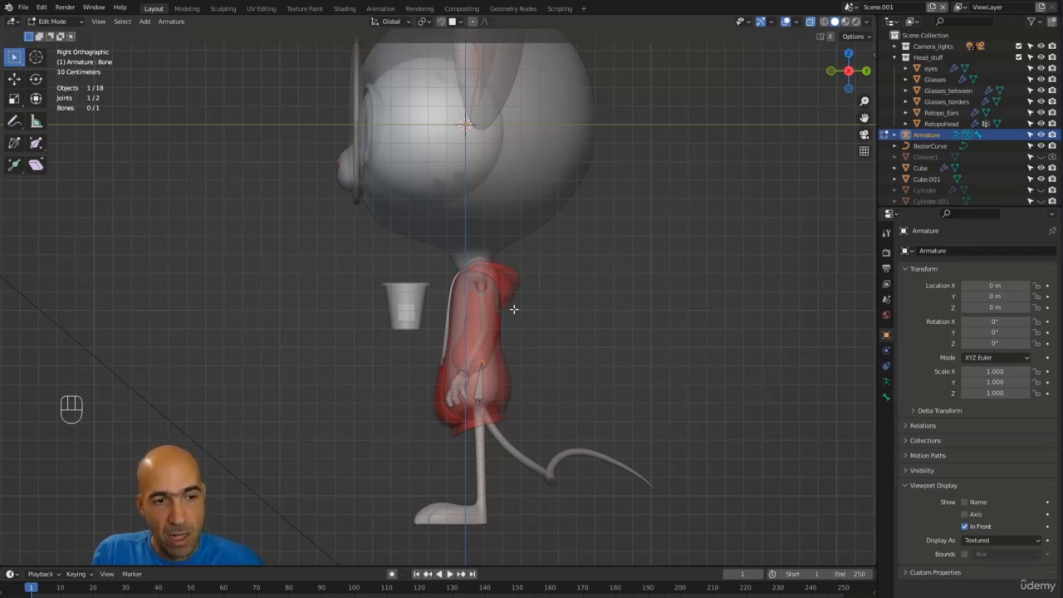
key("e")
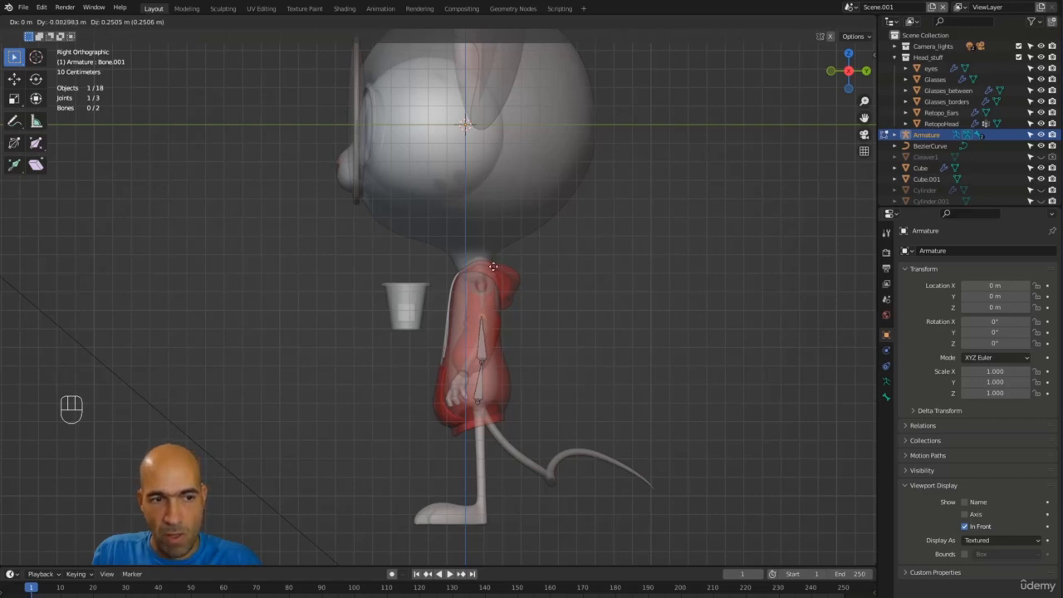
left_click(496, 262)
key("e")
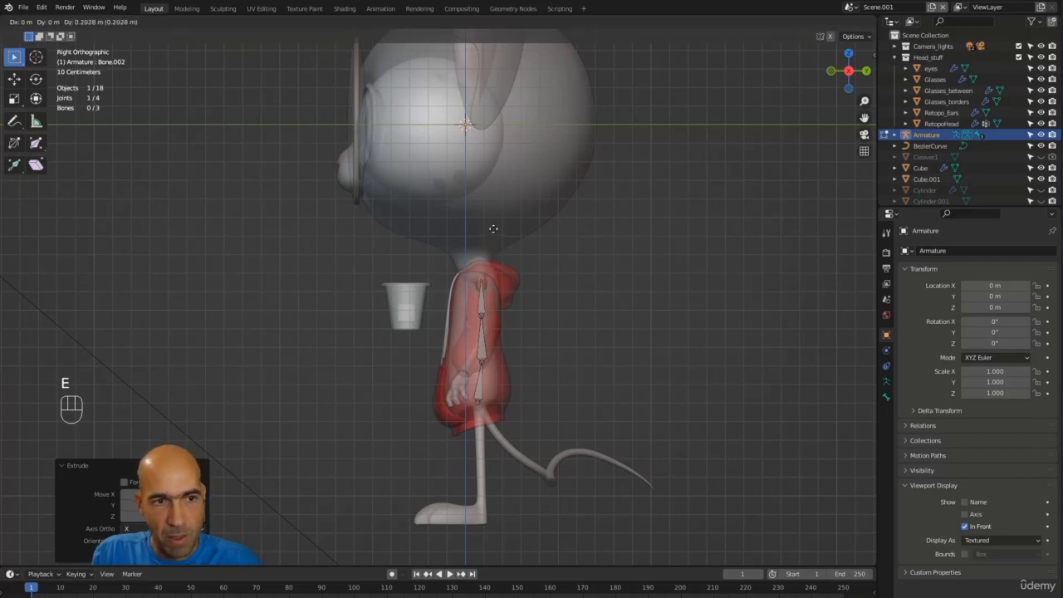
left_click(494, 228)
Extrude a neck bone about 0.2 m up to the head's base, plus a long head bone reaching the ears' level.
key("e")
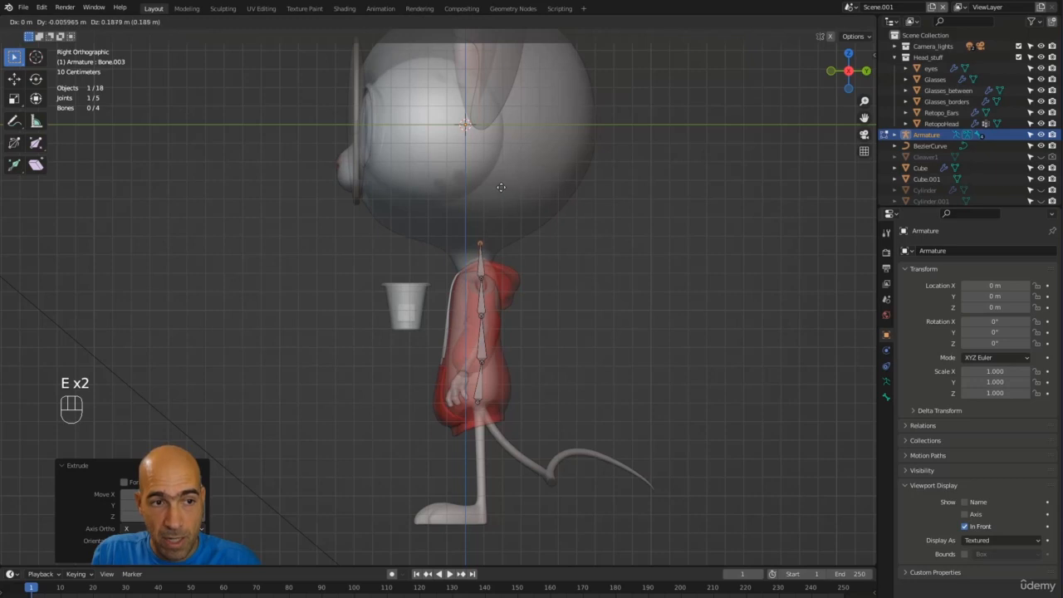
left_click(501, 184)
key("e")
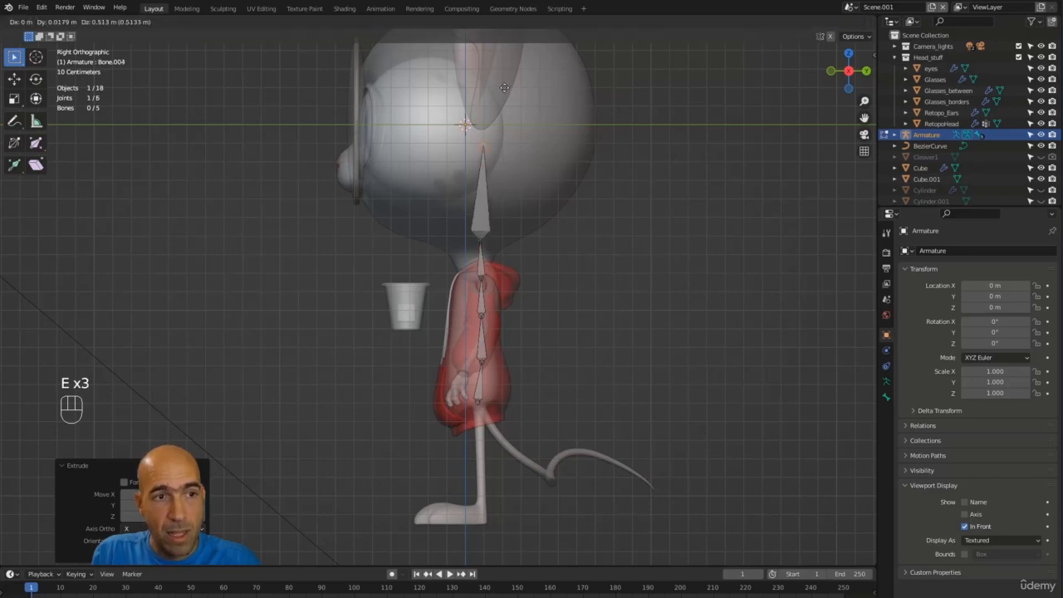
left_click(498, 514)
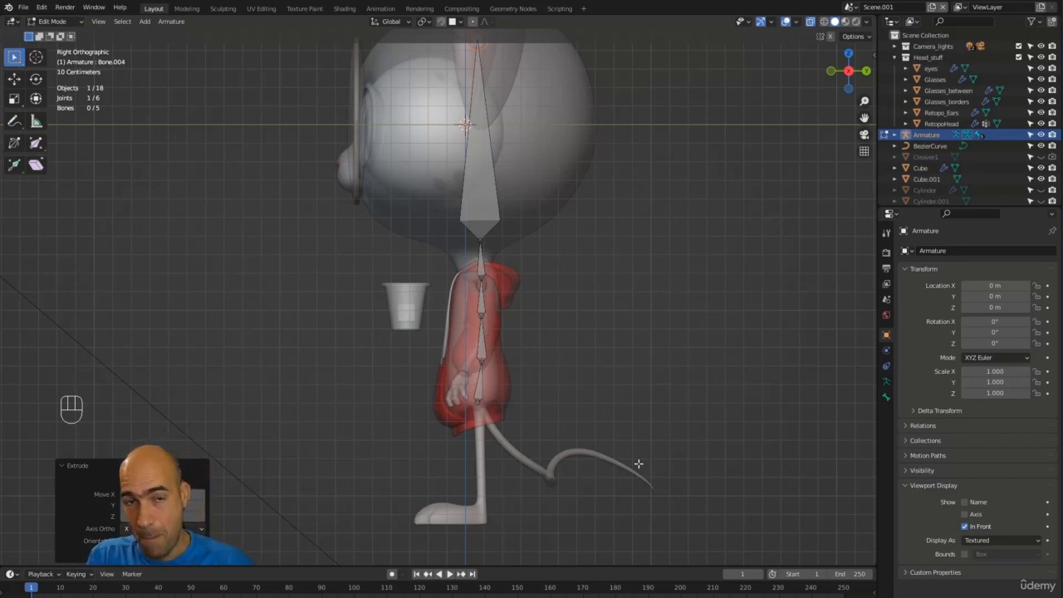
In the front view, extrude a shoulder bone about 0.17 m sideways from the upper spine joint toward the character's left arm.
key("grave")
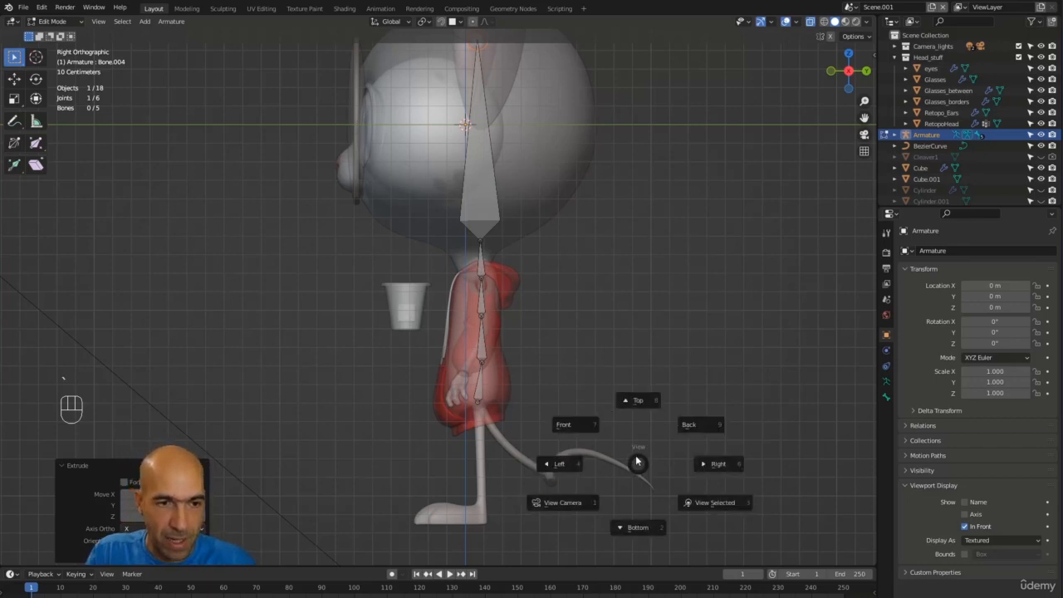
left_click(595, 429)
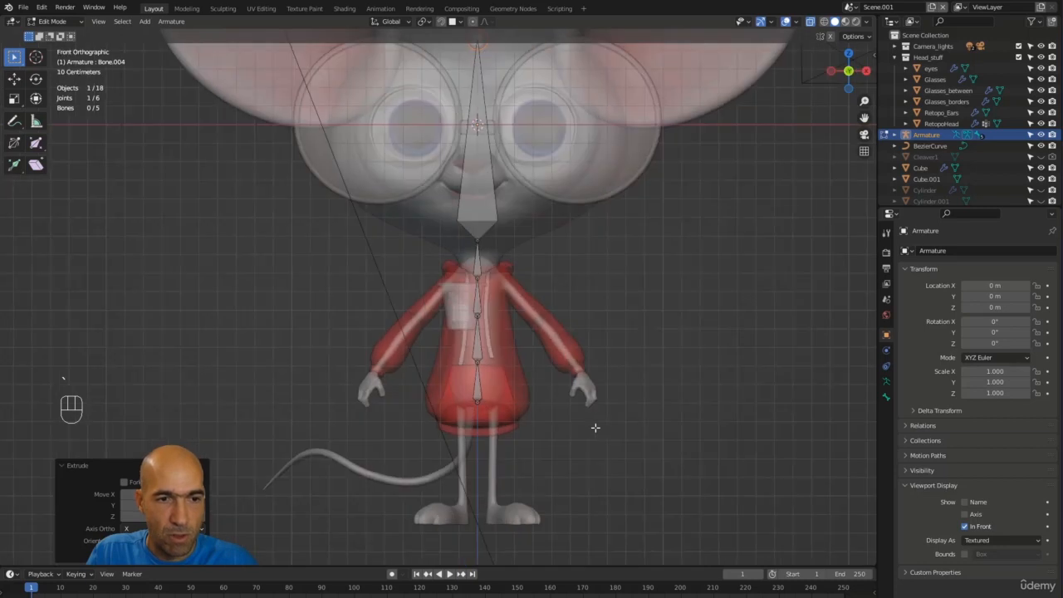
left_click(480, 275)
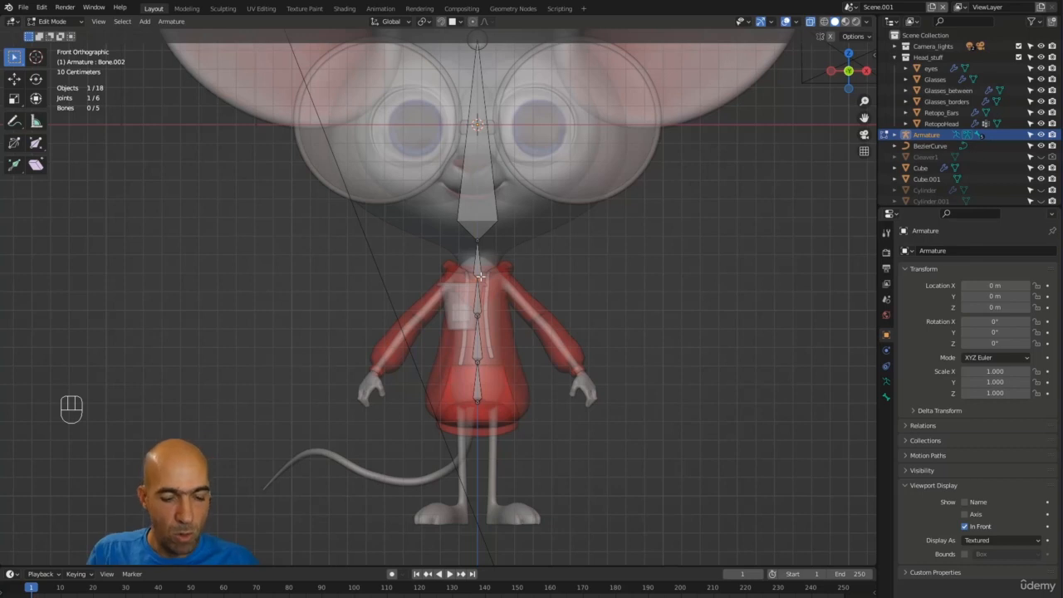
key("e")
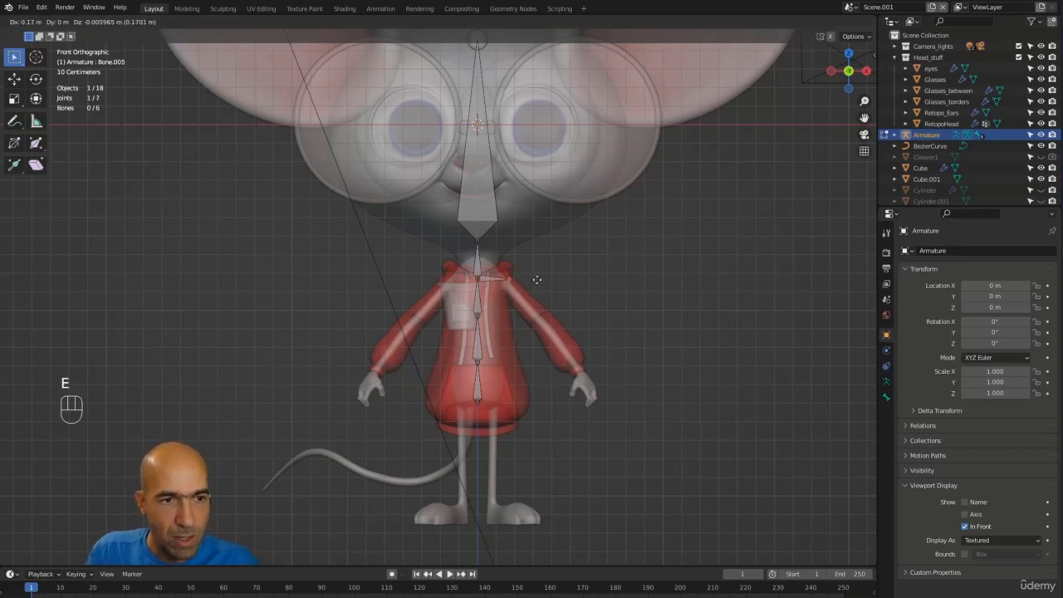
left_click(536, 280)
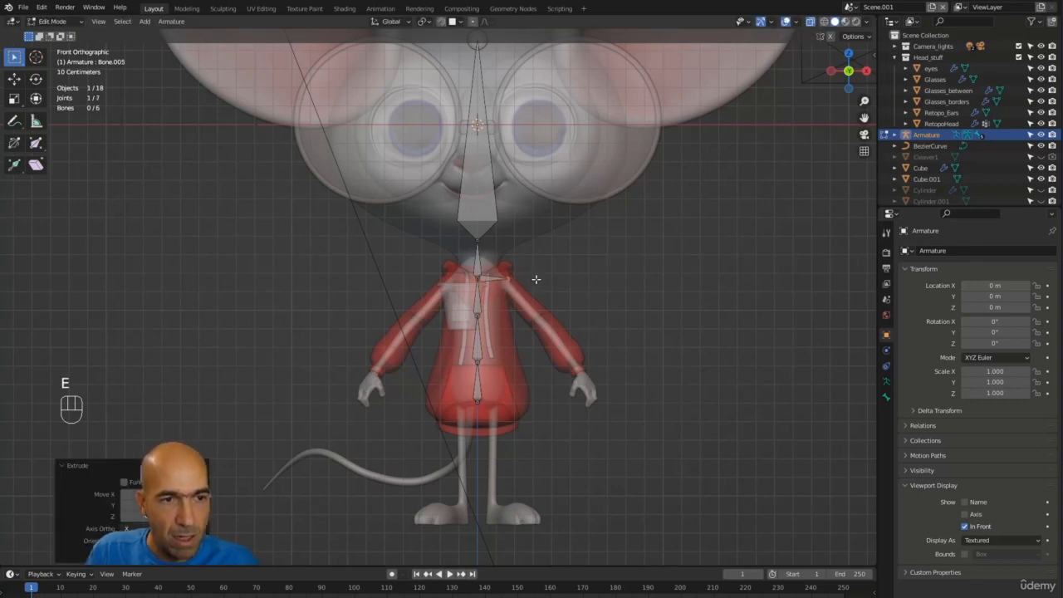
Shorten the shoulder bone by moving its tip slightly inward, keeping it just before the start of the arm.
left_click(493, 278)
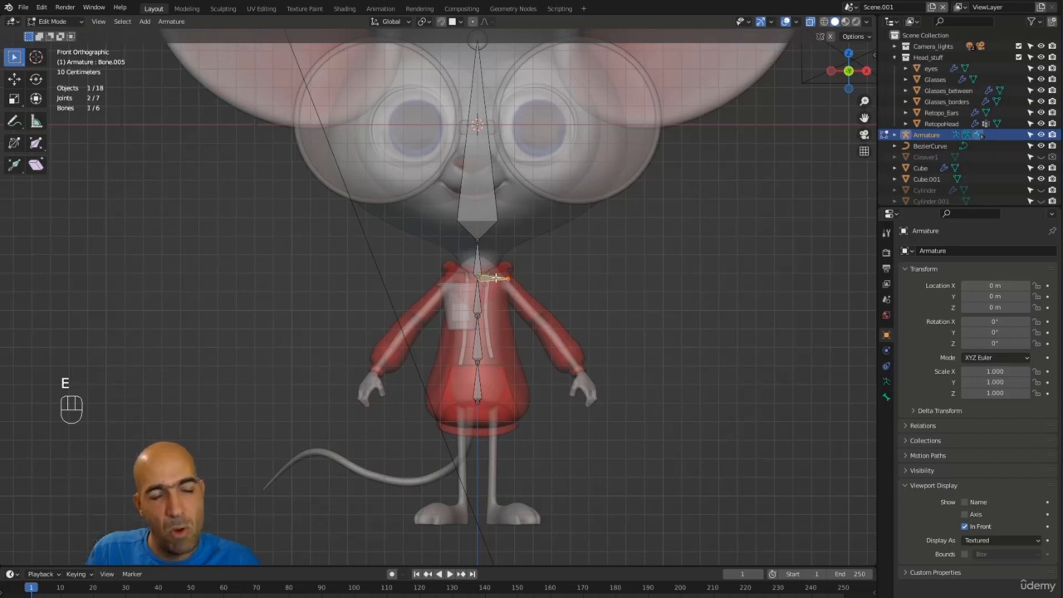
left_click(511, 278)
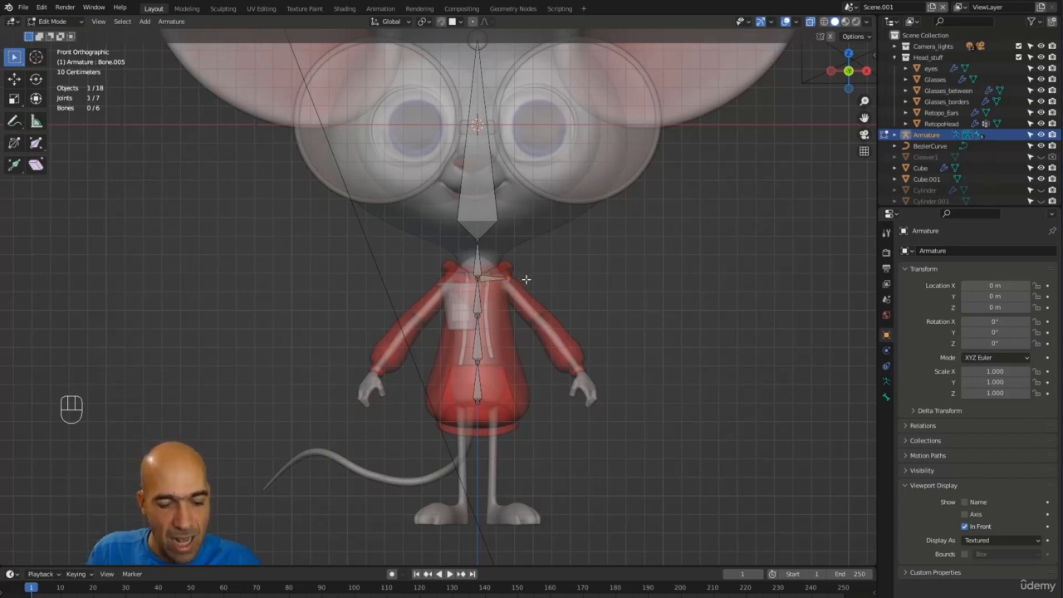
key("g")
left_click(518, 280)
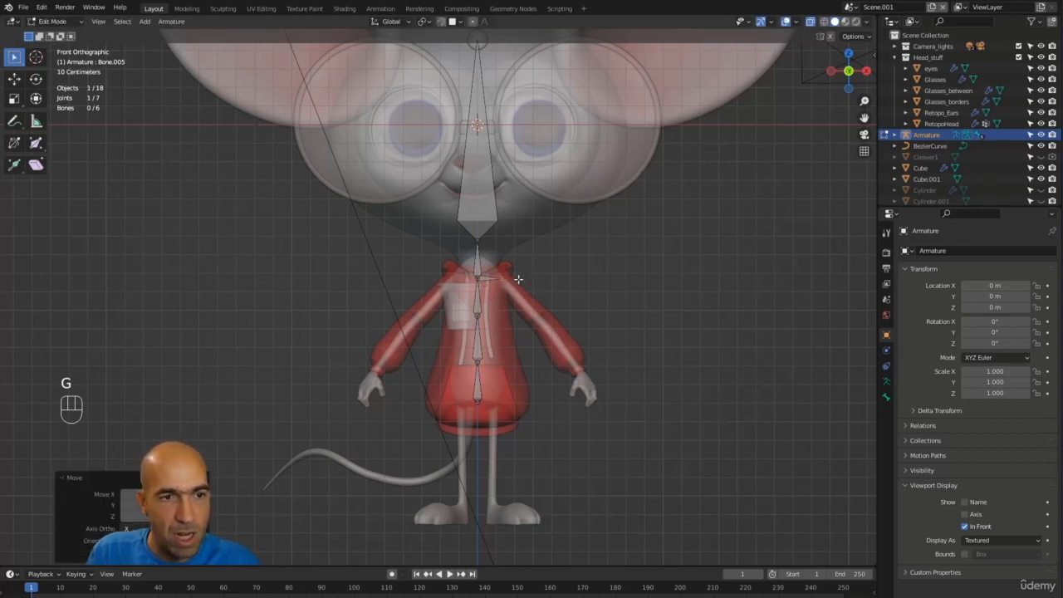
Extrude an upper arm bone from the shoulder bone's tip down along the sleeve to the elbow.
left_click_drag(549, 276, 610, 254, "alt")
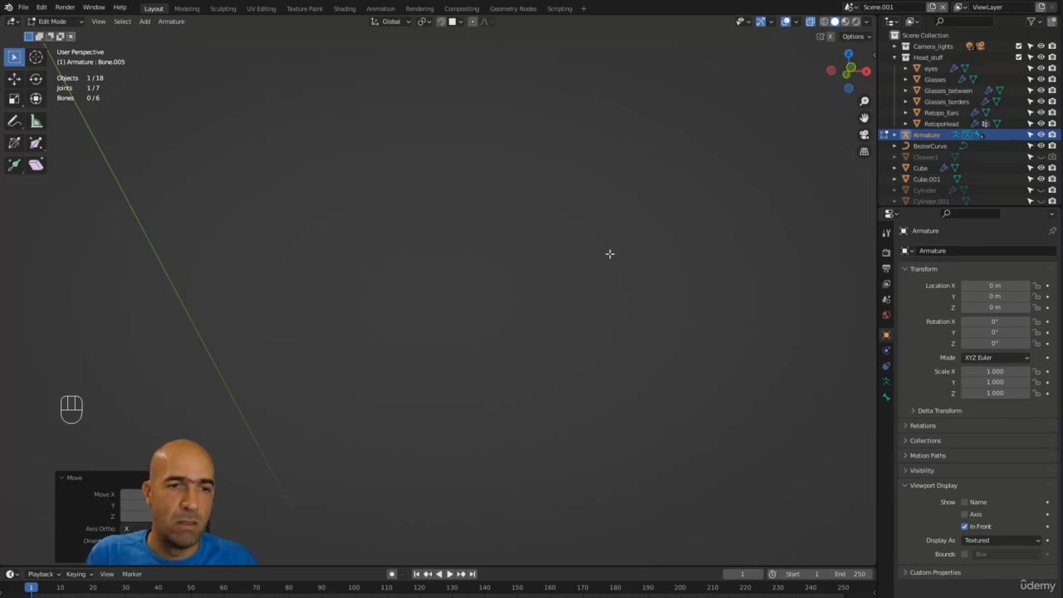
key("KP_Decimal")
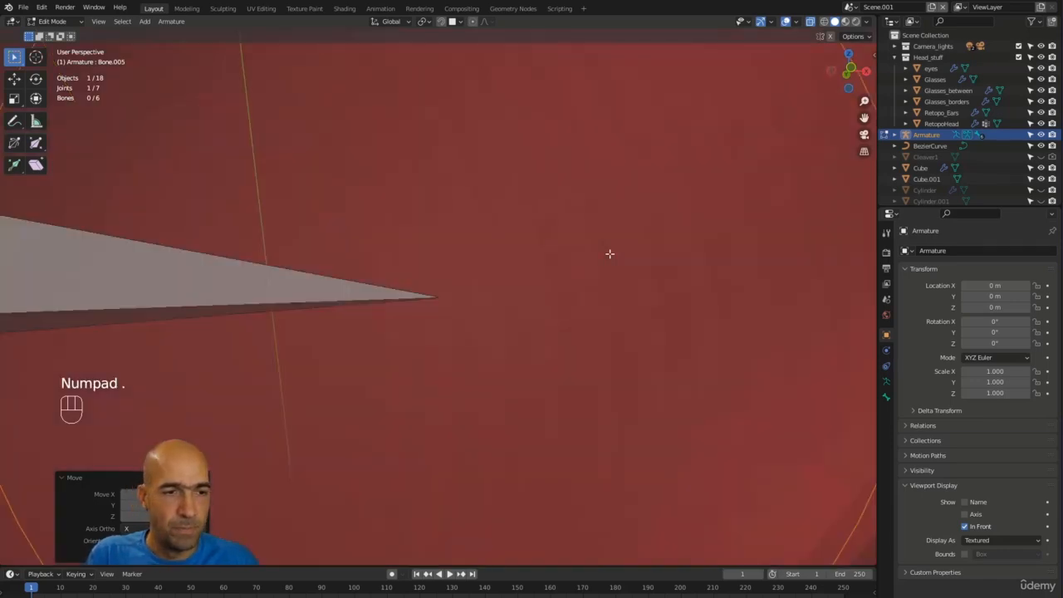
left_click_drag(610, 254, 521, 267, "ctrl+alt")
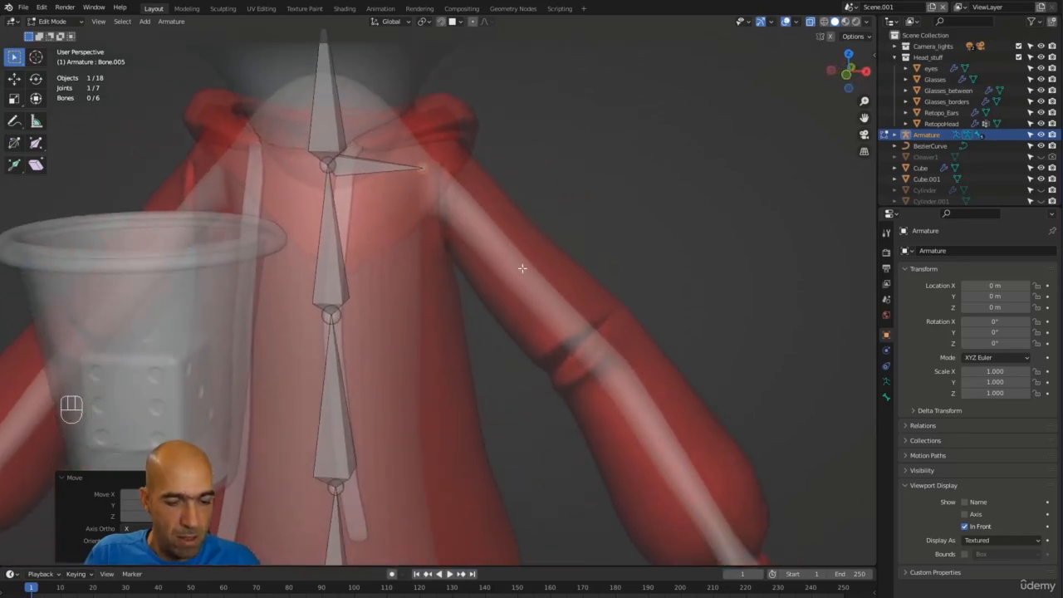
key("e")
left_click(701, 453)
Reposition the upper arm bone's tip from several side angles so it is centred inside the arm mesh at the elbow.
left_click_drag(700, 453, 641, 326, "alt")
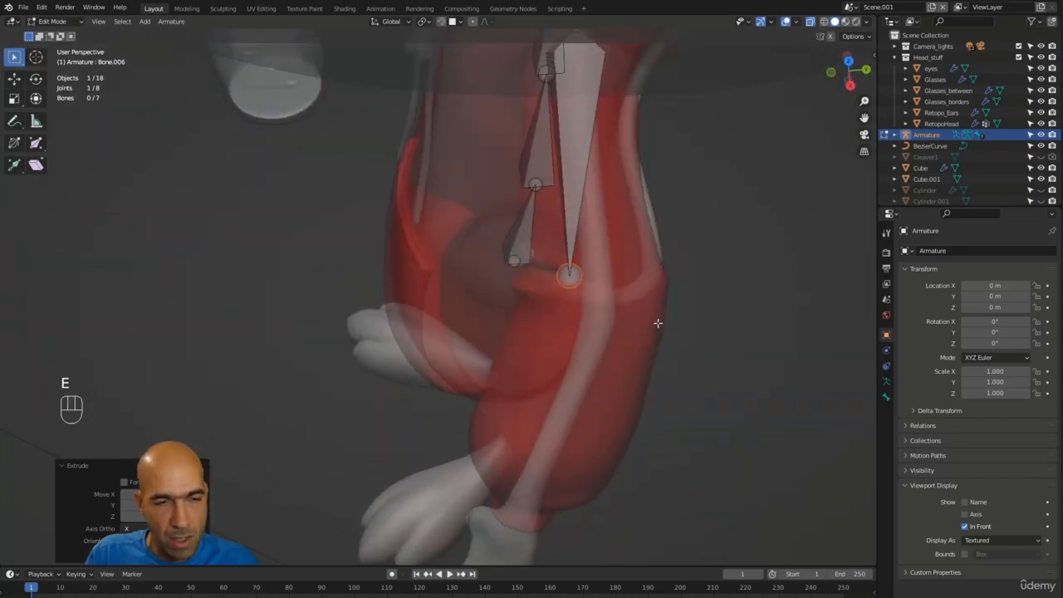
key("g")
left_click(689, 361)
left_click_drag(689, 360, 646, 339, "alt")
key("g")
left_click(764, 313)
key("g")
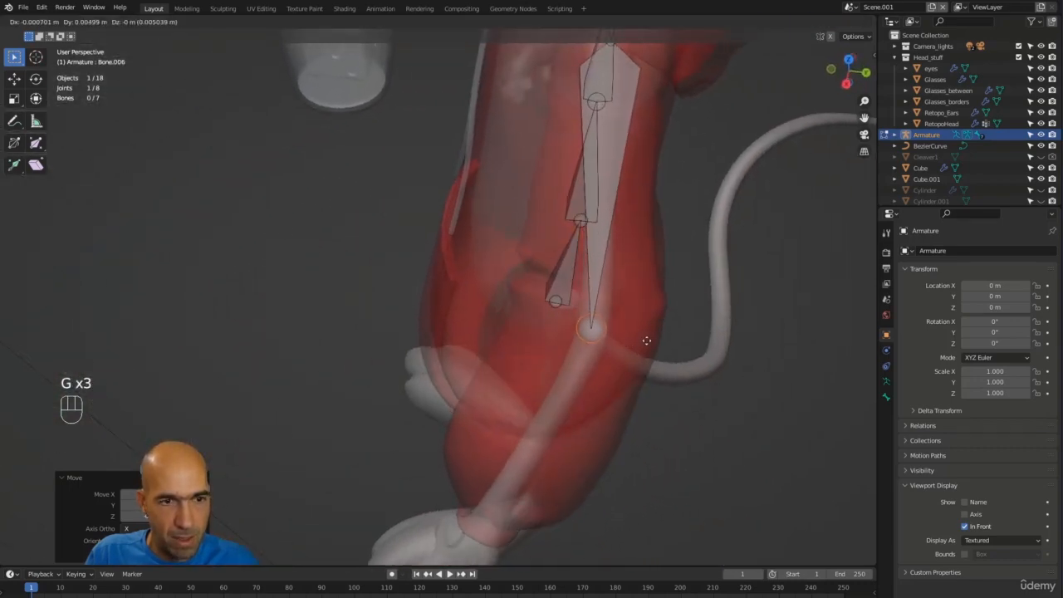
left_click(651, 339)
middle_click_drag(707, 305, 677, 303)
key("g")
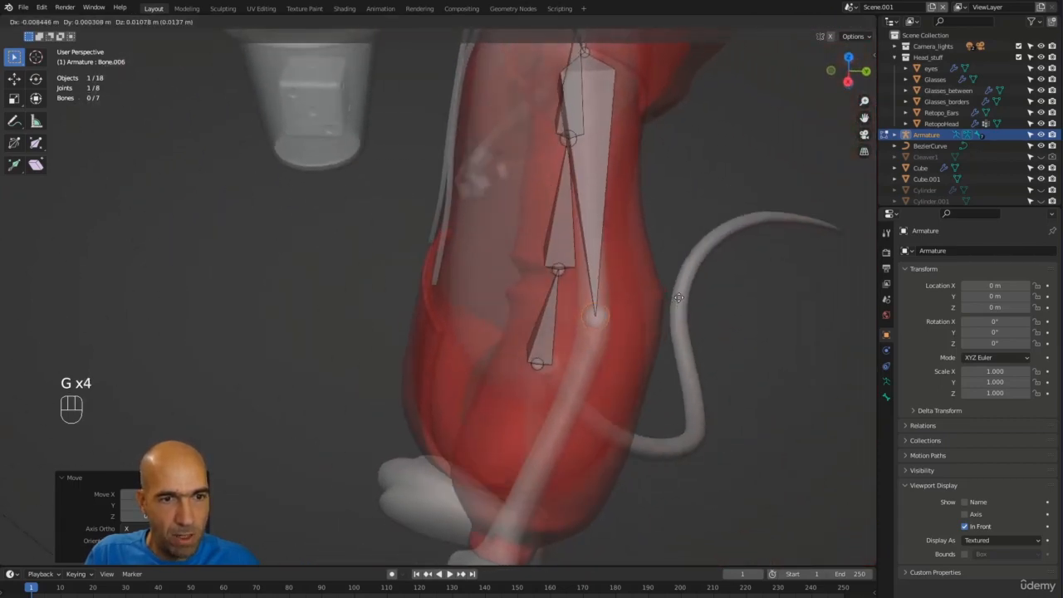
left_click(679, 297)
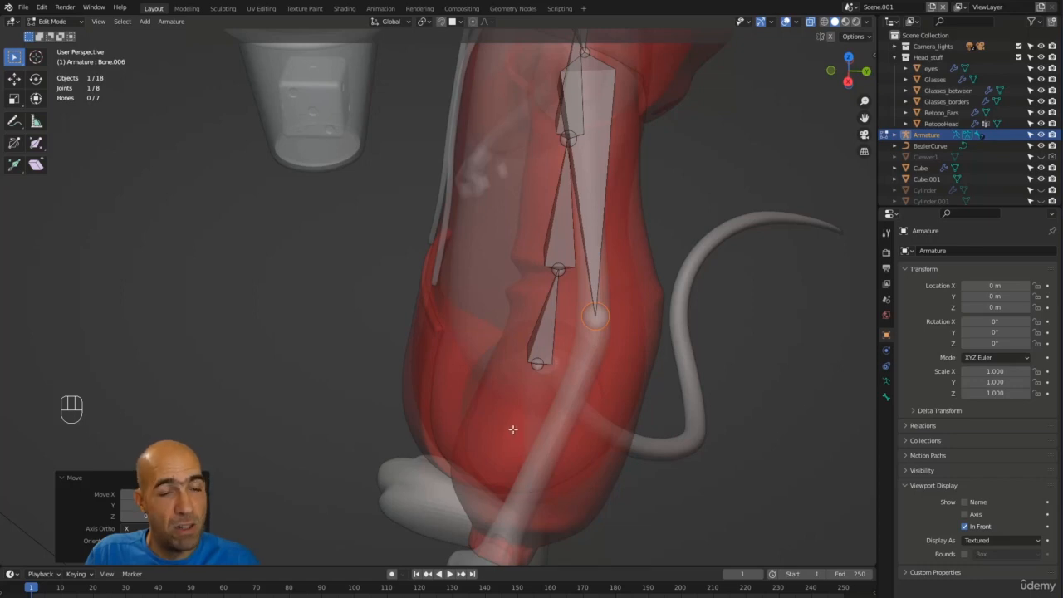
Extrude a forearm bone about 0.34 m long from the elbow joint and move its tip into the sleeve cuff.
left_click_drag(660, 304, 573, 293, "alt")
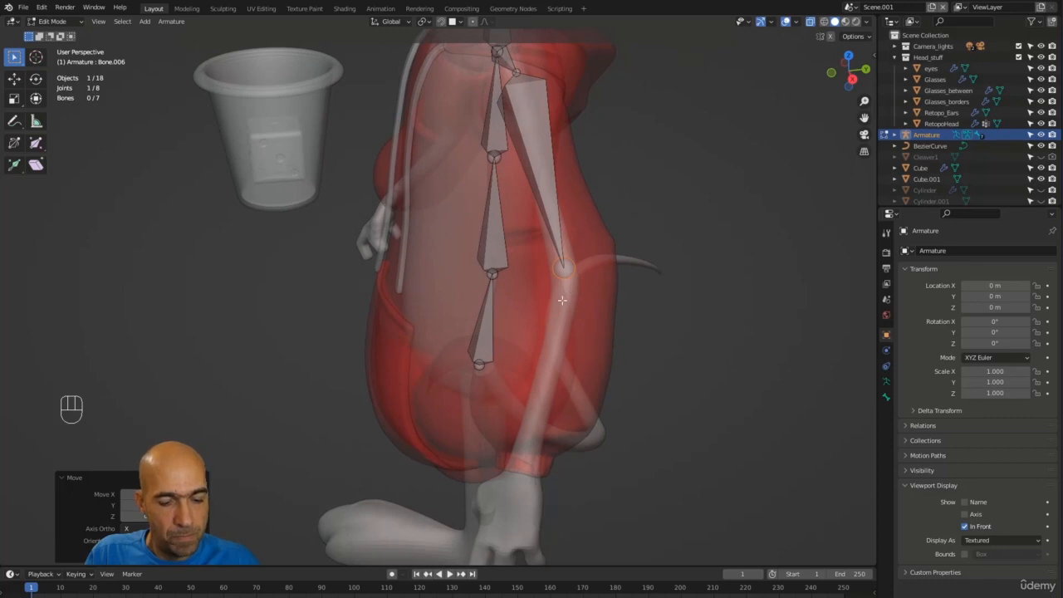
key("e")
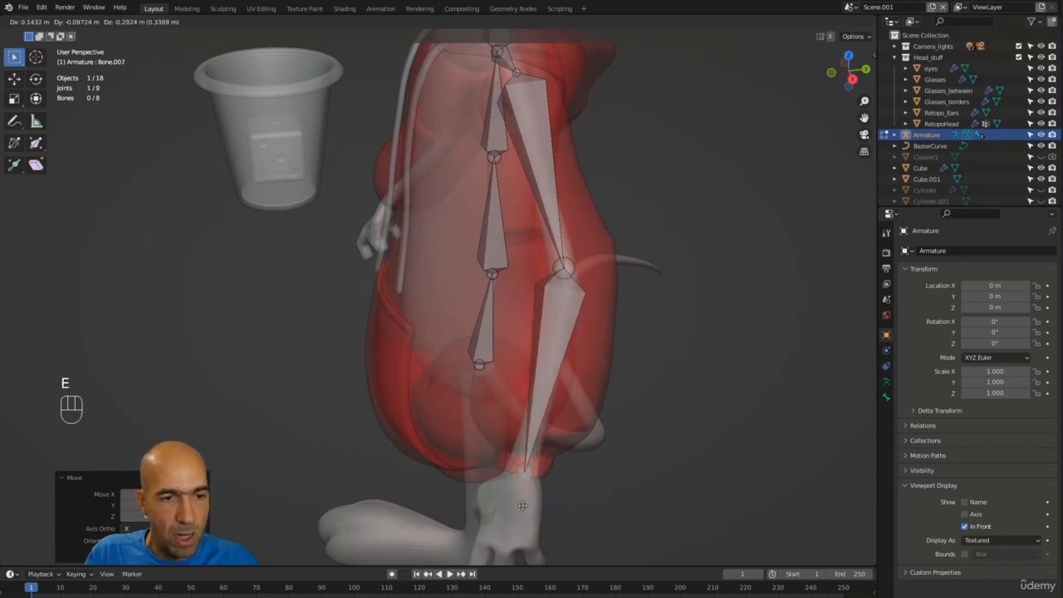
left_click(522, 506)
left_click_drag(582, 457, 672, 432, "alt")
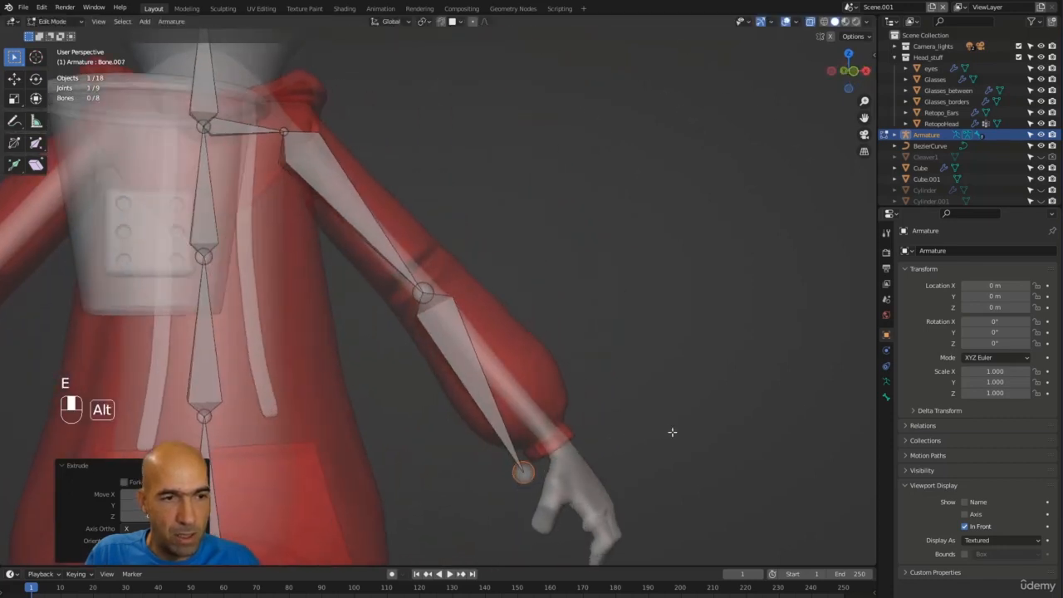
key("g")
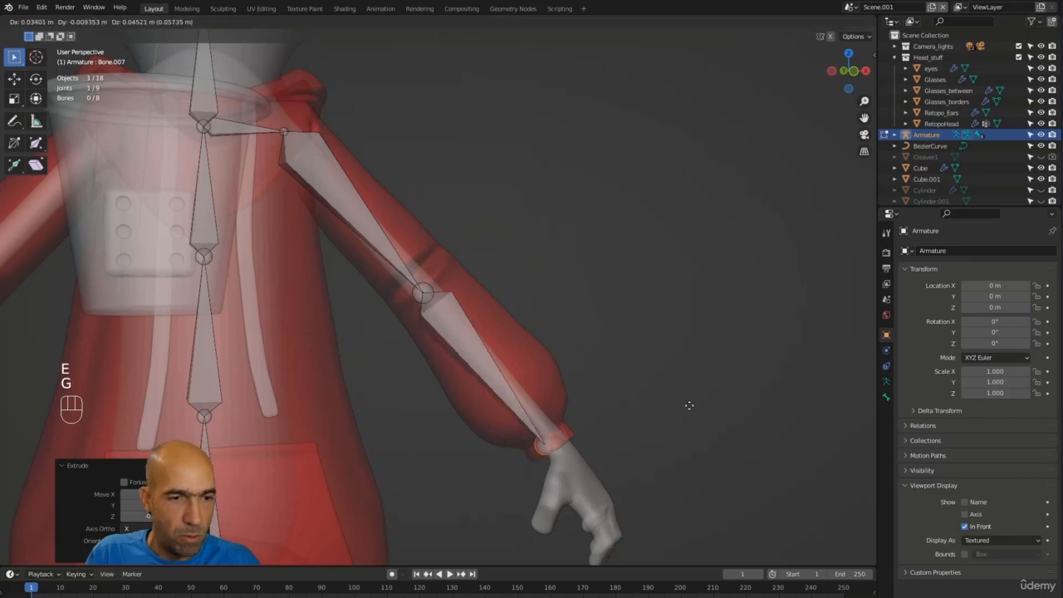
left_click(696, 402)
Reposition the forearm bone's tip from several viewing angles so it is centred inside the arm mesh at the wrist.
left_click_drag(696, 402, 566, 459, "alt")
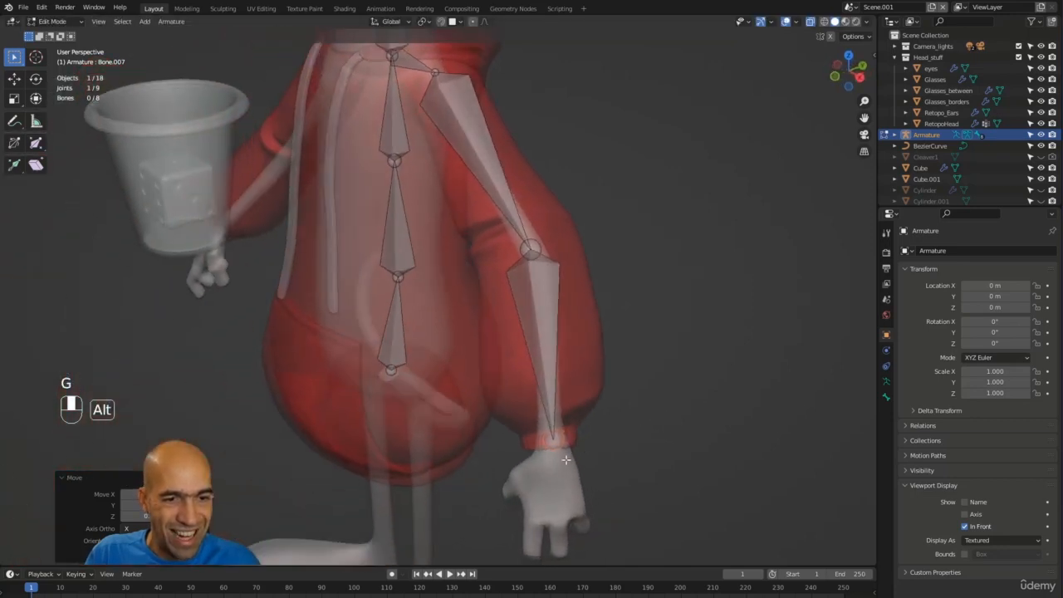
key("g")
left_click(565, 459)
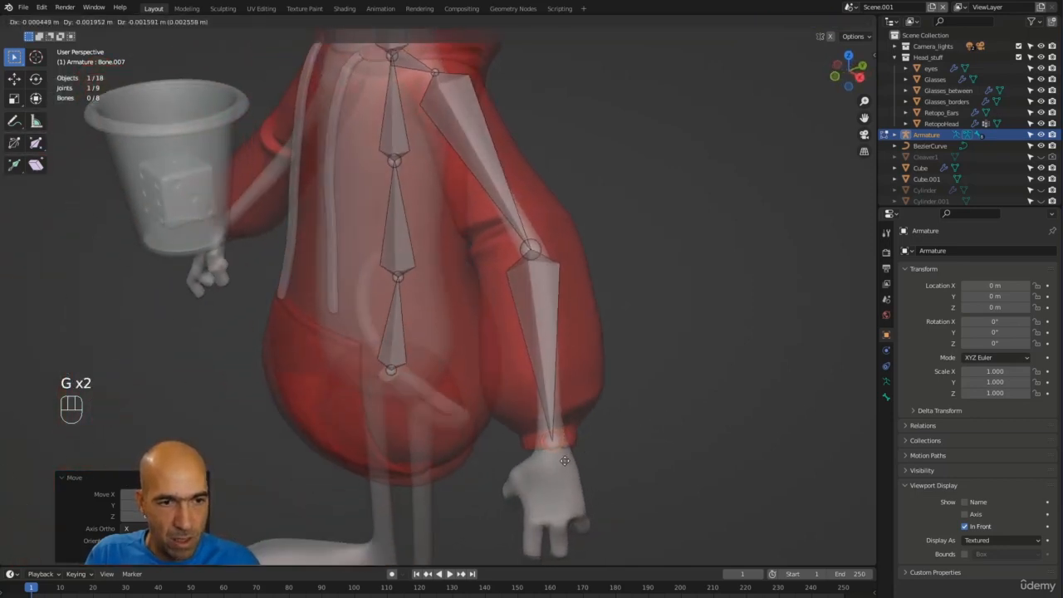
left_click_drag(565, 459, 510, 430, "alt")
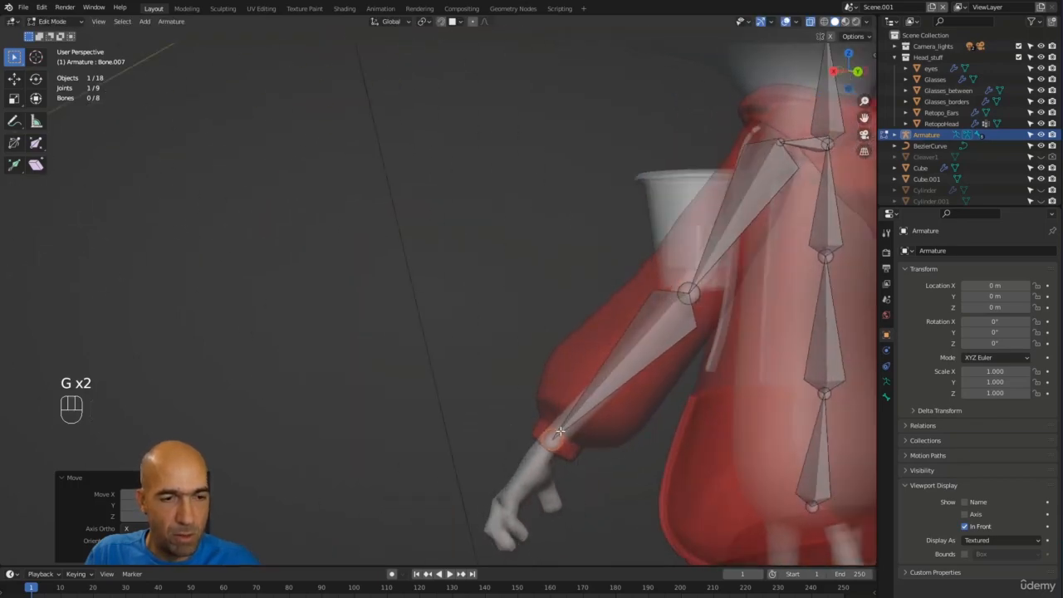
left_click_drag(538, 423, 612, 460, "alt")
key("g")
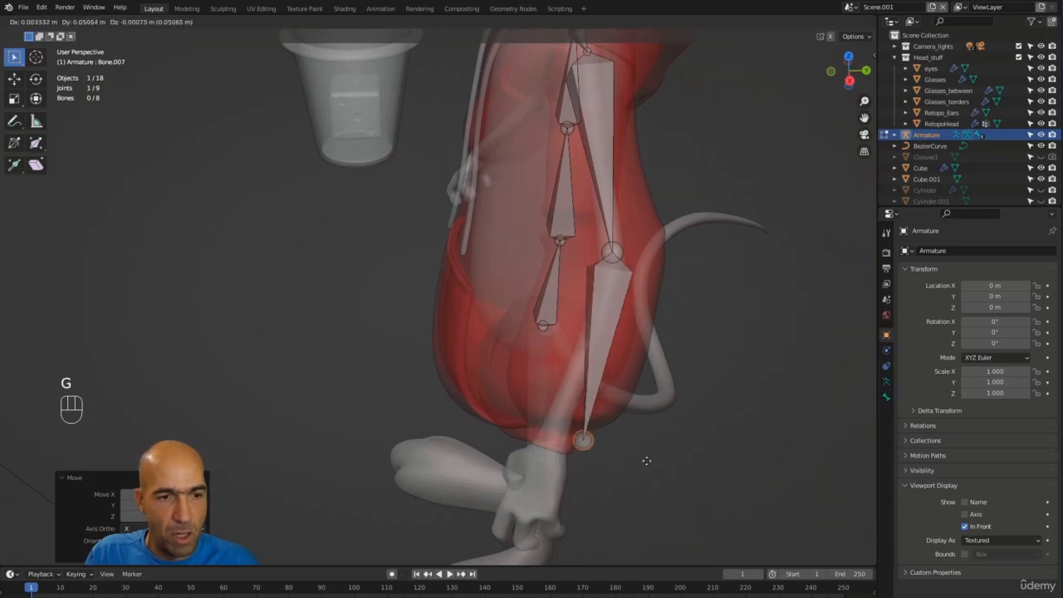
left_click(709, 452)
left_click_drag(709, 451, 583, 389, "alt")
left_click_drag(433, 379, 640, 422, "alt")
key("g")
left_click(614, 446)
key("g")
left_click(544, 394)
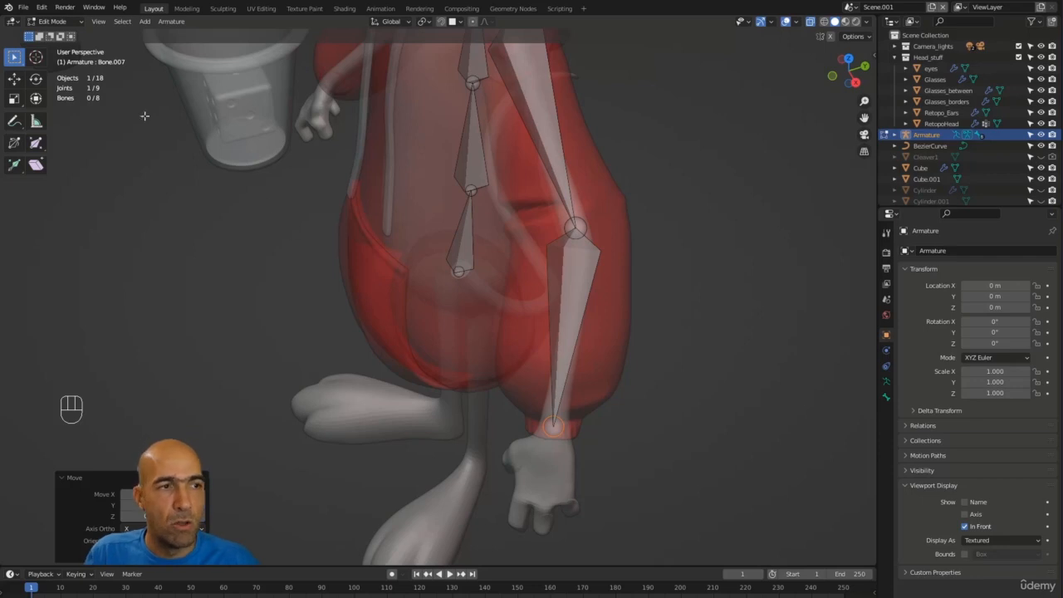
left_click(36, 98)
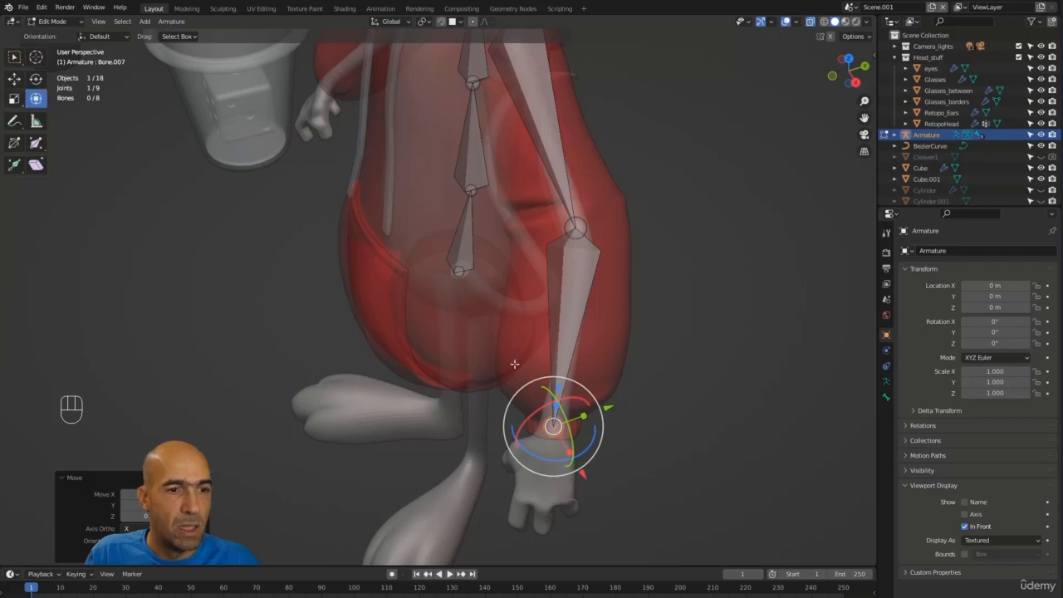
left_click_drag(515, 364, 580, 364, "alt")
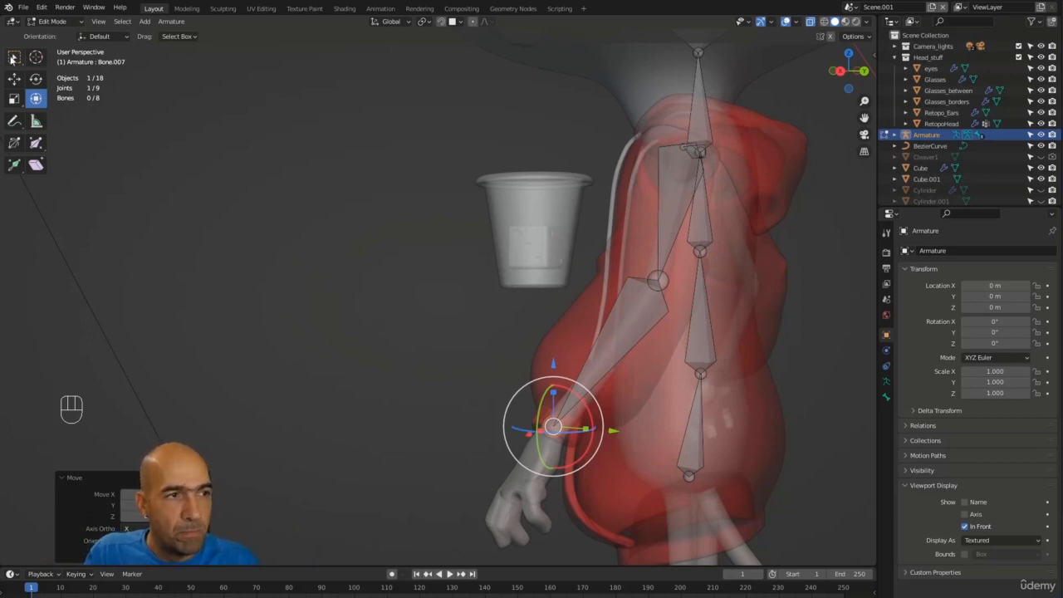
left_click(13, 57)
Extrude a hand bone about 0.09 m long from the wrist joint into the middle of the palm.
left_click_drag(411, 334, 510, 390, "alt")
left_click_drag(611, 403, 610, 356, "alt+shift")
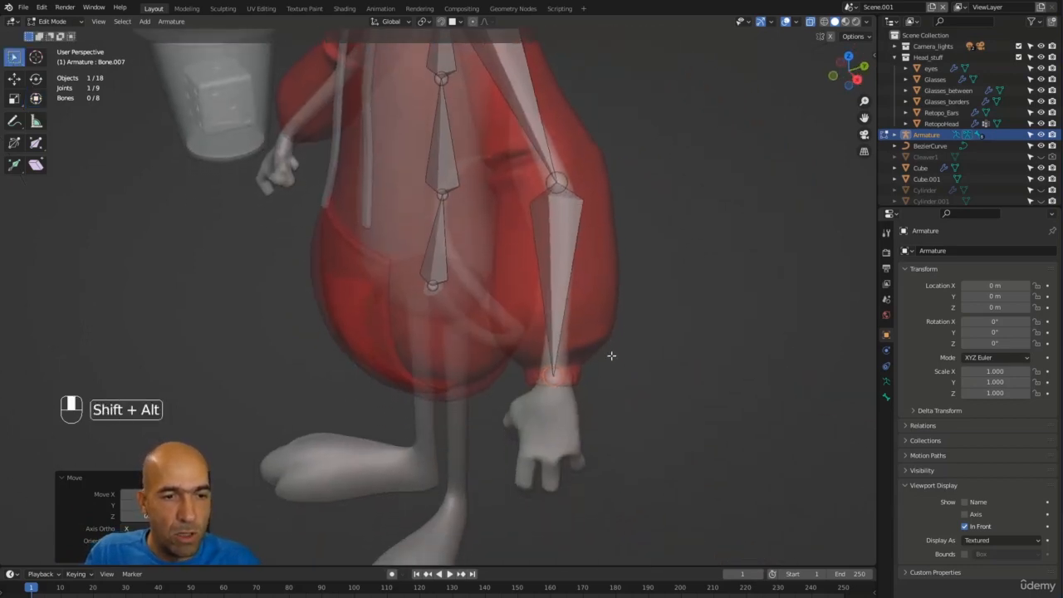
left_click(560, 378)
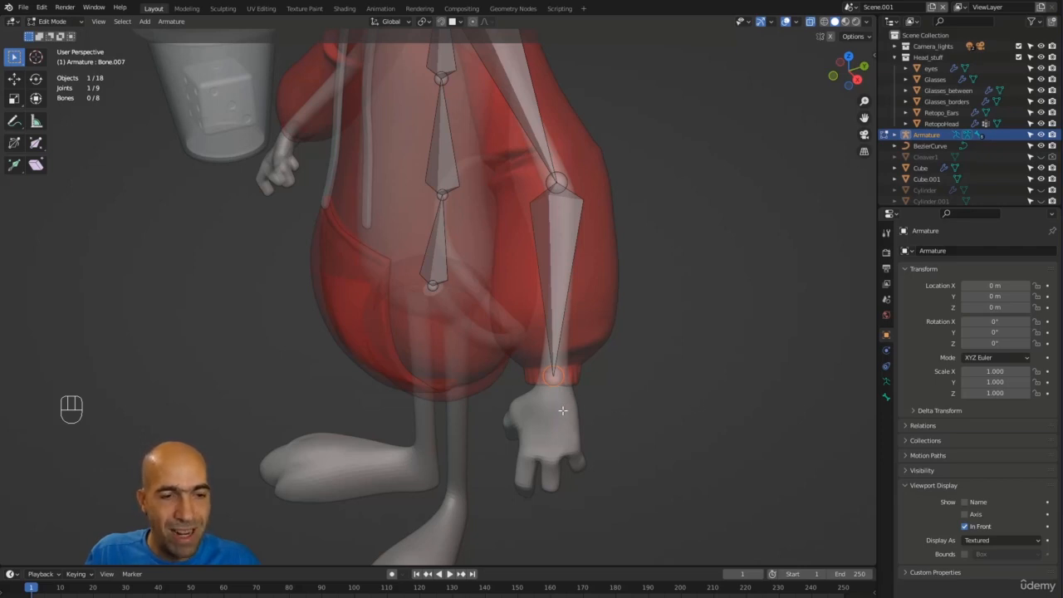
key("e")
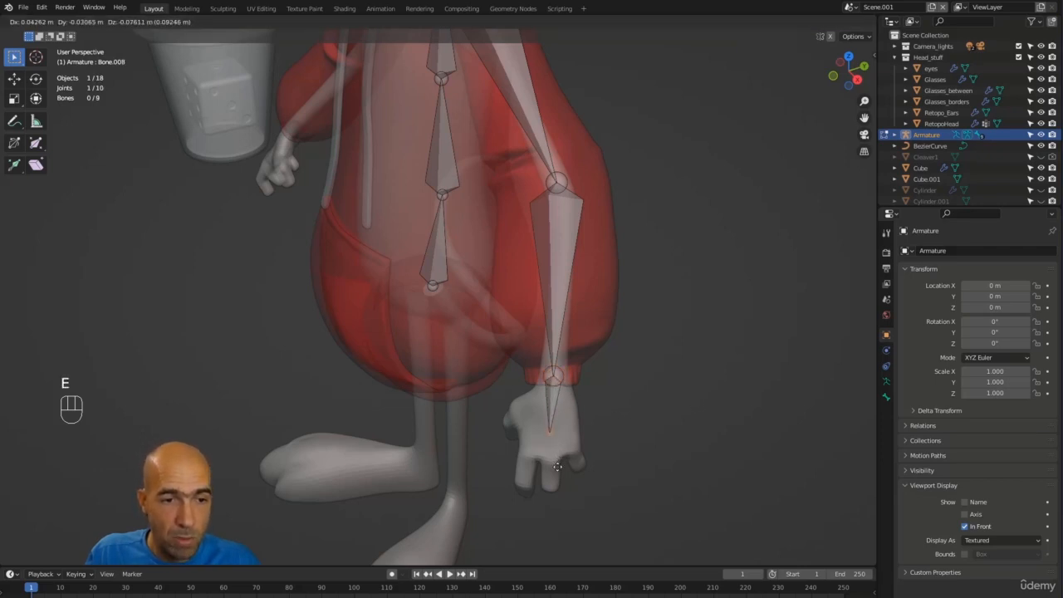
left_click(558, 467)
Extrude a small bone from the hand bone's tip toward the outer finger and try to disconnect it from its parent.
left_click_drag(557, 467, 555, 259, "alt")
mouse_move(563, 316)
left_mouse_down("alt")
mouse_move(545, 321)
mouse_move(555, 334)
left_mouse_up("alt")
left_click_drag(555, 334, 581, 288, "ctrl+alt")
key("e")
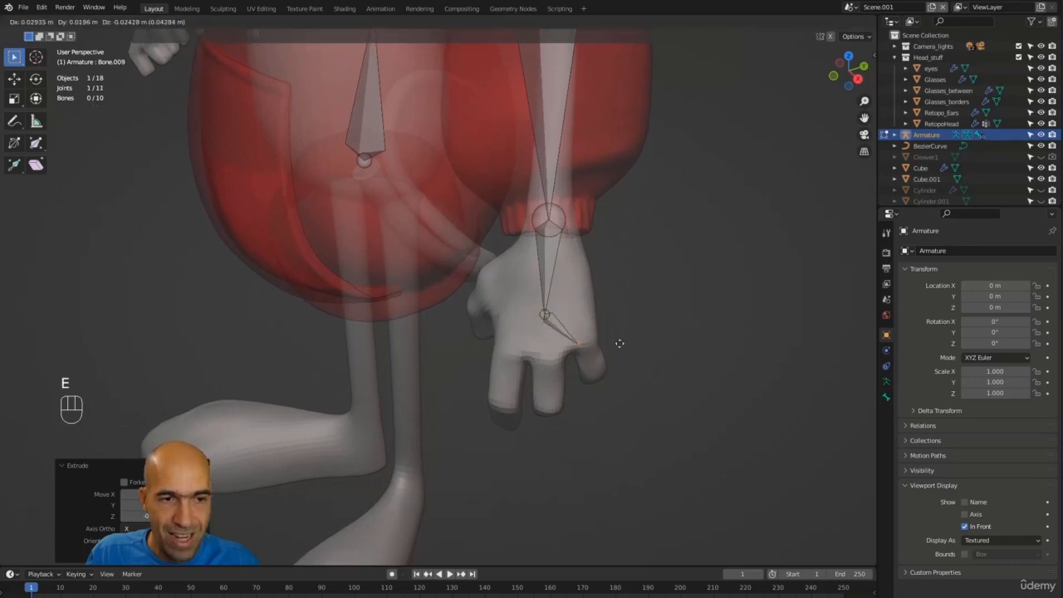
left_click(627, 354)
left_click(563, 331)
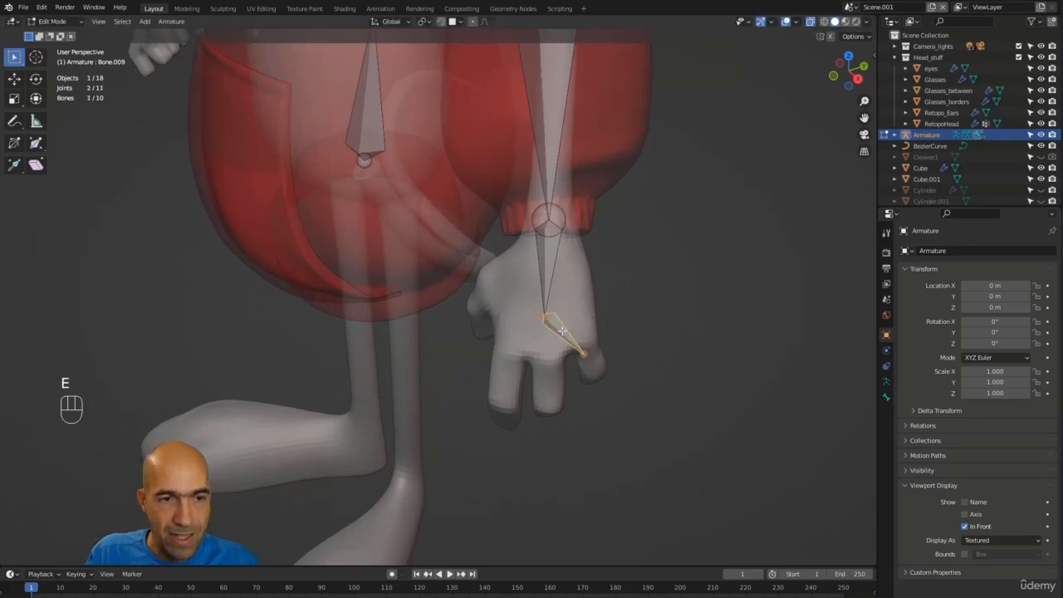
mouse_move(634, 329)
left_mouse_down("alt")
mouse_move(646, 296)
mouse_move(640, 313)
left_mouse_up("alt")
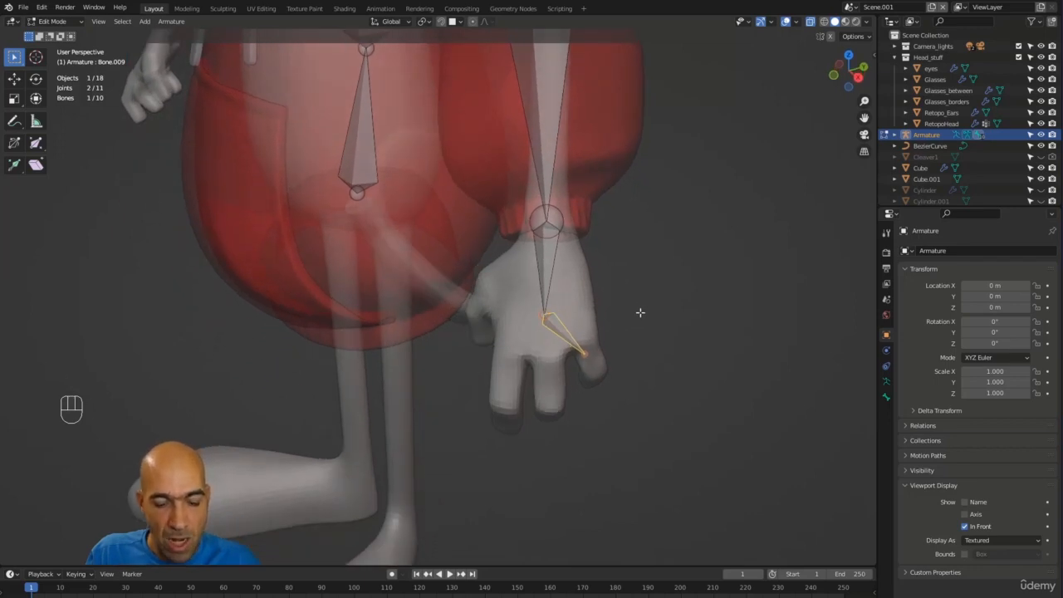
key("alt+p")
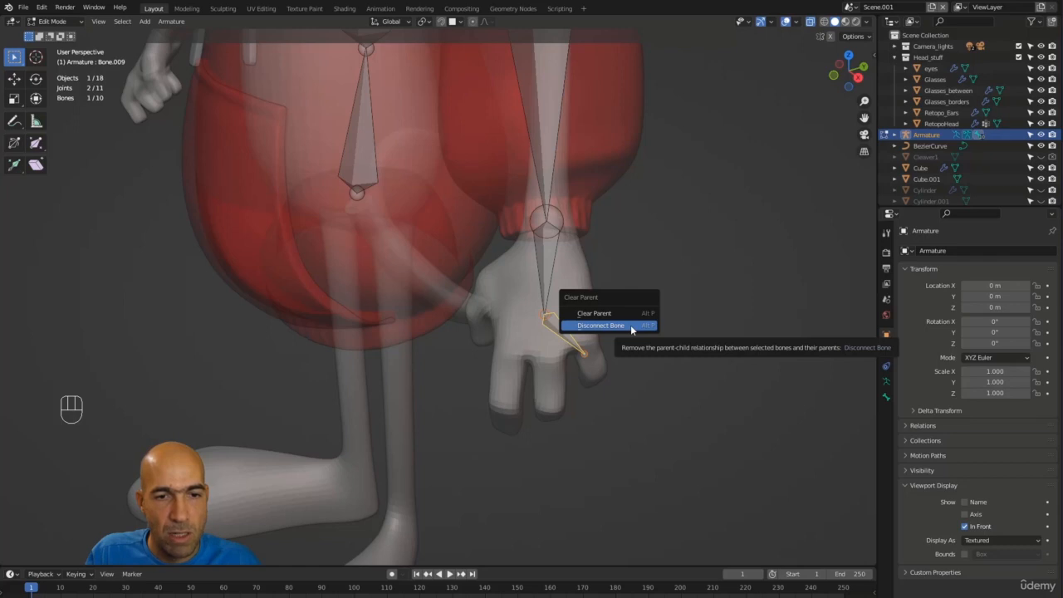
left_click(631, 327)
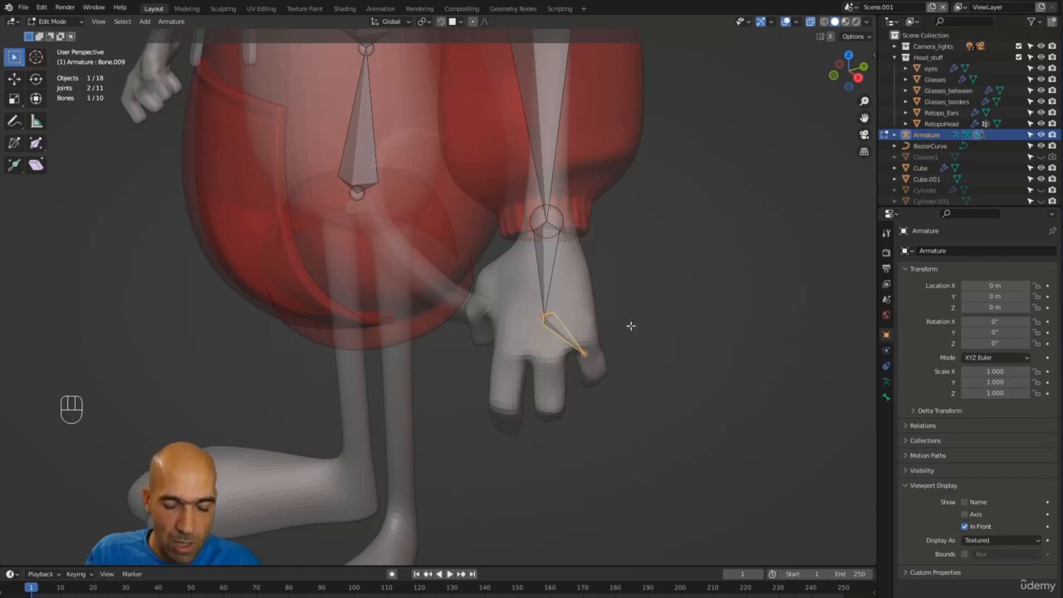
Separate the small finger bone into its own armature and delete that new armature.
right_click(565, 329)
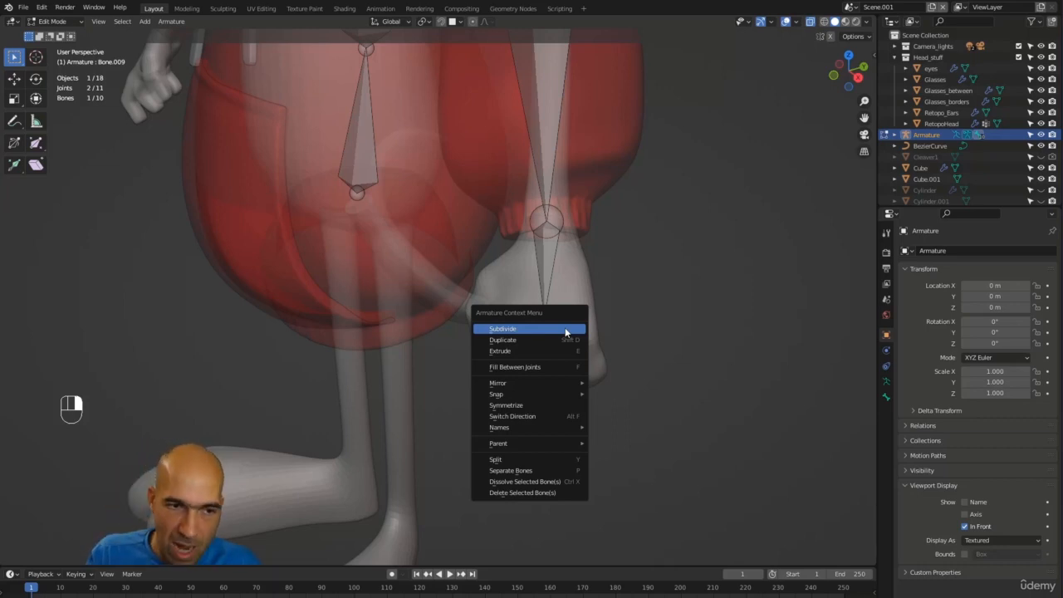
left_click(569, 471)
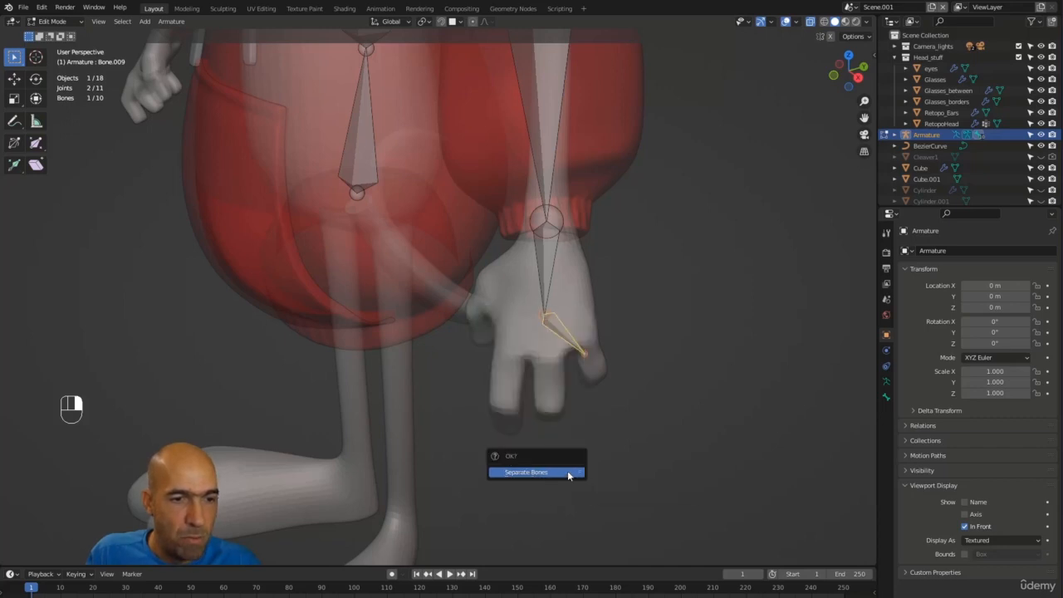
left_click(564, 473)
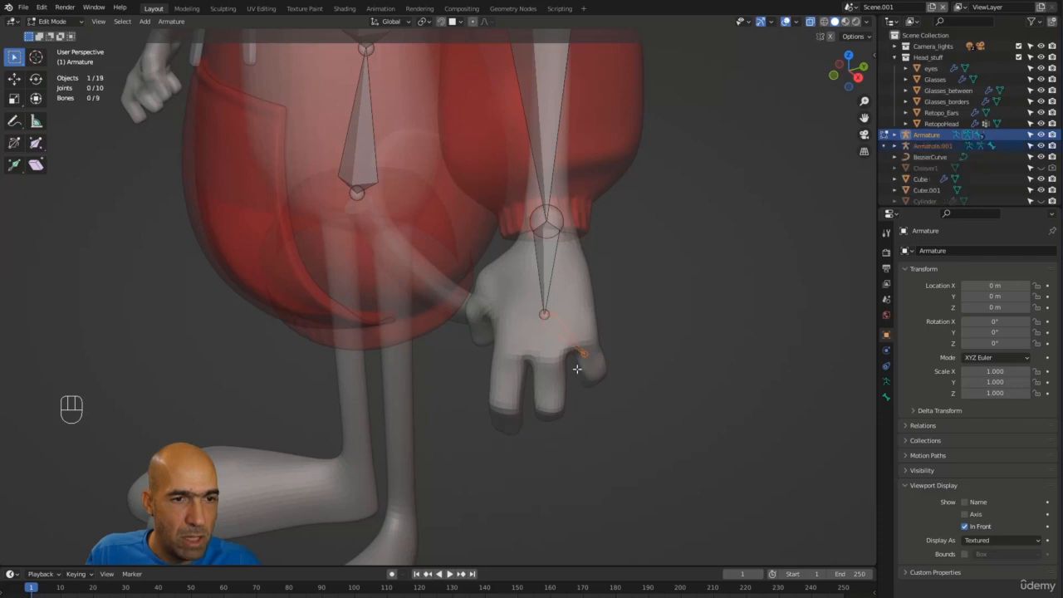
left_click(935, 146)
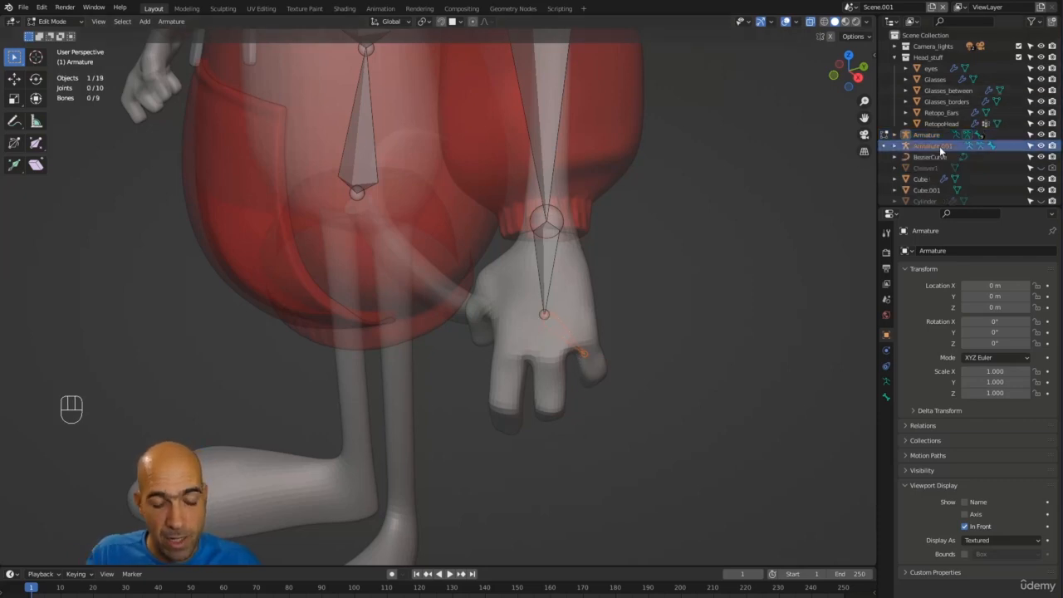
key("x")
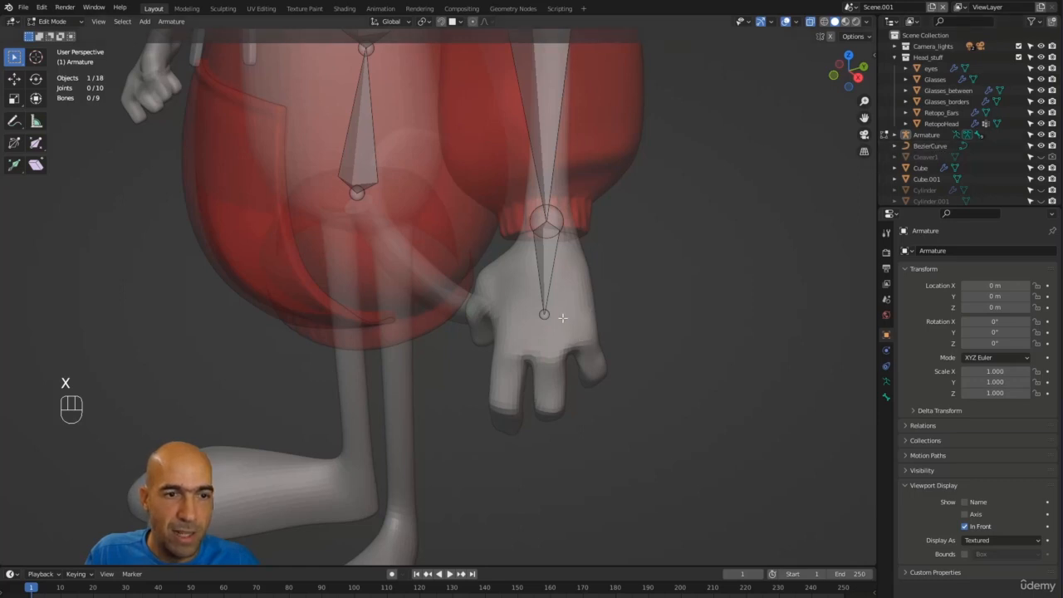
Extrude a finger bone from the hand bone's tip toward the outer finger and disconnect it while keeping its parent.
key("e")
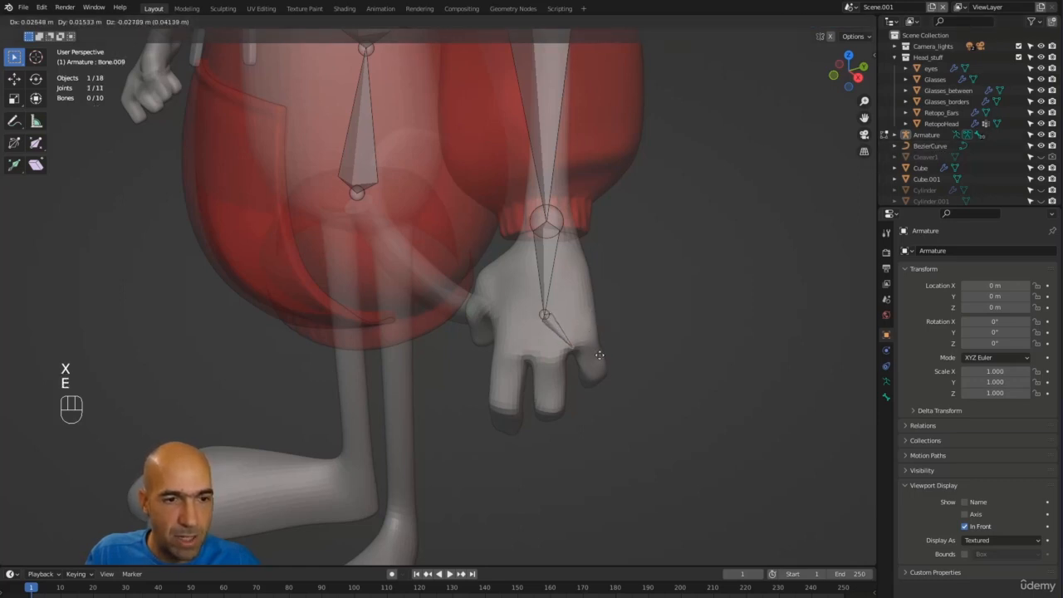
left_click(604, 359)
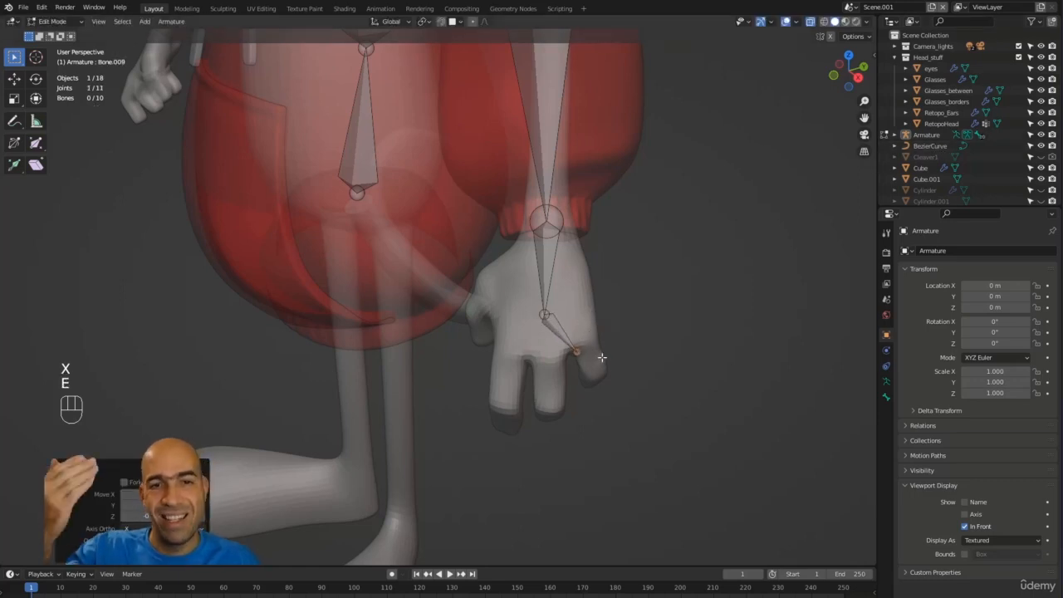
left_click(563, 336)
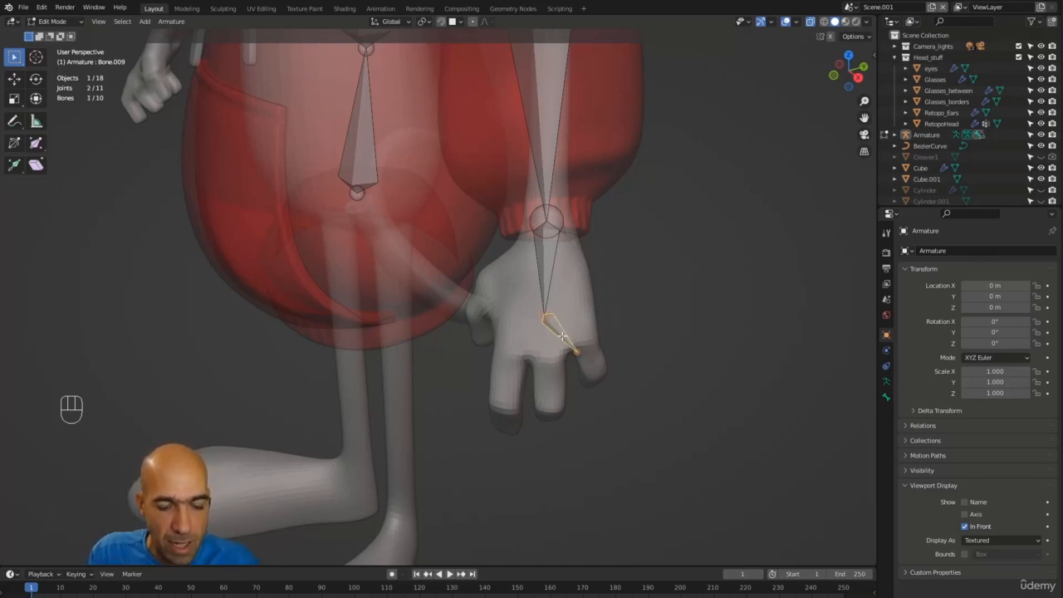
key("alt+p")
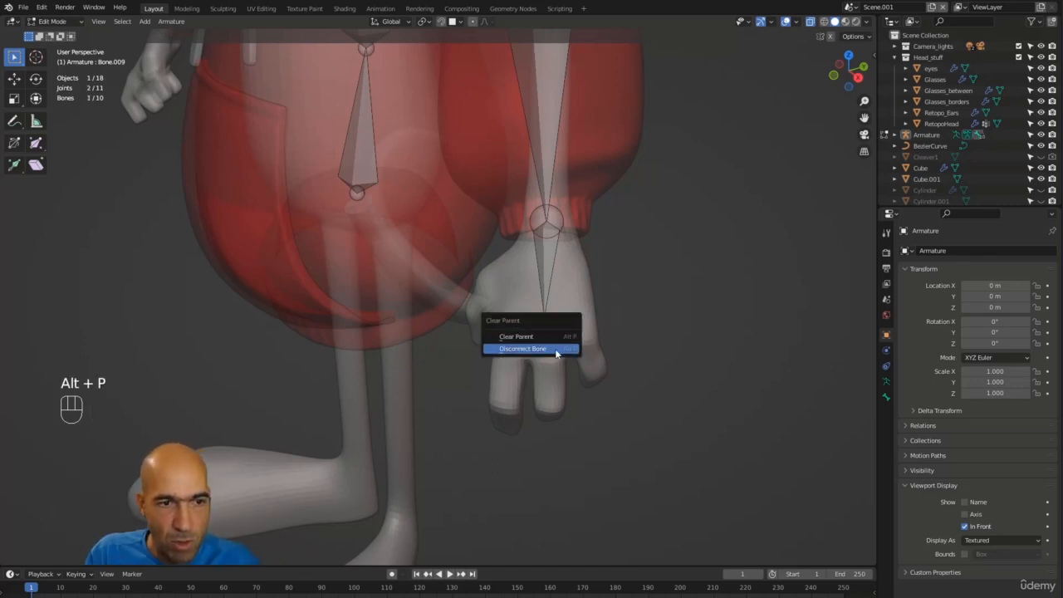
left_click(566, 349)
Move the disconnected finger bone to the base of the outer finger, positioning it inside the mesh from several angles.
key("g")
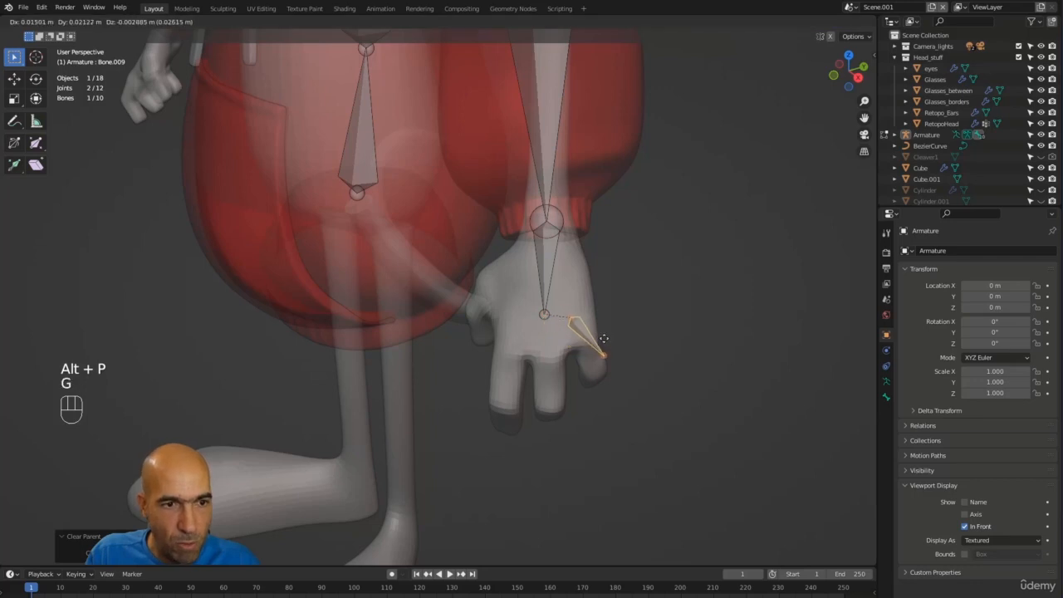
left_click(612, 353)
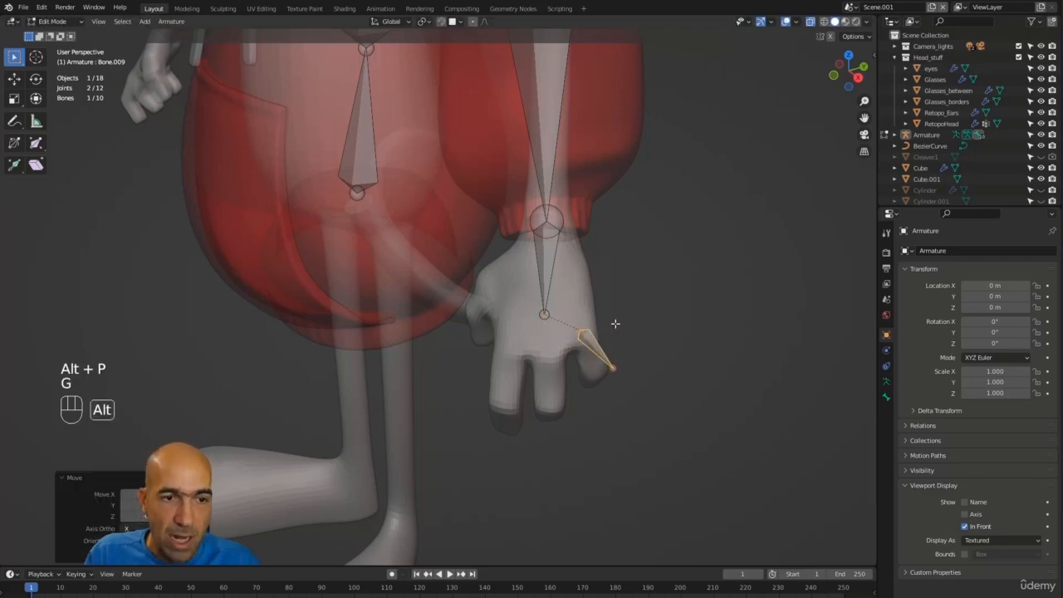
left_click_drag(617, 320, 584, 321, "alt")
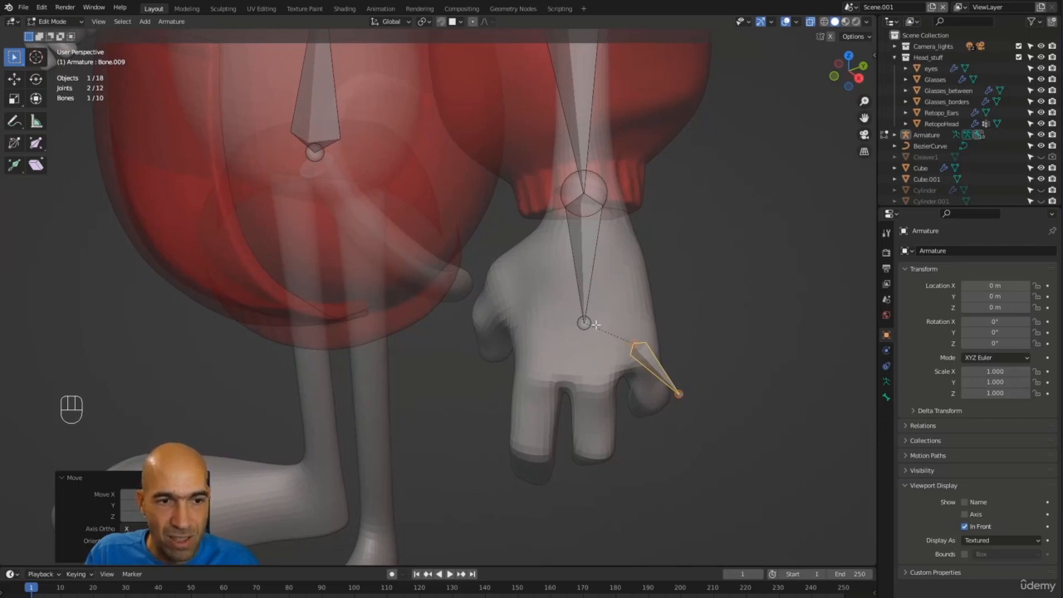
left_click_drag(707, 355, 568, 334, "alt")
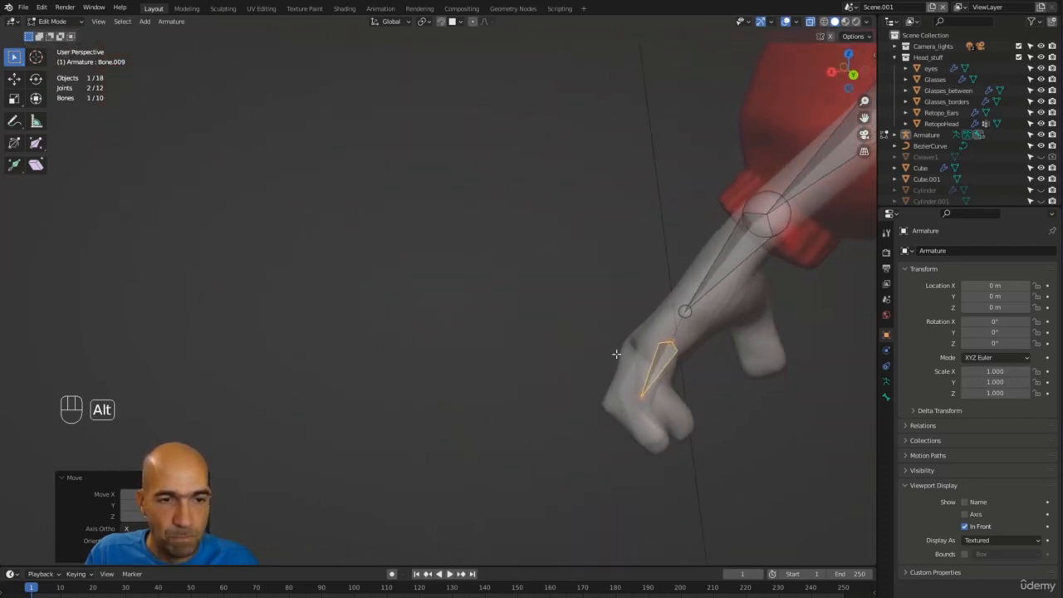
key("g")
left_click(700, 380)
left_click_drag(693, 382, 782, 410, "alt")
Move the finger bone's tip joint so it sits inside the outer finger at its bend.
left_click(663, 399)
left_click_drag(694, 398, 617, 385, "alt")
key("g")
left_click(729, 397)
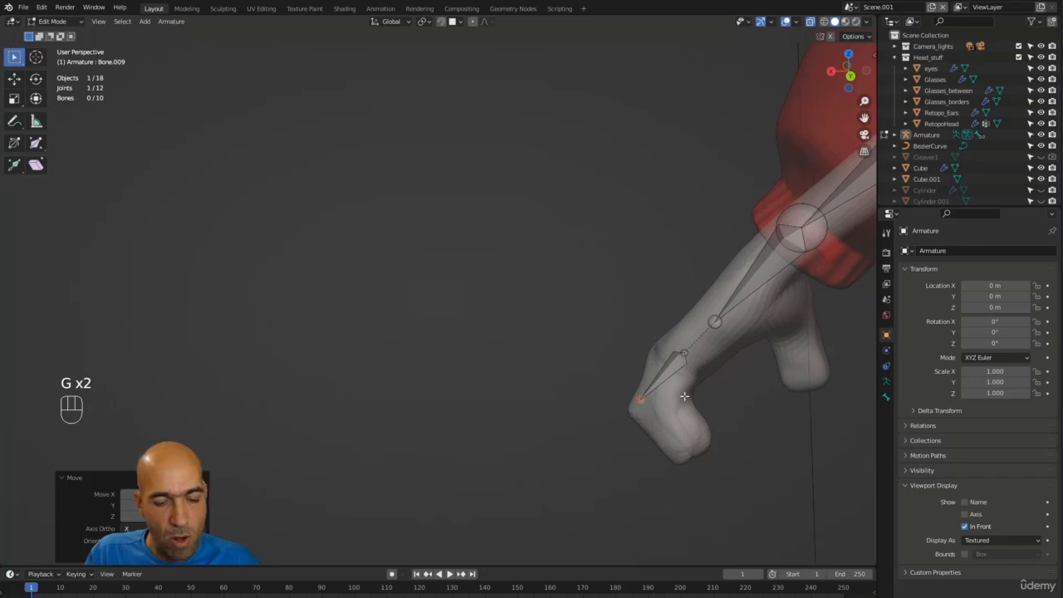
key("g")
left_click(742, 398)
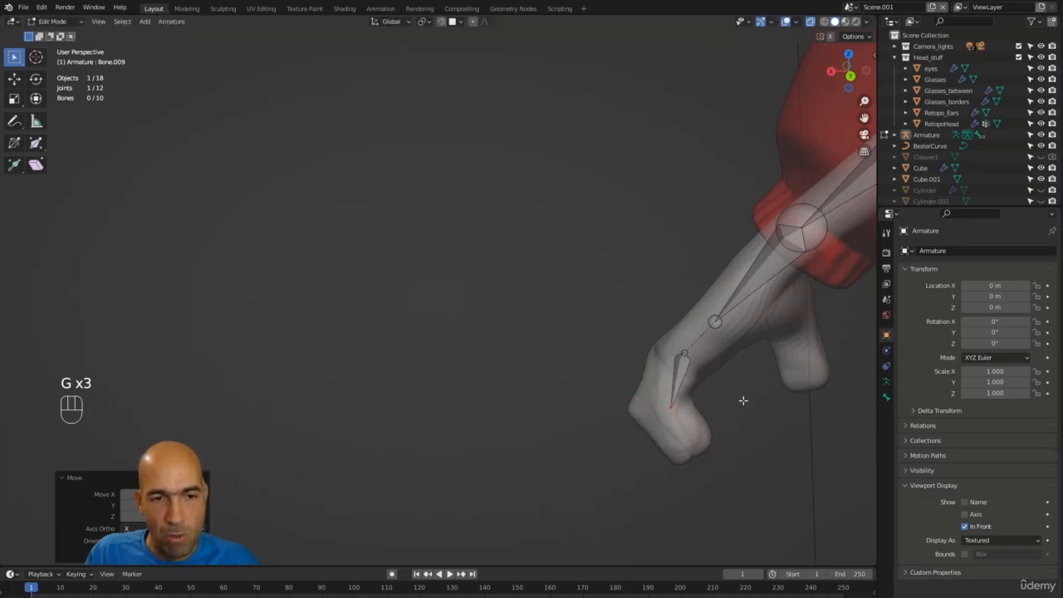
left_click_drag(743, 398, 720, 350, "alt")
key("g")
Extrude a second bone toward the outer finger's tip and adjust the joints so both bones run through the finger.
key("e")
left_click(753, 452)
key("g")
left_click(829, 408)
key("g")
left_click(665, 445)
key("g")
left_click(686, 378)
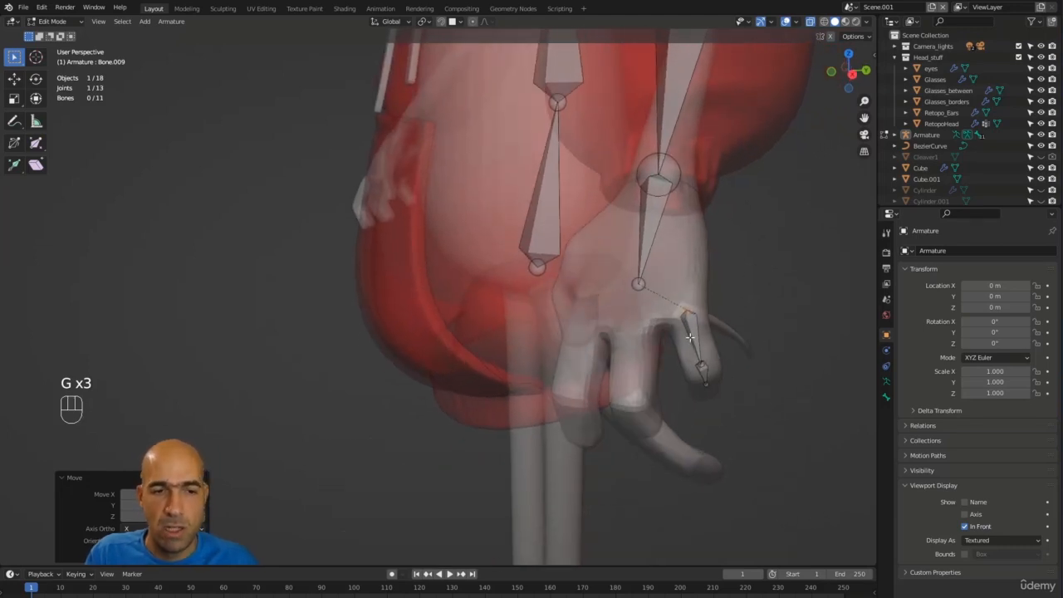
Duplicate the two outer-finger bones and place the copy in the middle finger.
left_click(690, 337)
left_click(704, 371, "shift")
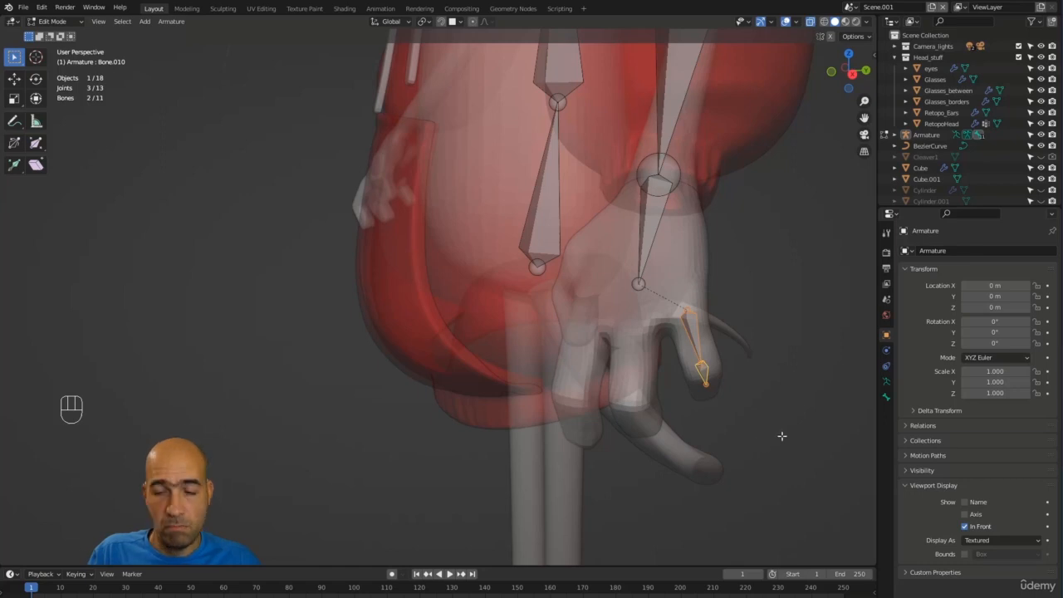
left_click_drag(745, 458, 740, 442, "alt")
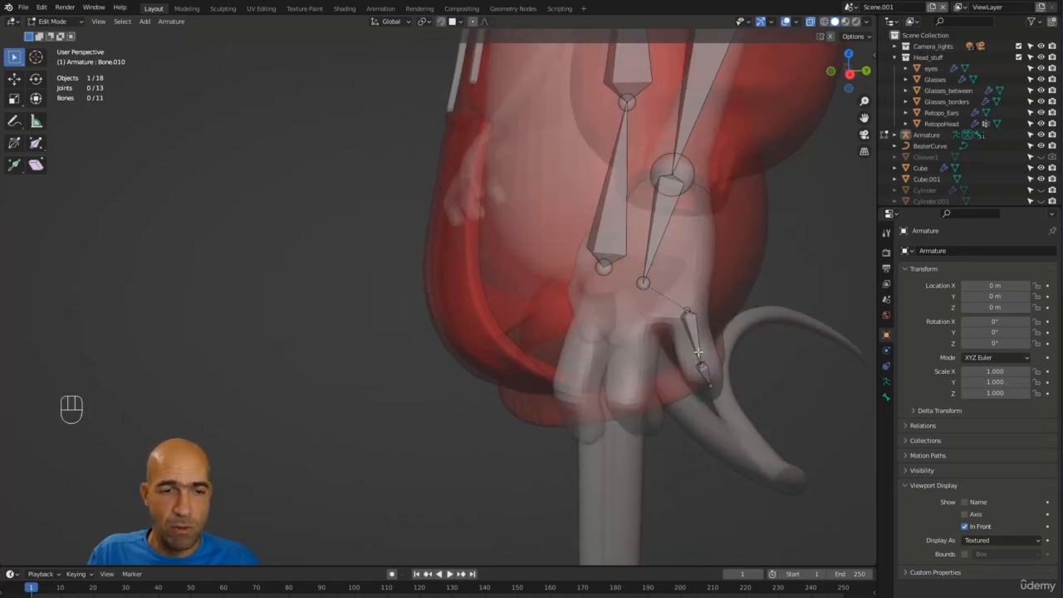
left_click(704, 374, "shift")
left_click(705, 376, "shift")
mouse_move(753, 385)
left_mouse_down("alt")
mouse_move(740, 398)
mouse_move(654, 400)
mouse_move(767, 382)
mouse_move(762, 404)
mouse_move(772, 396)
mouse_move(753, 399)
mouse_move(769, 373)
left_mouse_up("alt")
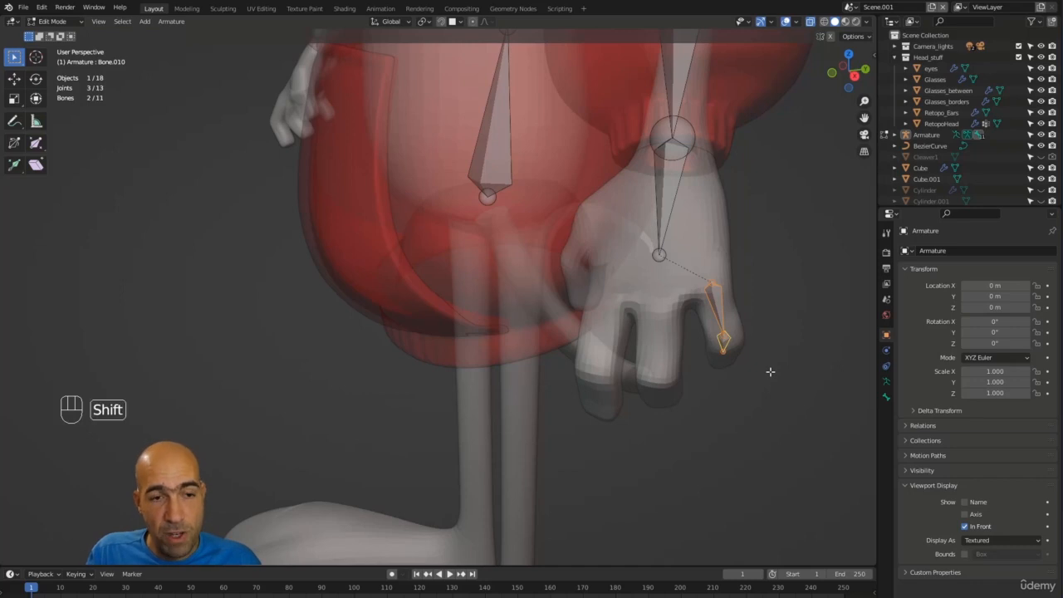
key("shift+d")
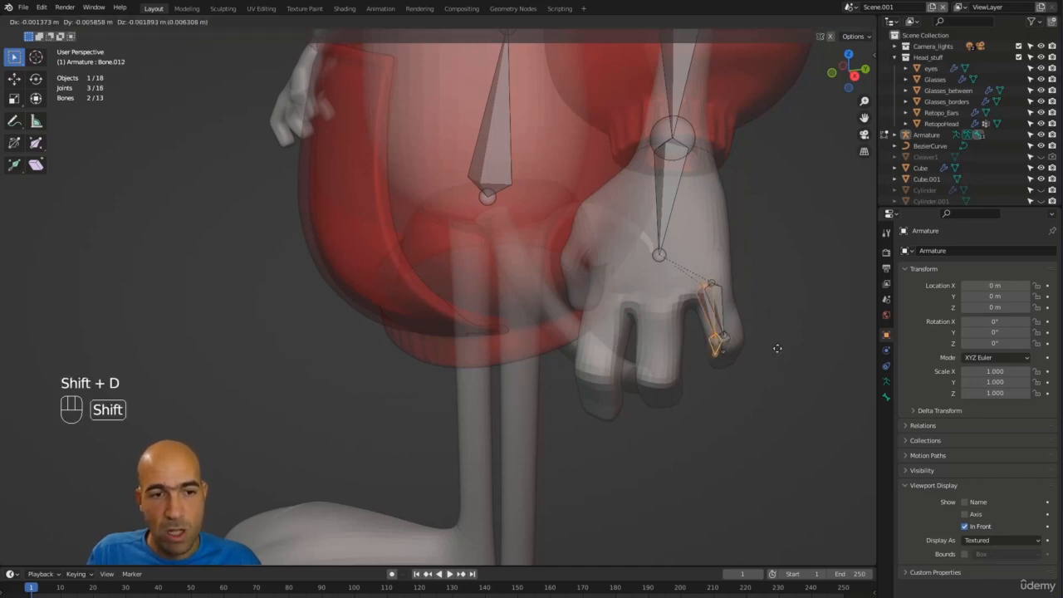
left_click(724, 379)
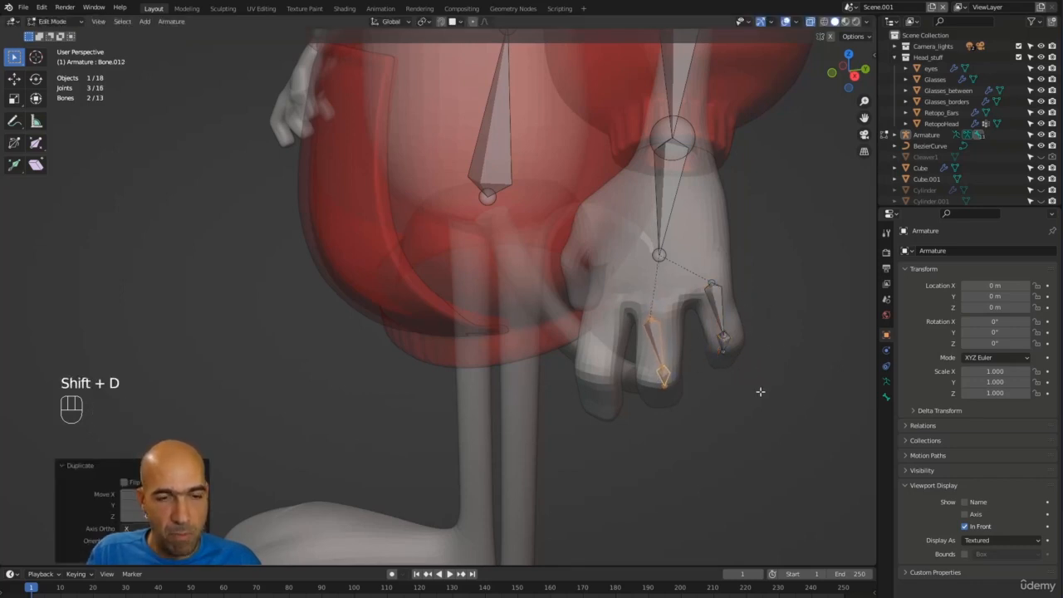
Rotate the duplicated bones to match the middle finger and move their bend, tip and base joints inside the mesh.
key("r")
left_click(759, 420)
left_click_drag(759, 420, 651, 383, "alt")
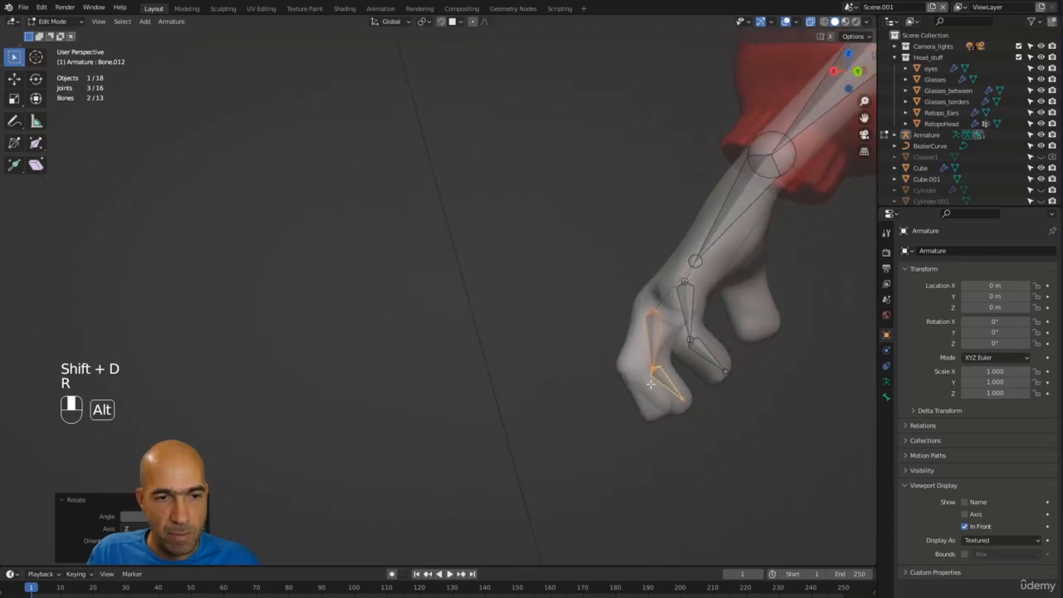
key("g")
left_click(699, 357)
key("g")
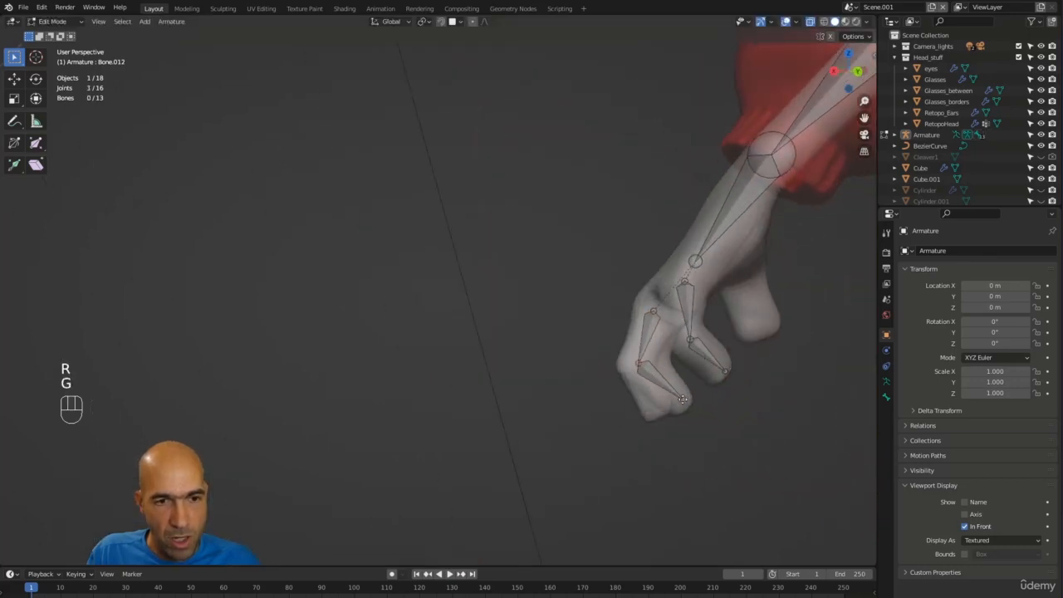
left_click(654, 383)
key("g")
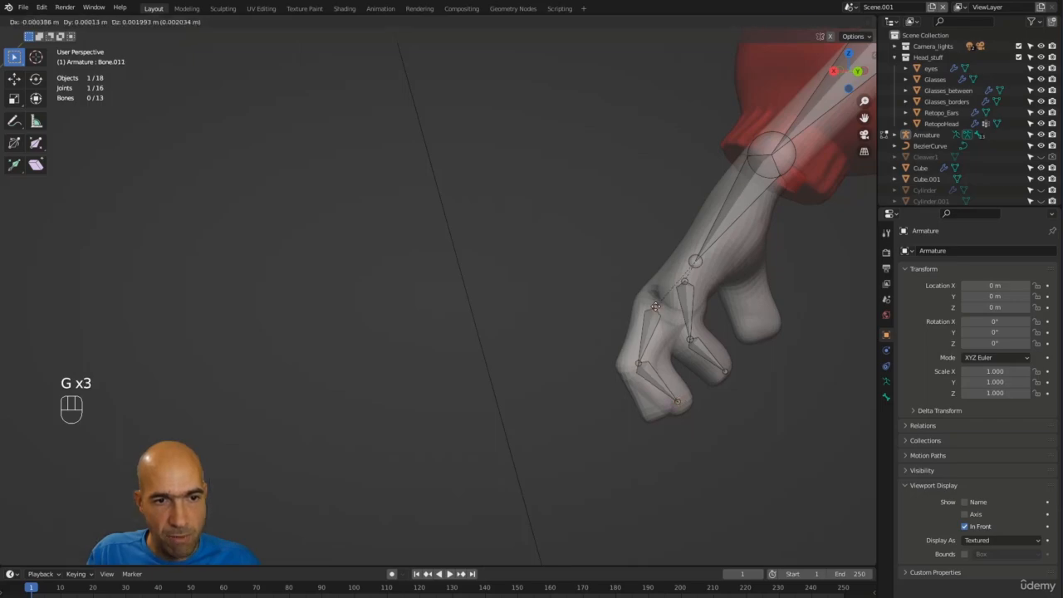
left_click(658, 316)
Refine the middle finger's tip, bend and base joints from several angles so both bones run through the finger's centre.
left_click_drag(658, 316, 675, 249, "alt")
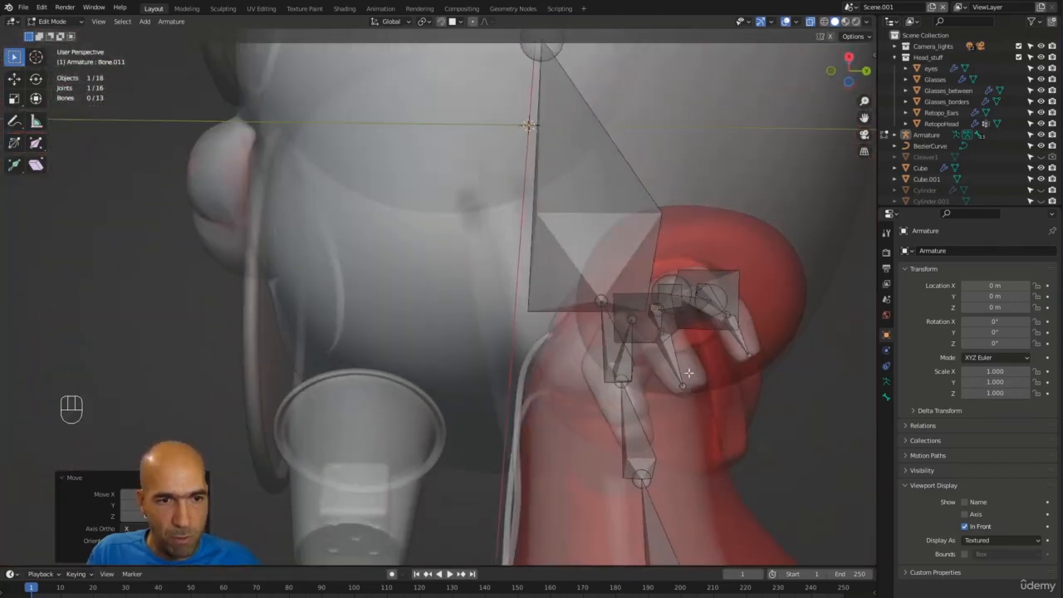
left_click(690, 383)
key("g")
left_click(694, 382)
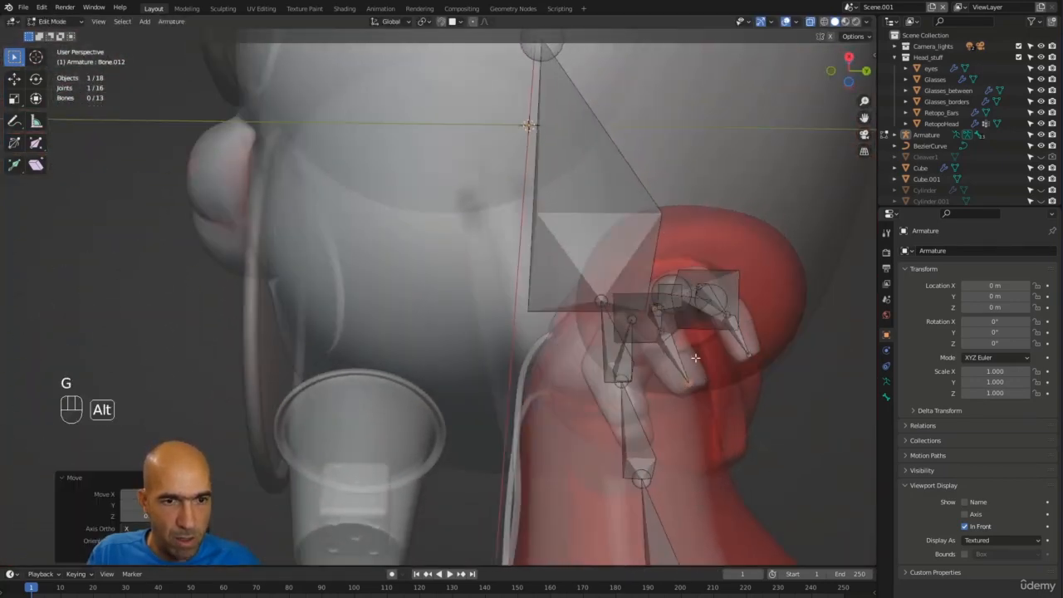
left_click_drag(694, 382, 610, 430, "alt")
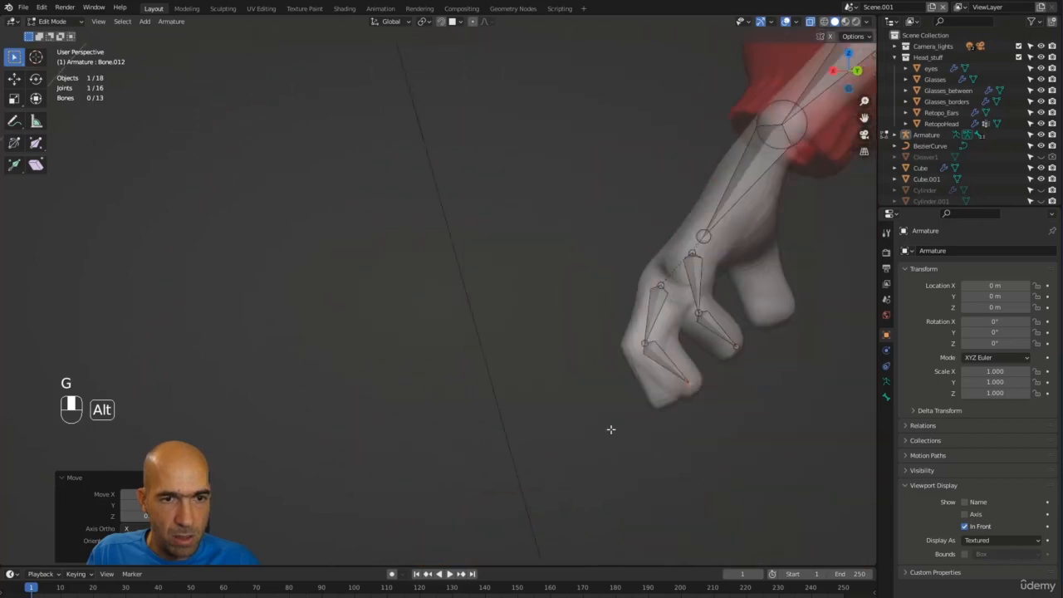
left_click(646, 343)
key("g")
left_click(675, 363)
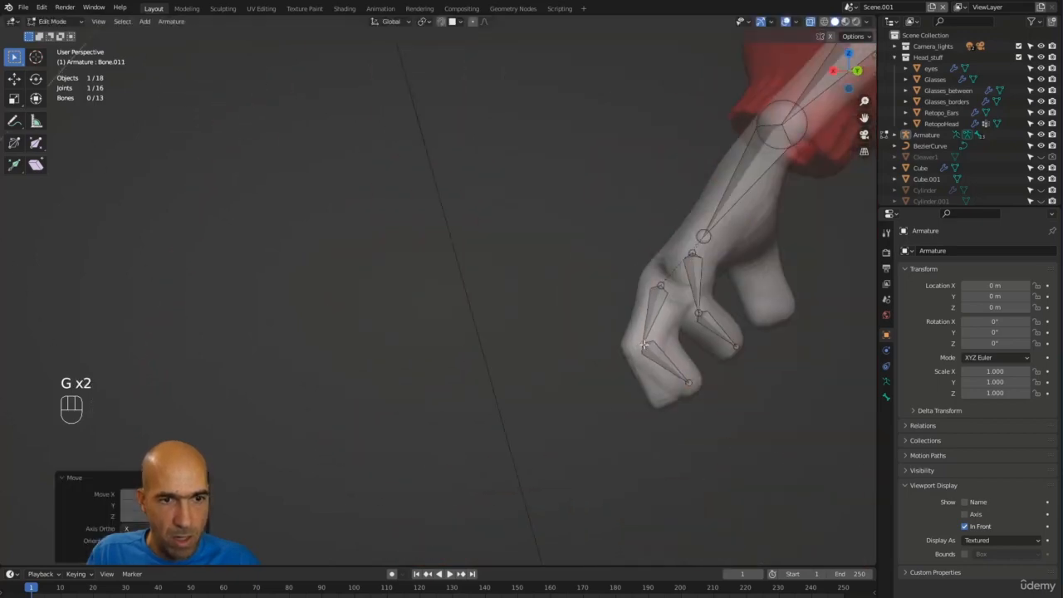
left_click_drag(675, 363, 679, 258, "alt")
key("g")
left_click(700, 286)
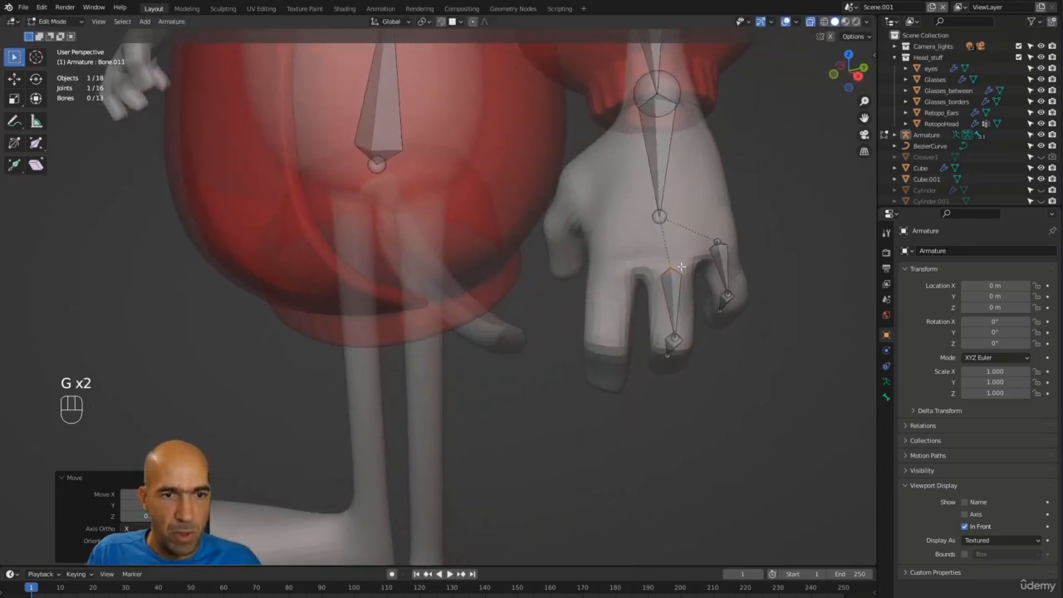
Duplicate the two middle-finger bones into the index finger and rotate the copy to follow that finger's direction.
left_click_drag(688, 348, 693, 326, "alt")
left_click(675, 307)
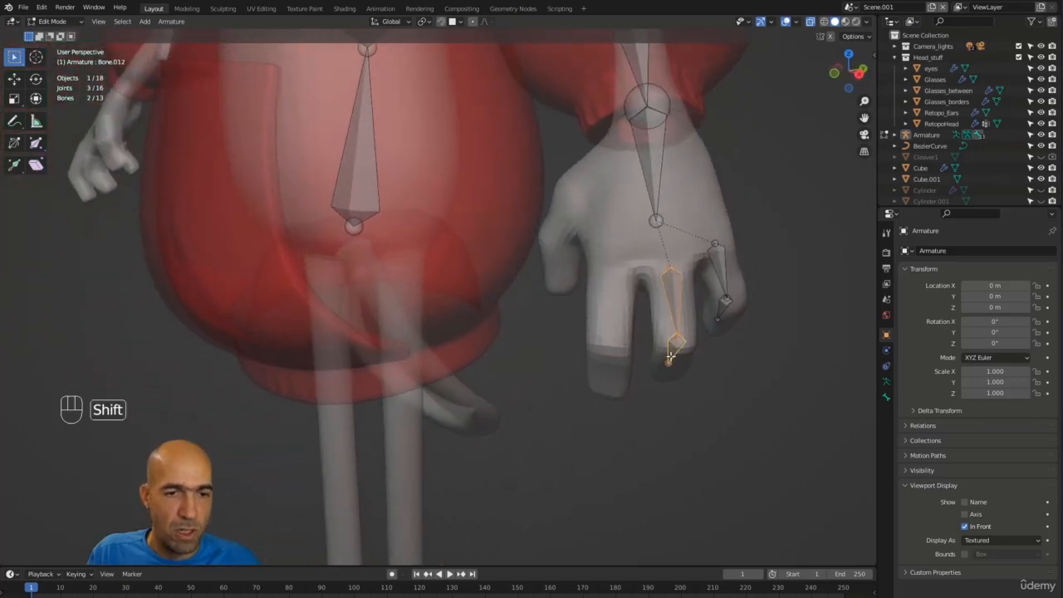
key("shift+d")
left_click(653, 361)
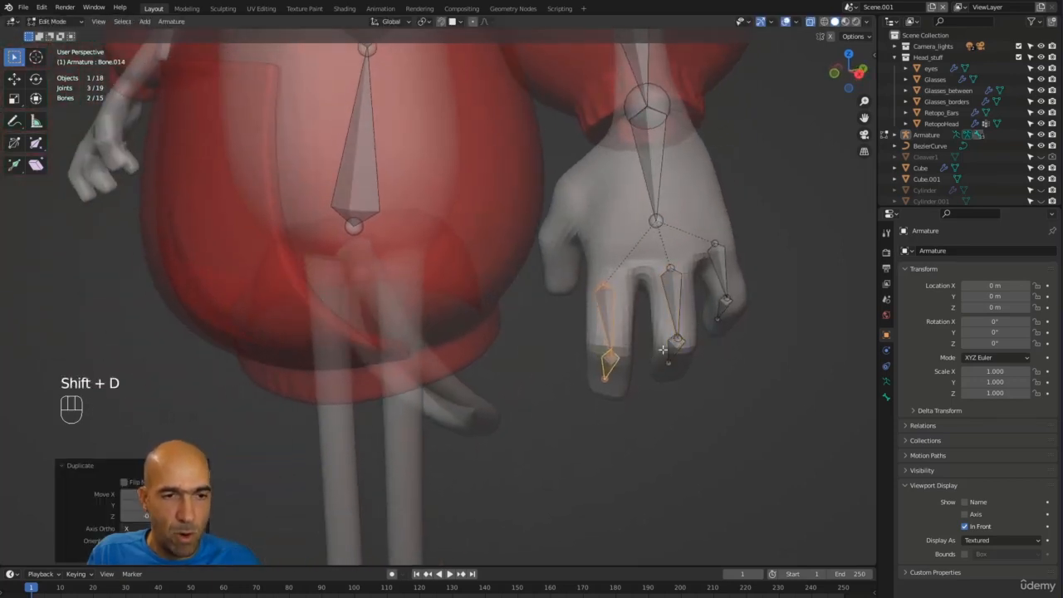
left_click_drag(653, 362, 606, 409, "alt")
key("r")
left_click(653, 354)
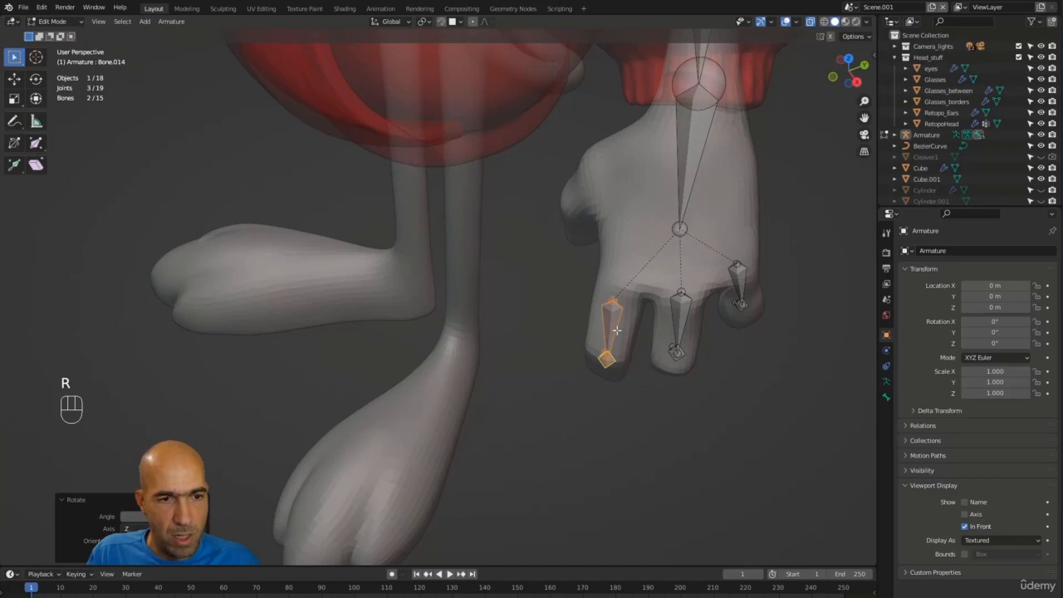
Move the index finger's base joint to the knuckle and its middle joint to the finger's bend.
left_click(611, 304)
key("g")
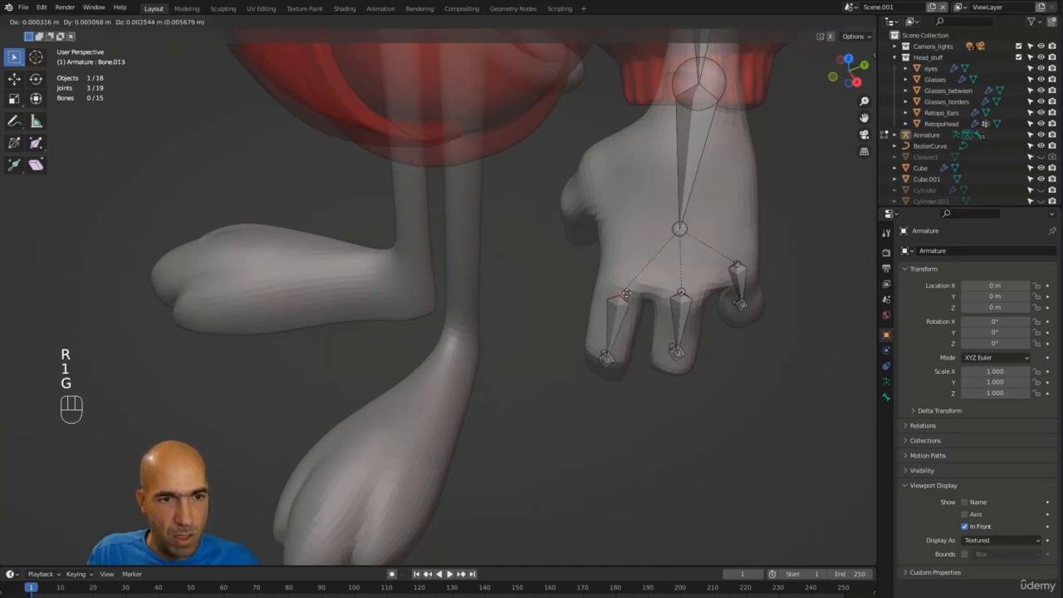
left_click(623, 301)
left_click_drag(623, 301, 676, 288, "alt")
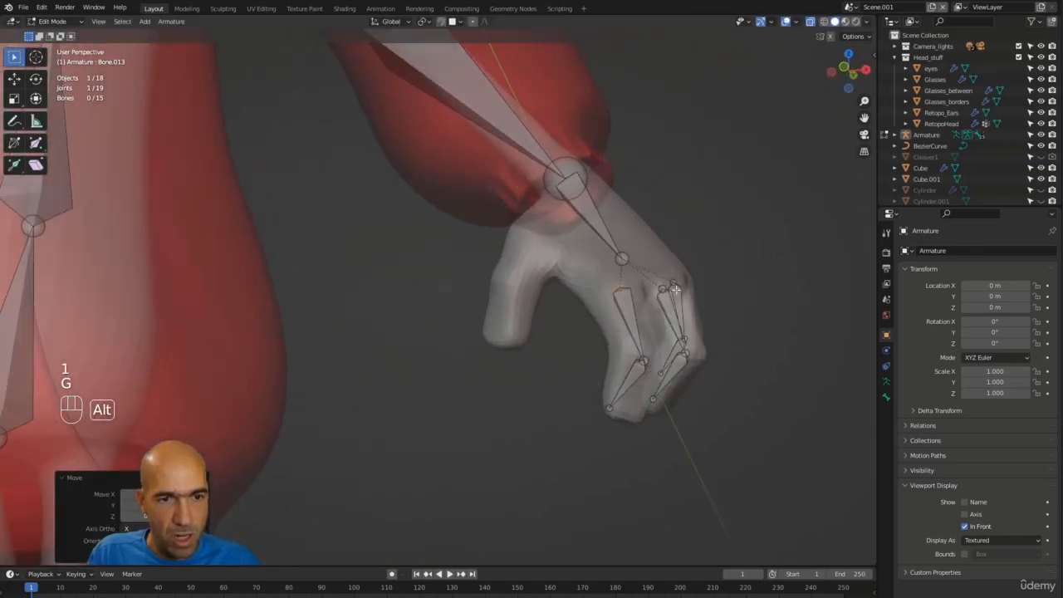
left_click(643, 362)
middle_click_drag(643, 362, 1, 395, "alt")
key("g")
left_click(611, 364)
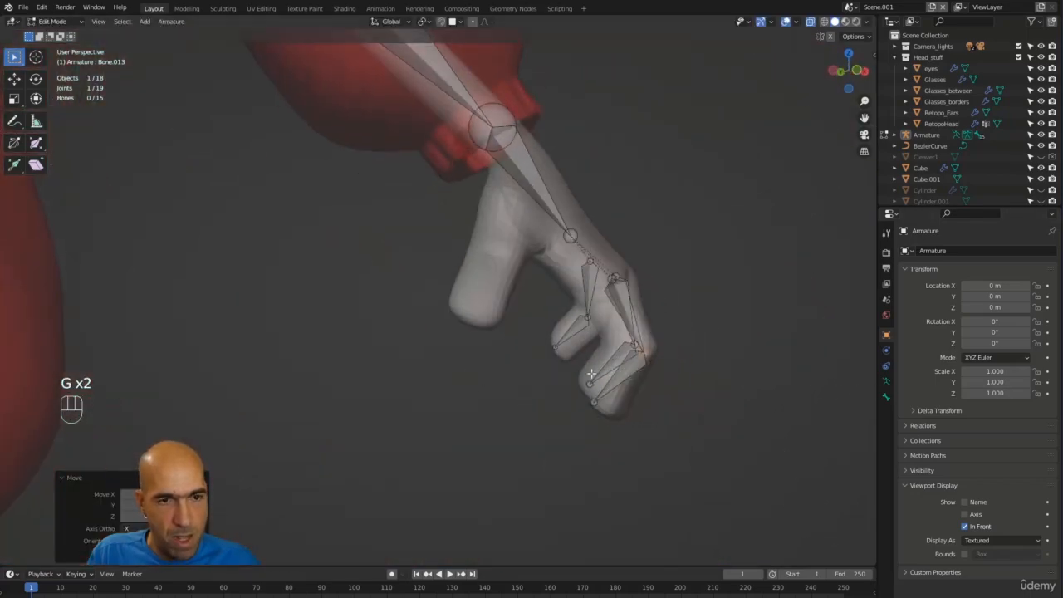
Adjust the index finger's tip joint from several angles so it sits inside the fingertip.
key("g")
left_click(625, 373)
left_click_drag(625, 373, 801, 310, "alt")
left_click(636, 363)
left_click_drag(659, 372, 334, 427, "alt")
key("g")
left_click(657, 371)
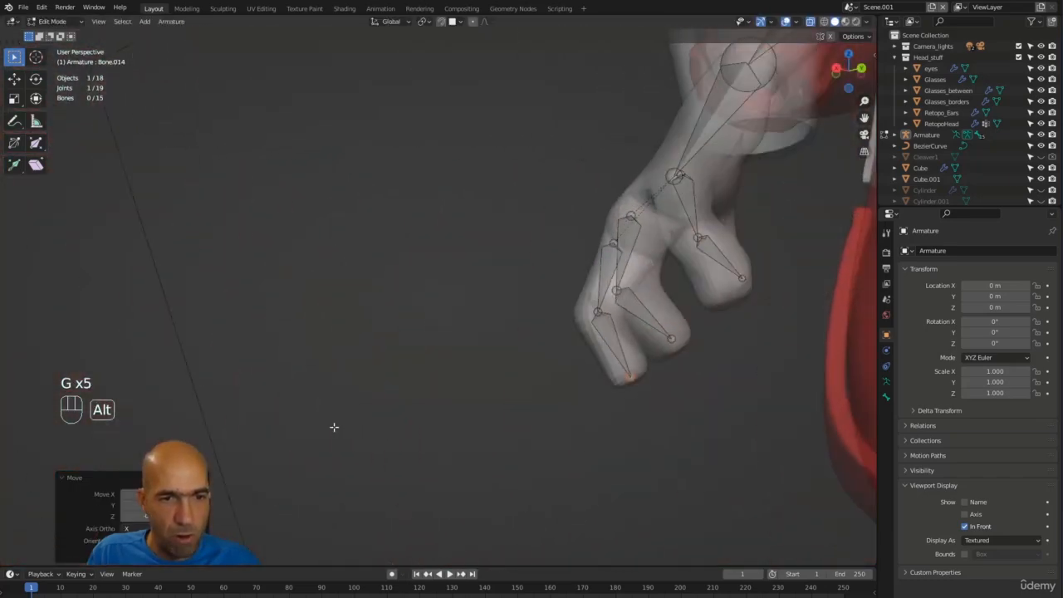
key("g")
left_click(603, 463)
left_click_drag(603, 463, 676, 442, "alt")
Duplicate the two index-finger bones next to the thumb and rotate the copy toward the thumb's direction.
left_click_drag(594, 353, 679, 349, "alt")
left_click(636, 345)
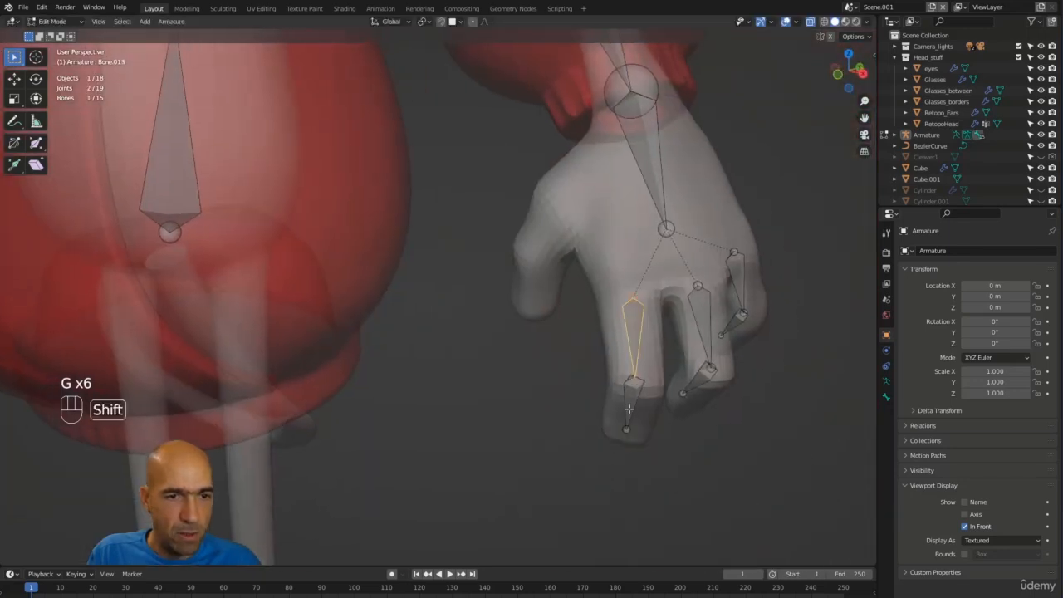
key("shift+d")
left_click(581, 332)
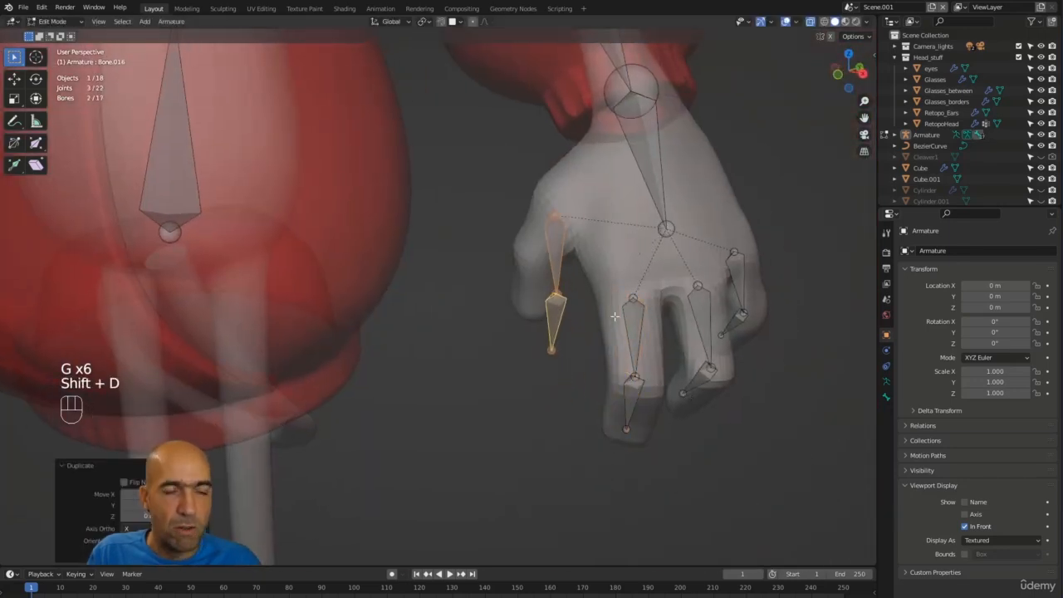
left_click_drag(582, 332, 584, 418, "alt")
key("r")
left_click(444, 382)
Move the duplicated bones over the thumb and check their depth from other angles.
left_click_drag(444, 382, 557, 375, "alt")
key("g")
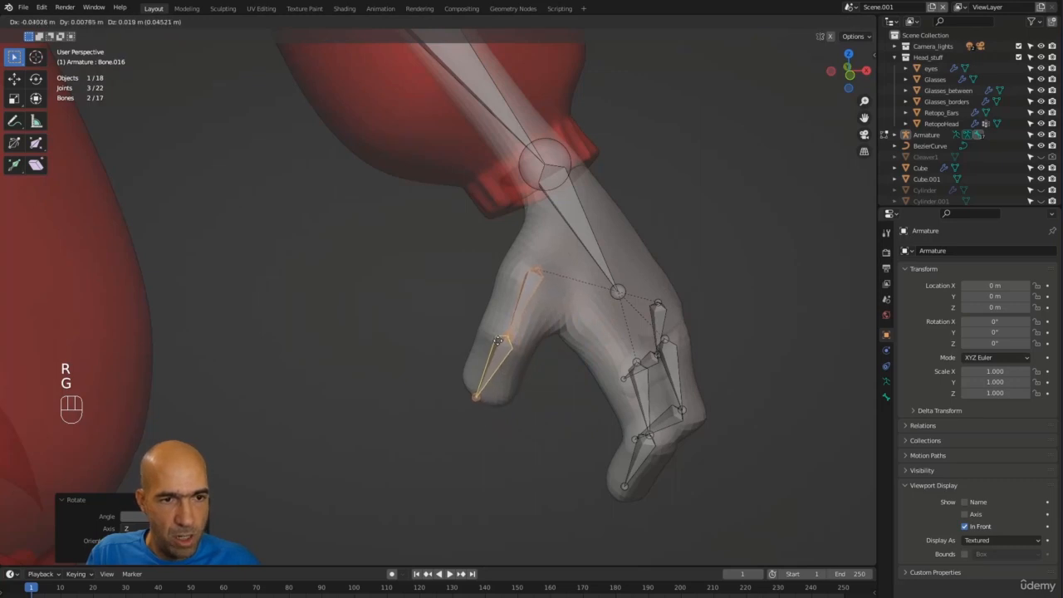
left_click(486, 342)
left_click_drag(486, 343, 599, 383, "alt")
middle_click_drag(600, 383, 662, 387, "alt")
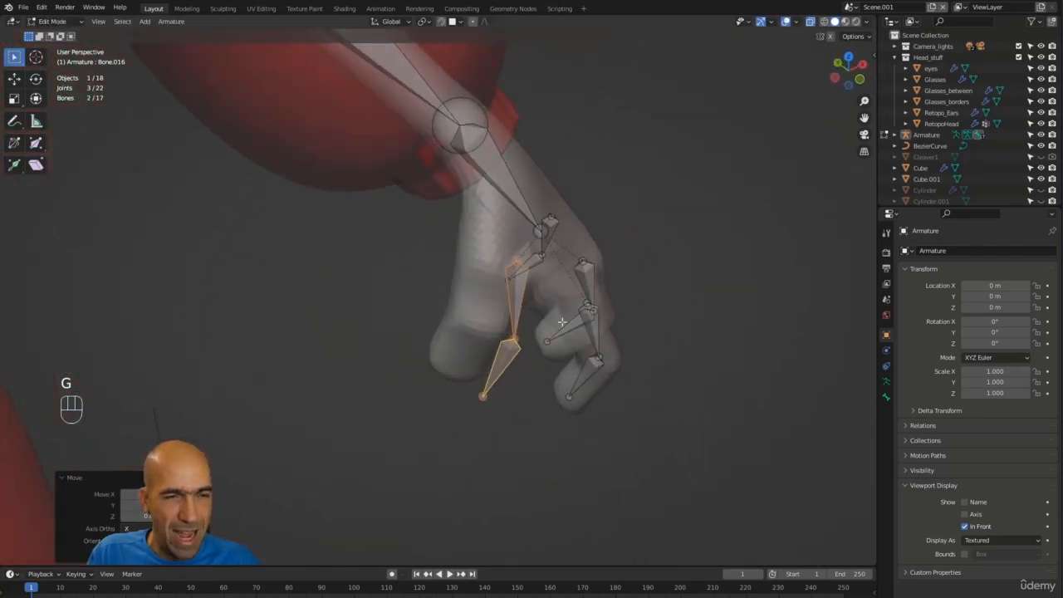
middle_click_drag(563, 323, 527, 241)
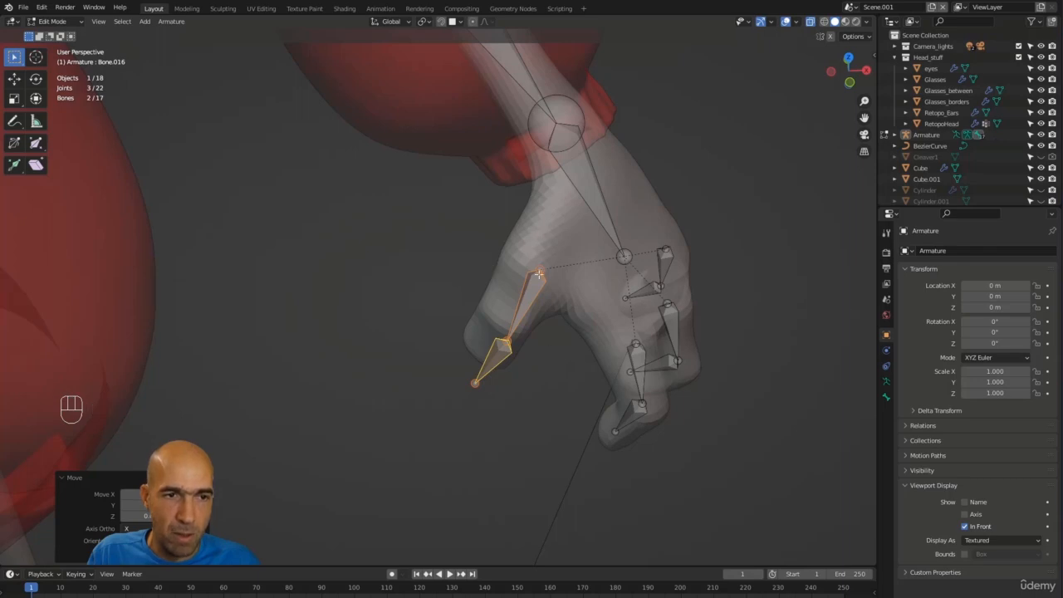
Rotate the two thumb bones to align with the thumb and move them inside its mesh from several angles.
left_click_drag(545, 224, 632, 279, "alt")
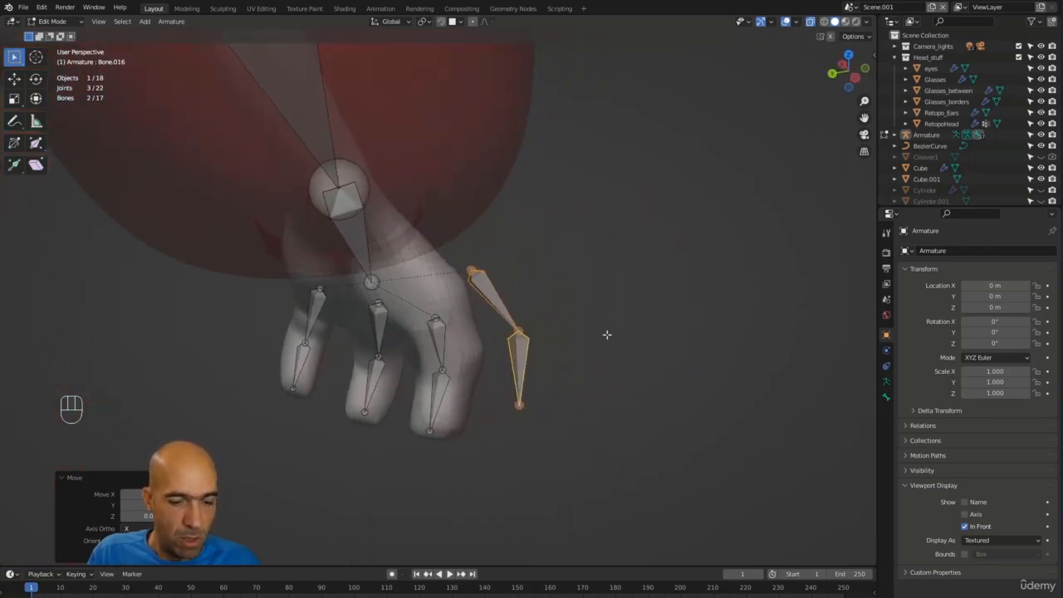
key("r")
left_click(570, 372)
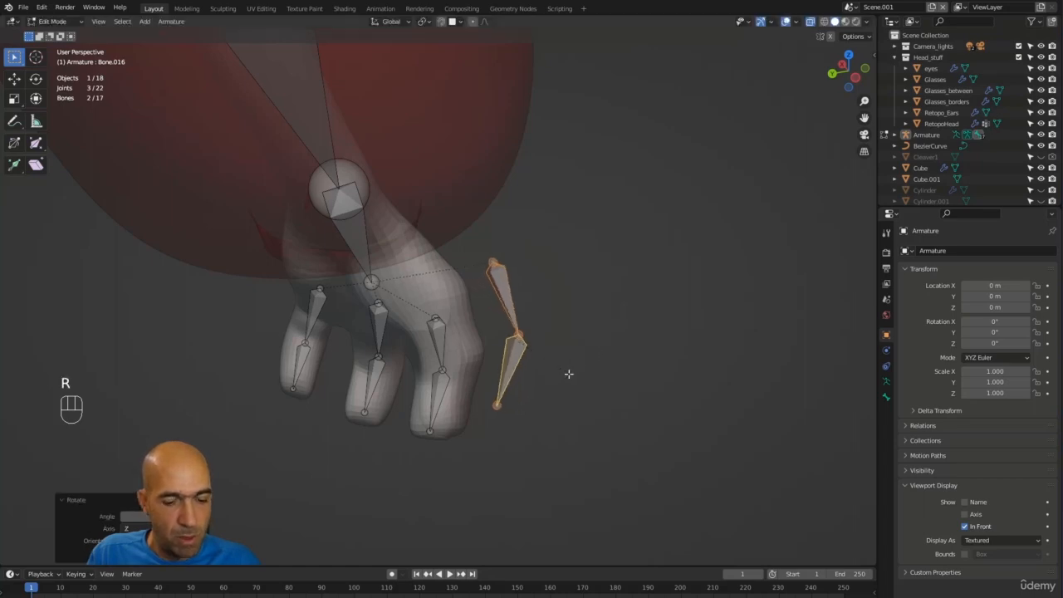
key("g")
left_click(505, 395)
left_click_drag(507, 392, 455, 315, "alt")
key("g")
left_click(449, 366)
key("g")
left_click(410, 311)
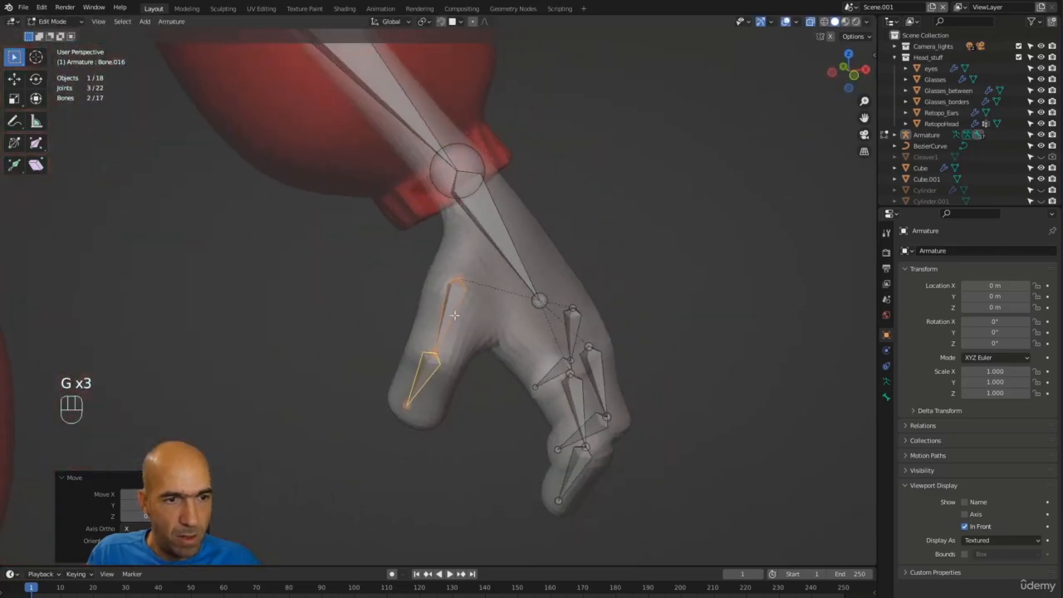
Subdivide the thumb's first bone into two bones.
left_click(451, 297)
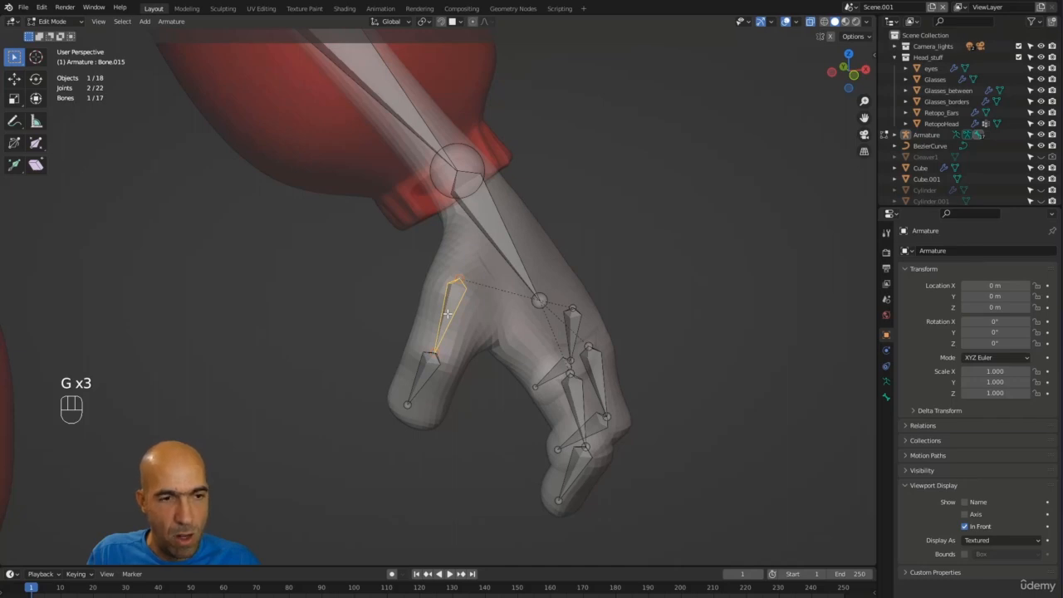
right_click(447, 313)
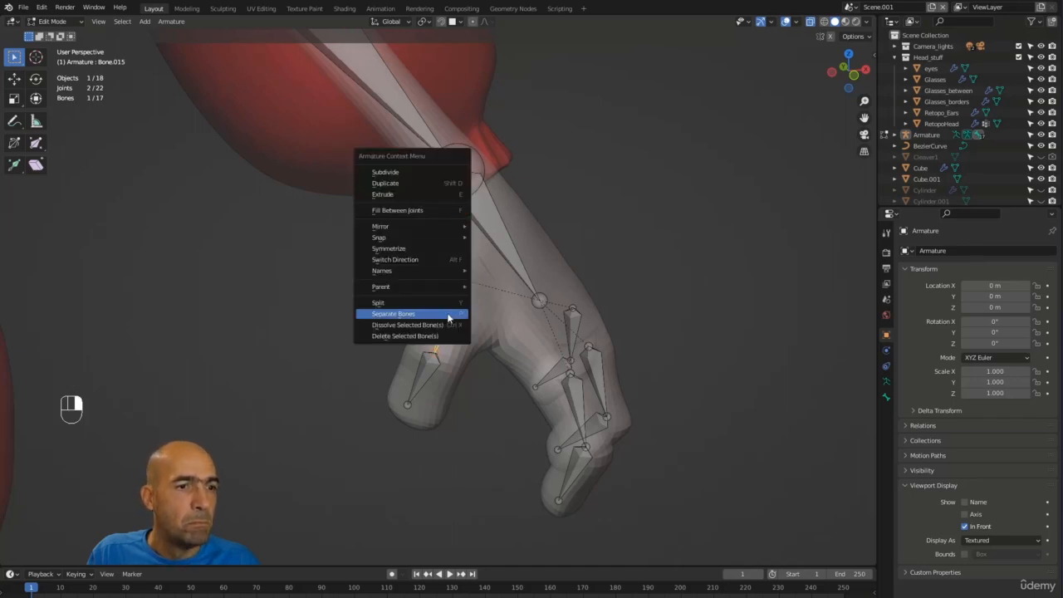
left_click(414, 173)
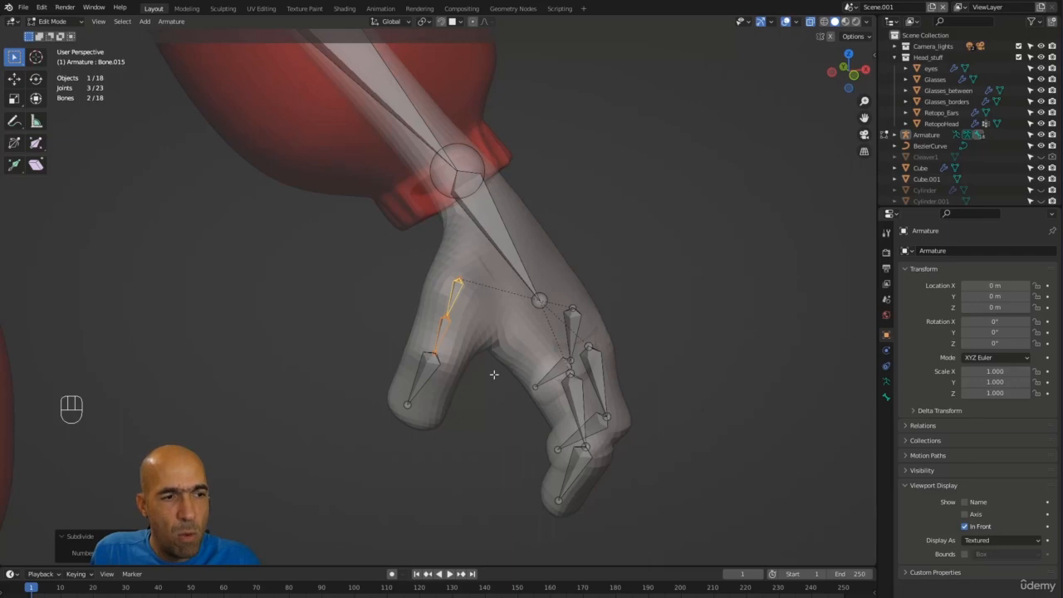
left_click(363, 515)
Move the thumb chain's base joint up into the palm close to the wrist.
left_click(454, 296)
left_click_drag(465, 296, 468, 252, "alt")
left_click(460, 278)
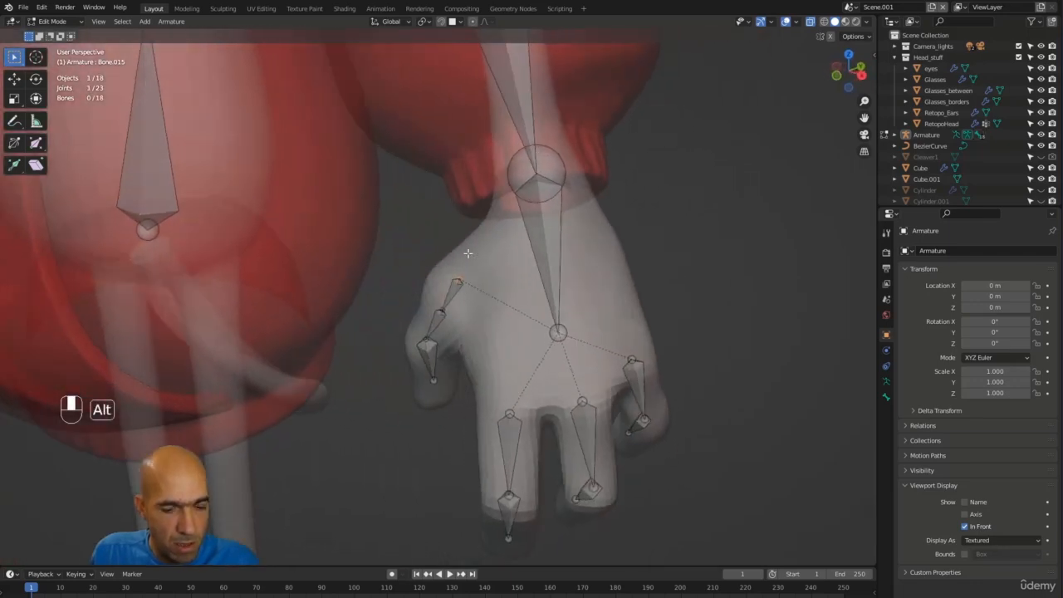
key("g")
left_click(527, 194)
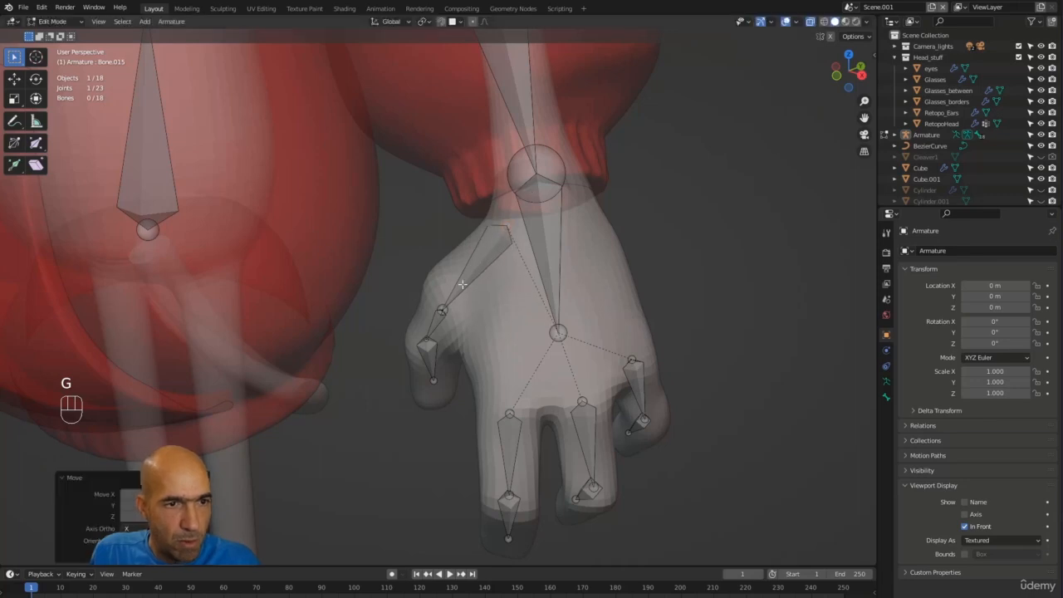
Move the thumb's first knuckle joint inside the mesh, adjusting its placement from the front and side.
key("g")
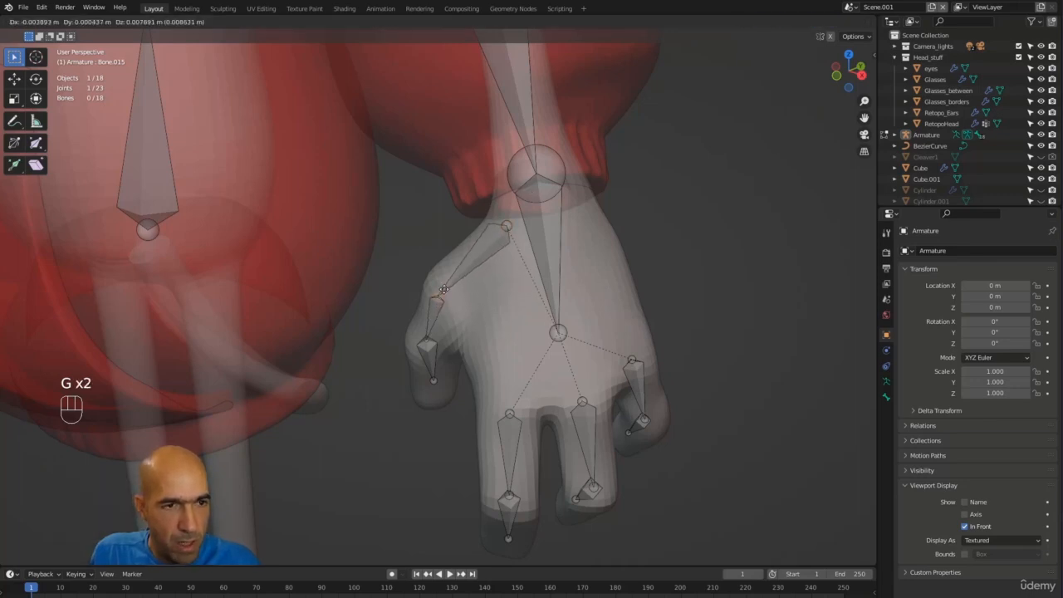
left_click(448, 302)
left_click_drag(449, 302, 535, 282, "alt")
key("g")
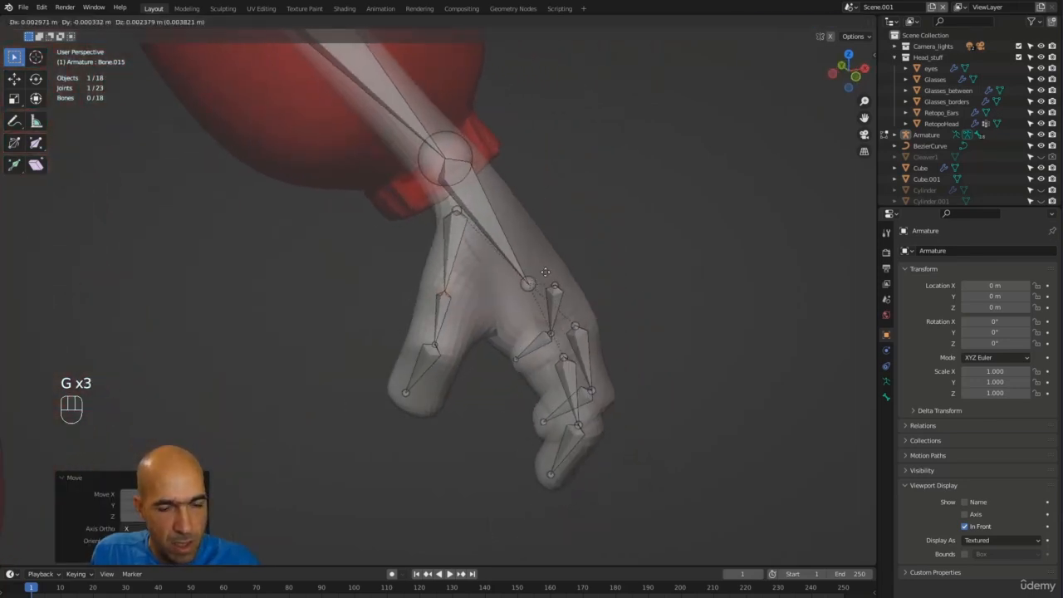
left_click(551, 273)
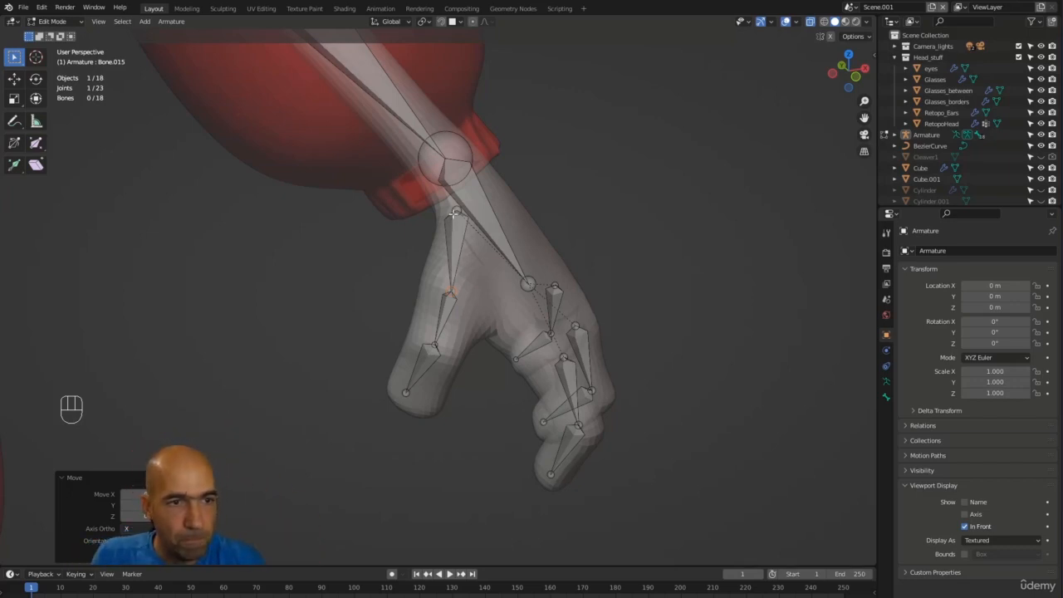
Reposition the thumb chain's base joint near the wrist so it sits inside the palm.
left_click(477, 205)
middle_click_drag(480, 205, 503, 232, "alt")
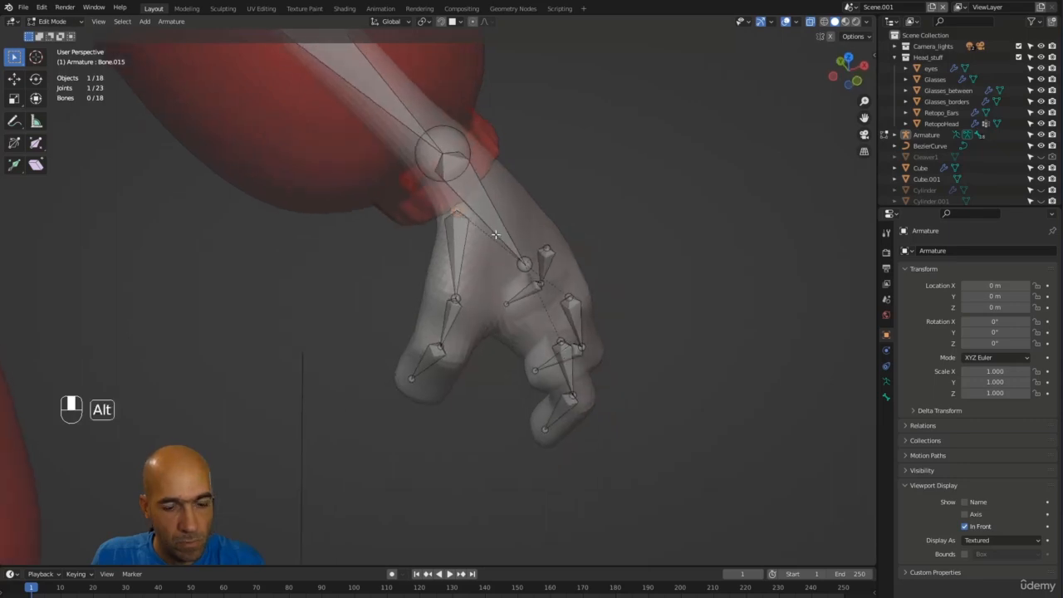
key("g")
left_click(508, 245)
Move the thumb's two middle joints to follow the centre line of the thumb.
left_click(457, 296)
middle_click_drag(485, 287, 463, 371)
key("g")
left_click(582, 265)
left_click(428, 355)
key("g")
left_click(461, 373)
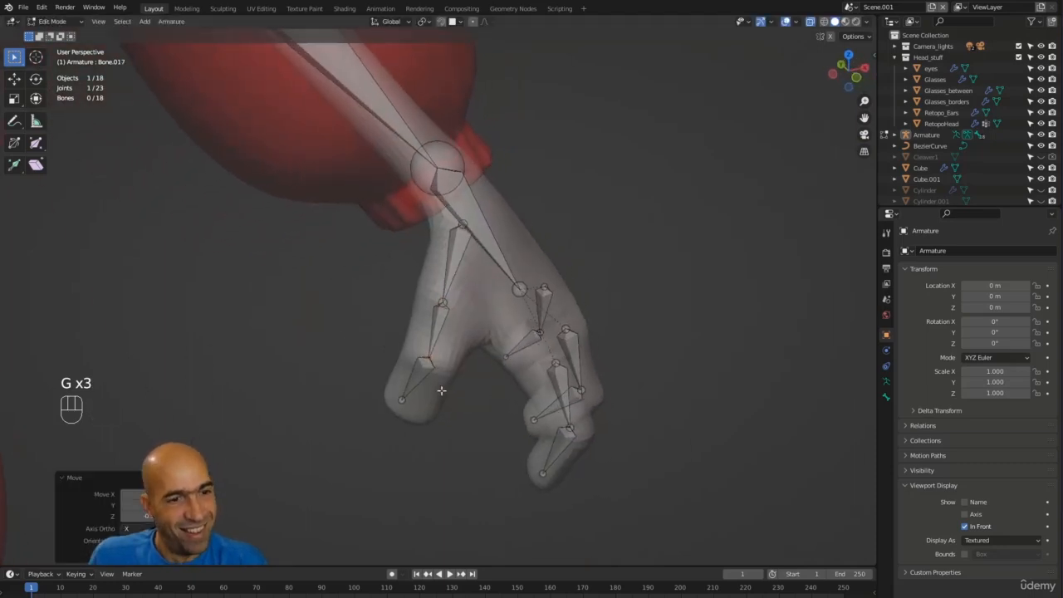
Move the thumb's tip joint closer to the end of the thumb and centre it from a second angle.
left_click(406, 400)
key("g")
left_click(421, 412)
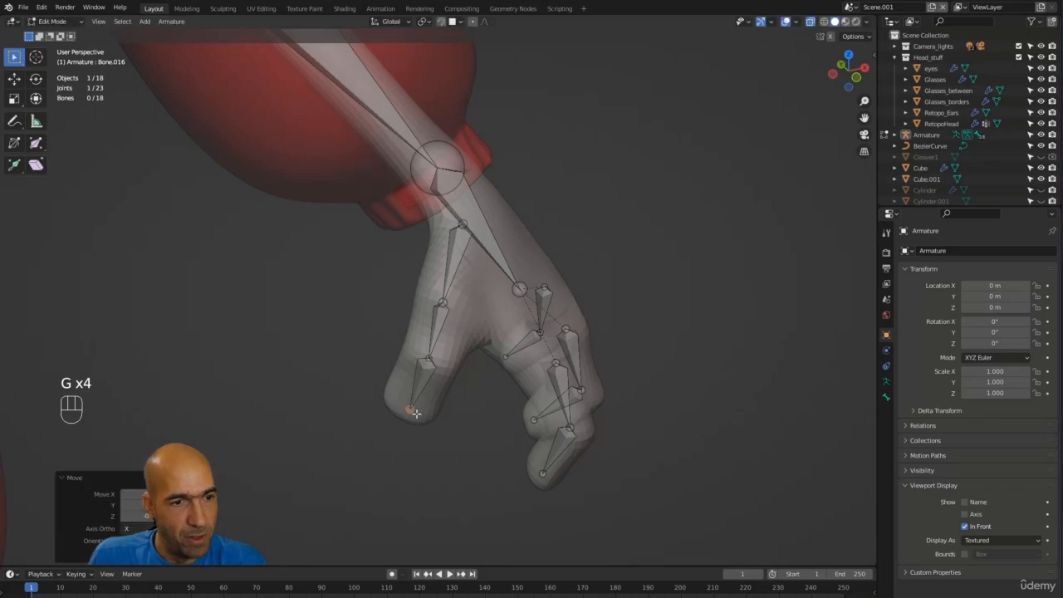
middle_click_drag(420, 412, 555, 420, "alt")
key("g")
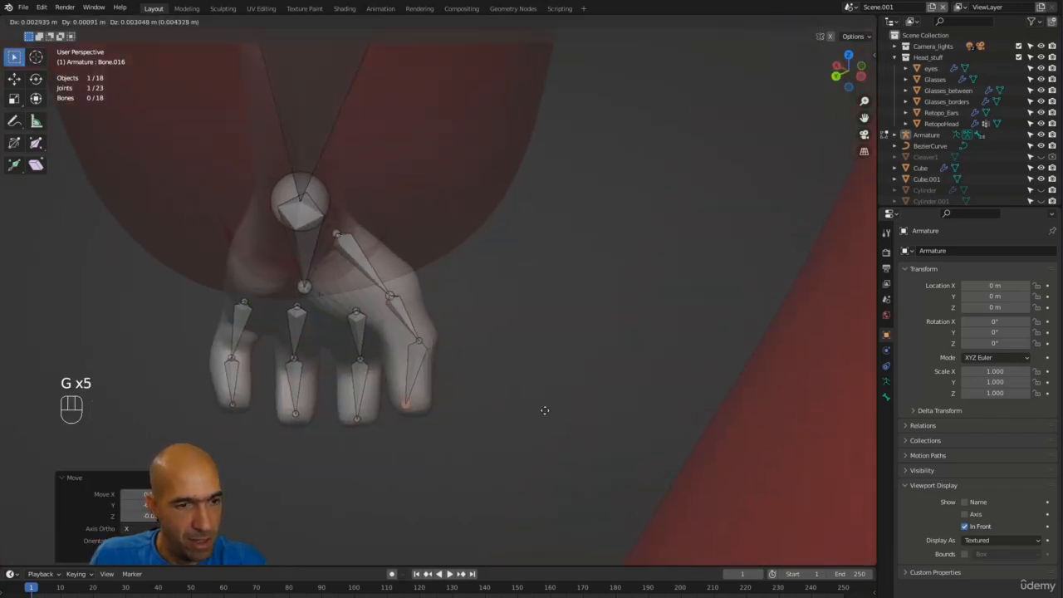
left_click(542, 410)
Adjust the thumb's last knuckle joint and check its tip joint from the side.
left_click(426, 340)
key("g")
left_click(428, 338)
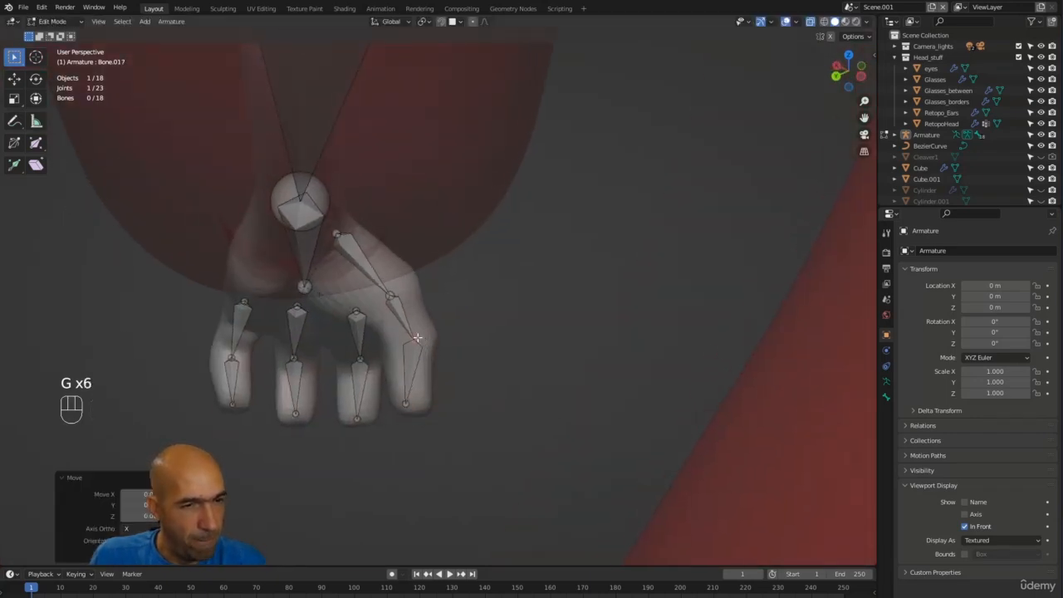
middle_click_drag(483, 332, 467, 362, "alt")
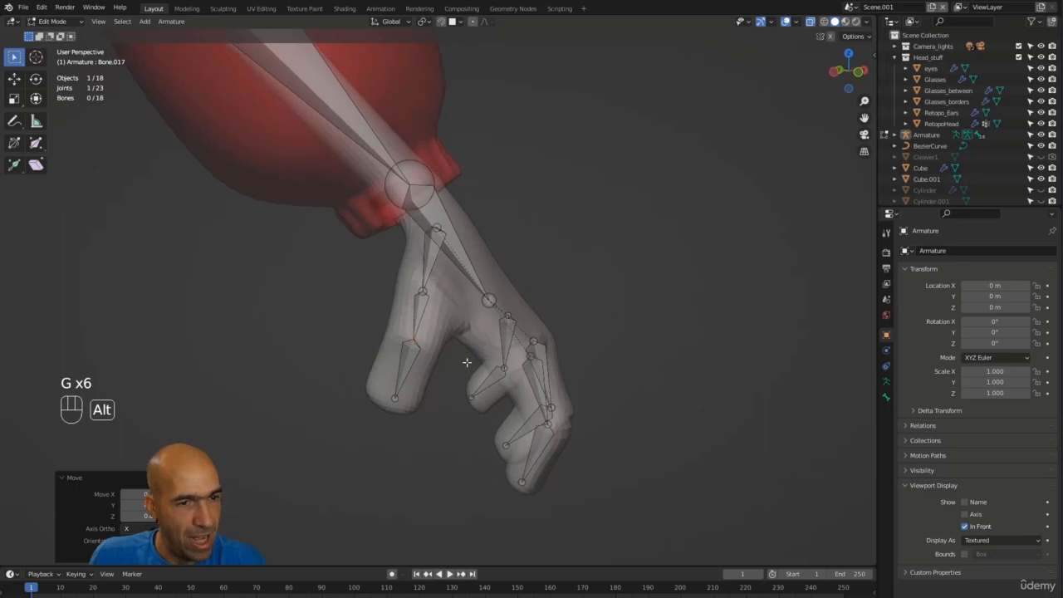
left_click(397, 398)
key("g")
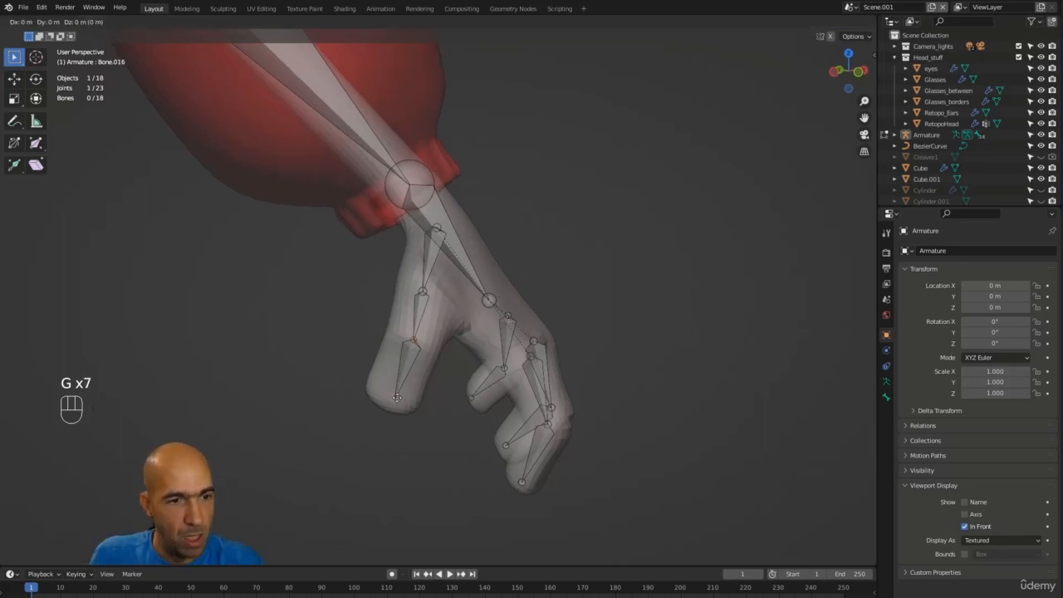
left_click(393, 398)
Fine-tune the placement of the thumb joints inside the mesh from further angles.
middle_click_drag(393, 398, 588, 366, "alt")
key("g")
left_click(465, 256)
key("g")
key("g")
left_click(607, 265)
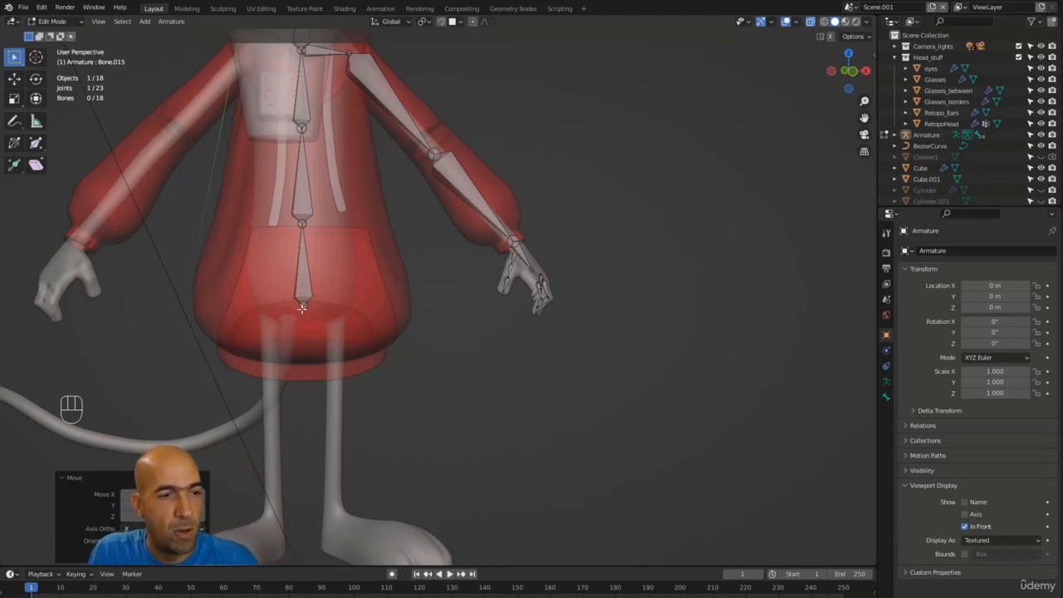
Extrude a short hip bone from the base of the spine sideways to the top of the left leg.
left_click_drag(302, 308, 349, 314, "alt")
key("e")
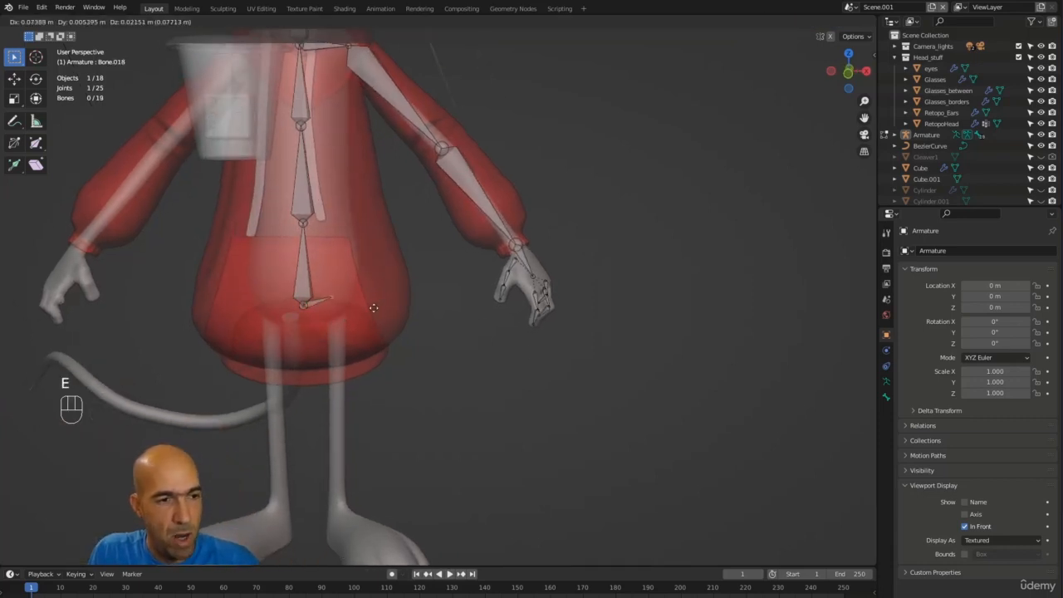
left_click(383, 318)
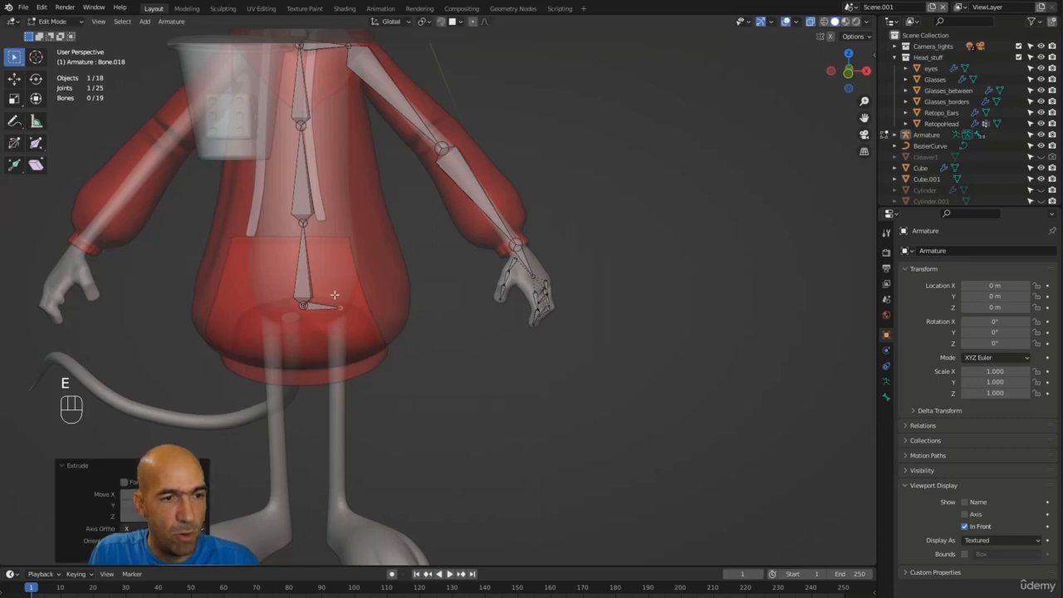
Extrude a thigh bone from the left hip down to the knee and centre the knee joint inside the leg.
left_click_drag(334, 295, 365, 333, "alt")
key("e")
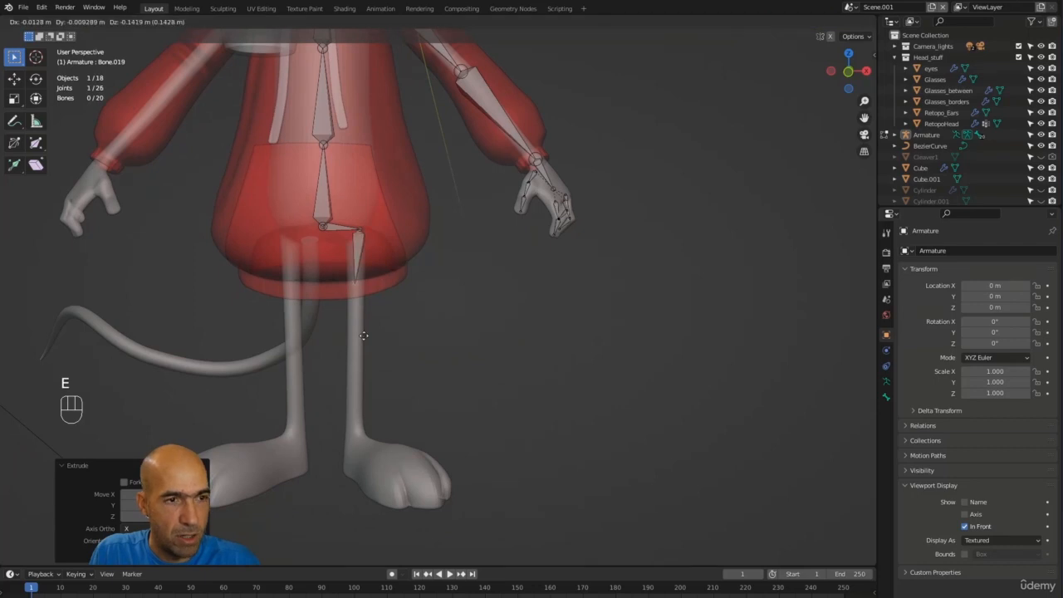
left_click(359, 391)
left_click_drag(359, 391, 397, 327, "alt")
key("g")
left_click(406, 404)
key("g")
key("g")
left_click(519, 370)
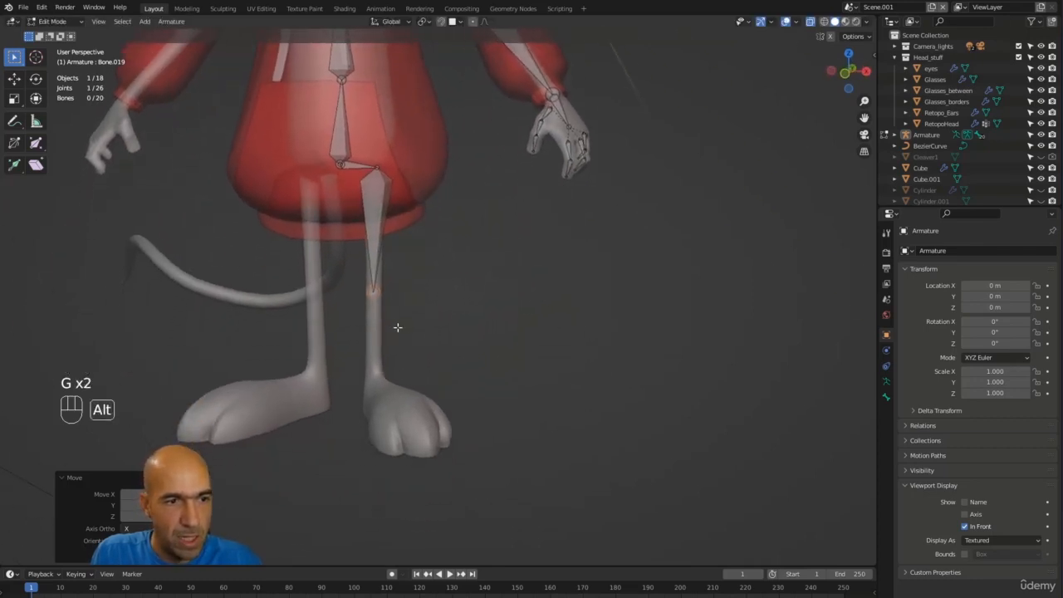
key("g")
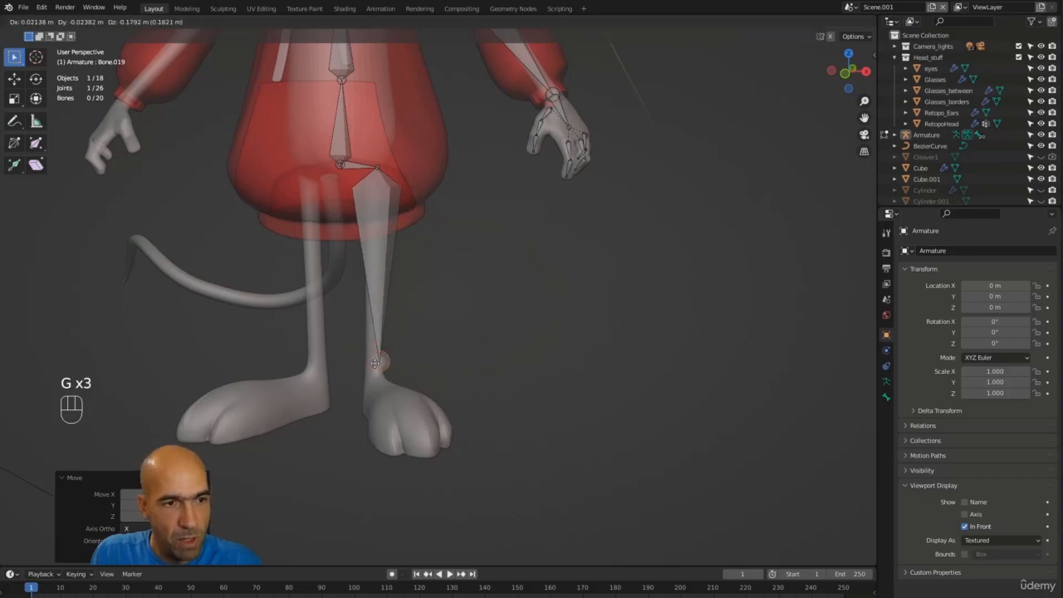
right_click(415, 309)
Extrude a shin bone from the knee to the left ankle and align the ankle joint from several angles.
left_click_drag(415, 309, 360, 313, "alt")
key("e")
left_click(378, 419)
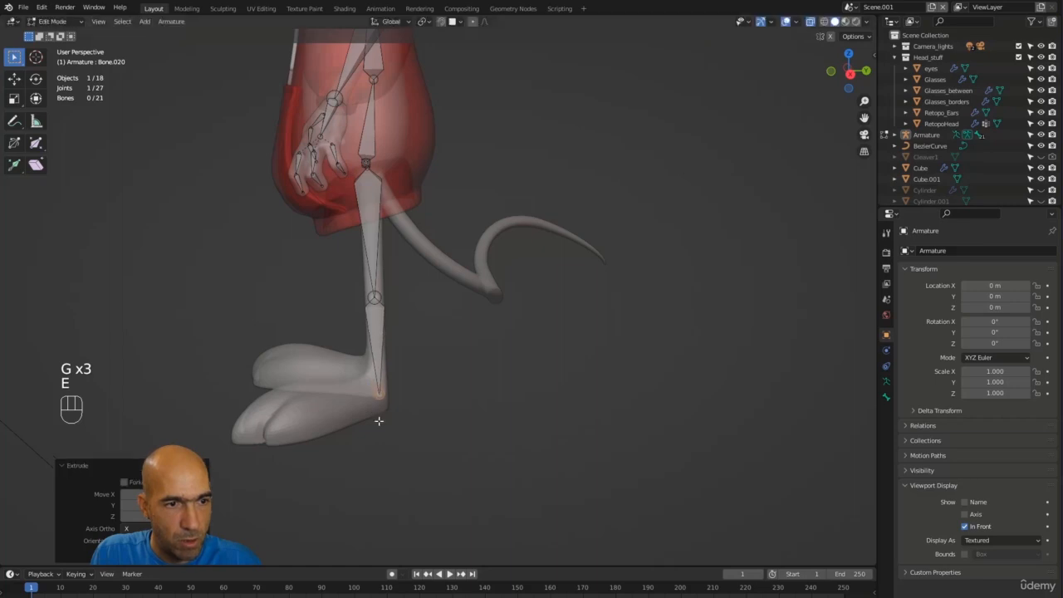
left_click_drag(380, 423, 518, 311, "alt")
key("g")
left_click(456, 423)
key("g")
left_click(412, 410)
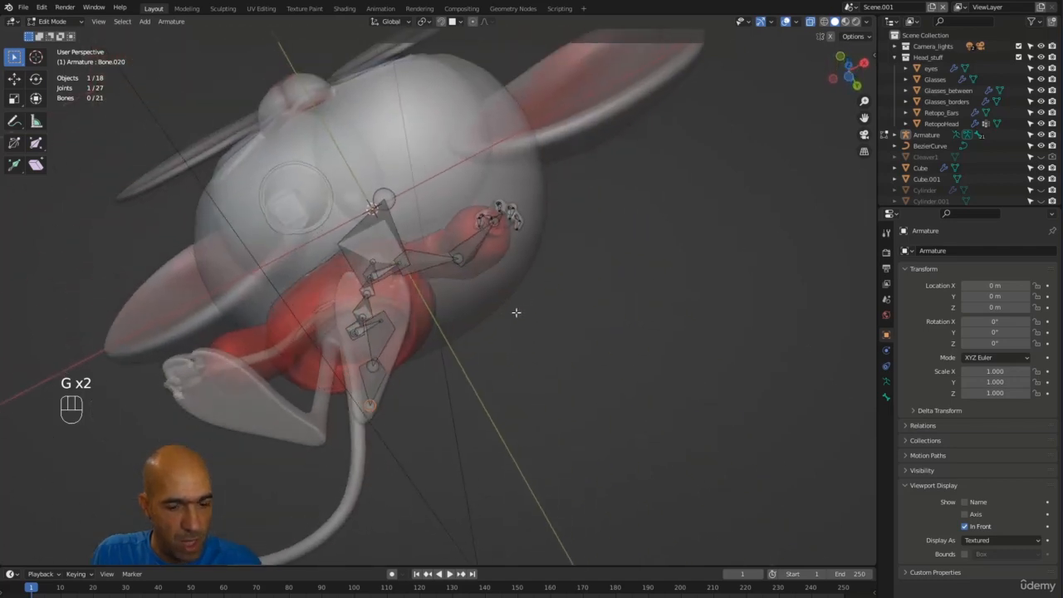
key("g")
left_click(507, 312)
Extrude a foot bone from the left ankle forward to the ball of the foot and position its end joint.
key("e")
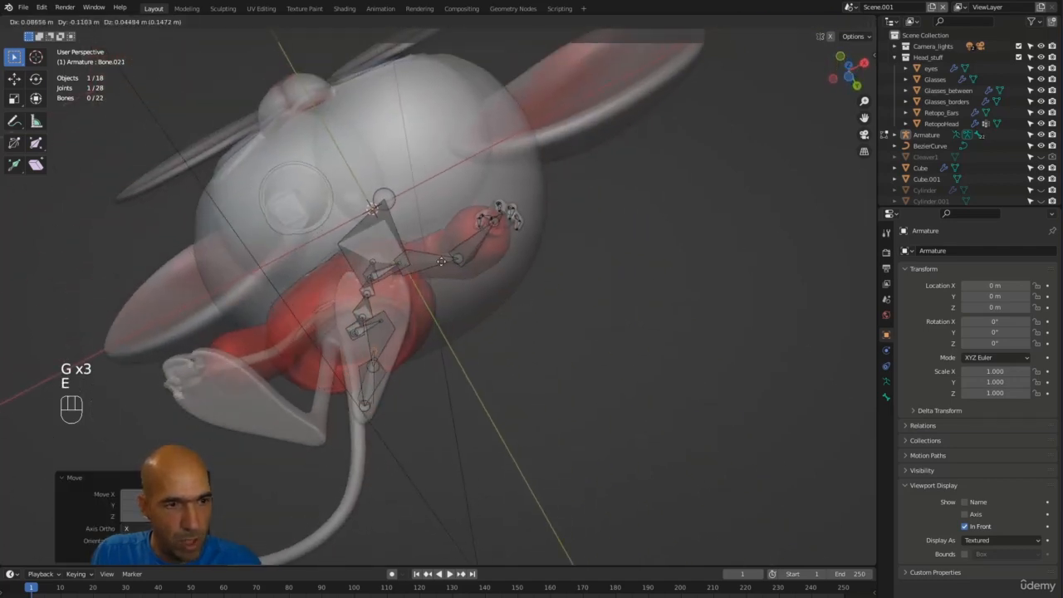
left_click(463, 264)
left_click_drag(463, 264, 596, 387, "alt")
key("g")
left_click(602, 424)
left_click_drag(602, 424, 418, 454, "alt")
key("g")
left_click(479, 442)
Extrude a toe bone from the ball of the left foot and place its end at the toe tip.
key("e")
left_click(308, 379)
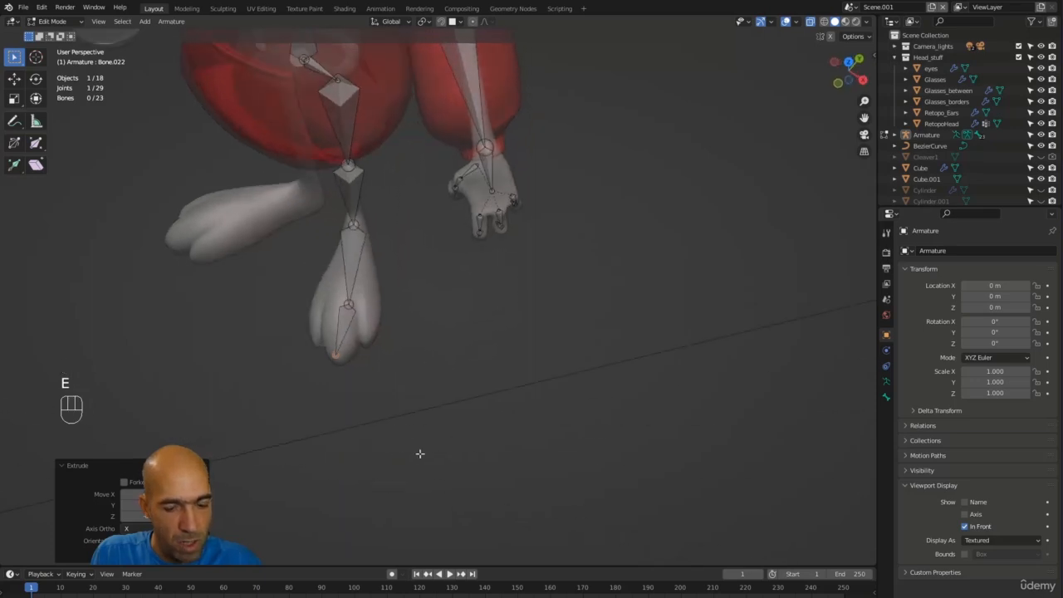
key("g")
left_click(424, 454)
Move the joint at the ball of the left foot to line up with the foot mesh from above and the side.
left_click(357, 303)
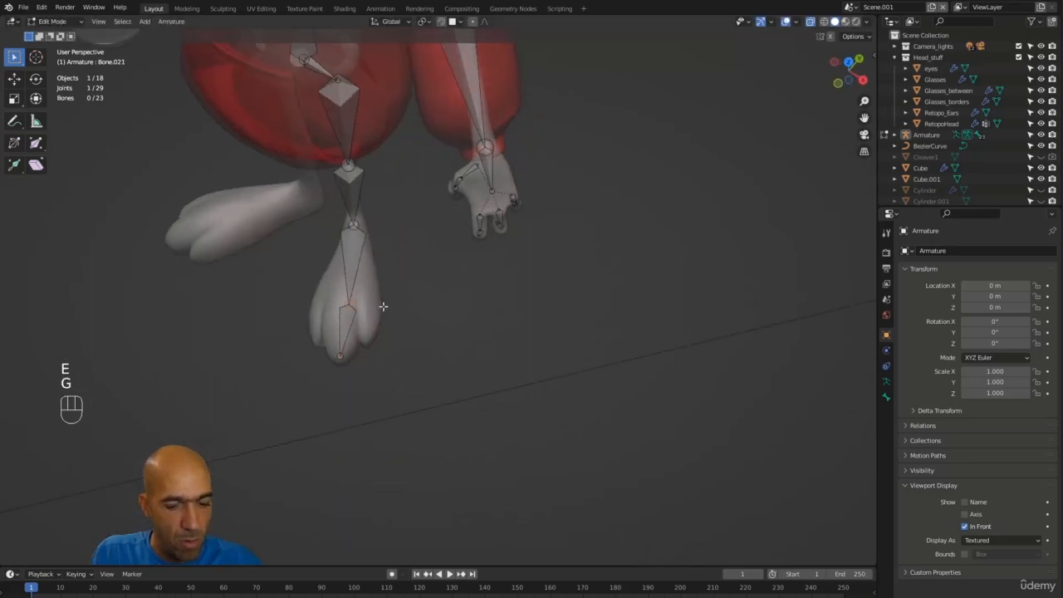
key("g")
left_click(381, 308)
left_click_drag(381, 308, 349, 296, "alt")
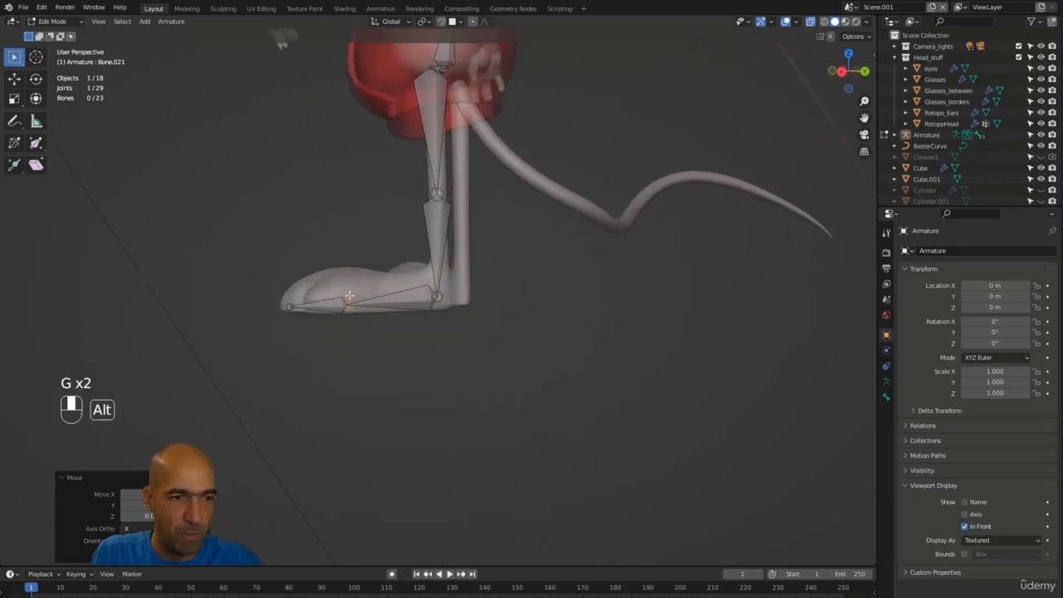
middle_click_drag(350, 296, 350, 300)
key("g")
left_click(354, 298)
Examine the whole armature against the character from the side and front, from head to feet.
middle_click_drag(453, 285, 497, 292)
middle_click_drag(497, 293, 490, 357, "ctrl")
middle_click_drag(486, 362, 502, 470, "shift")
middle_click_drag(532, 415, 661, 387)
middle_click_drag(656, 386, 695, 553, "shift")
middle_click_drag(639, 394, 622, 350)
middle_click_drag(622, 351, 631, 307, "shift")
middle_click_drag(632, 308, 633, 281, "shift")
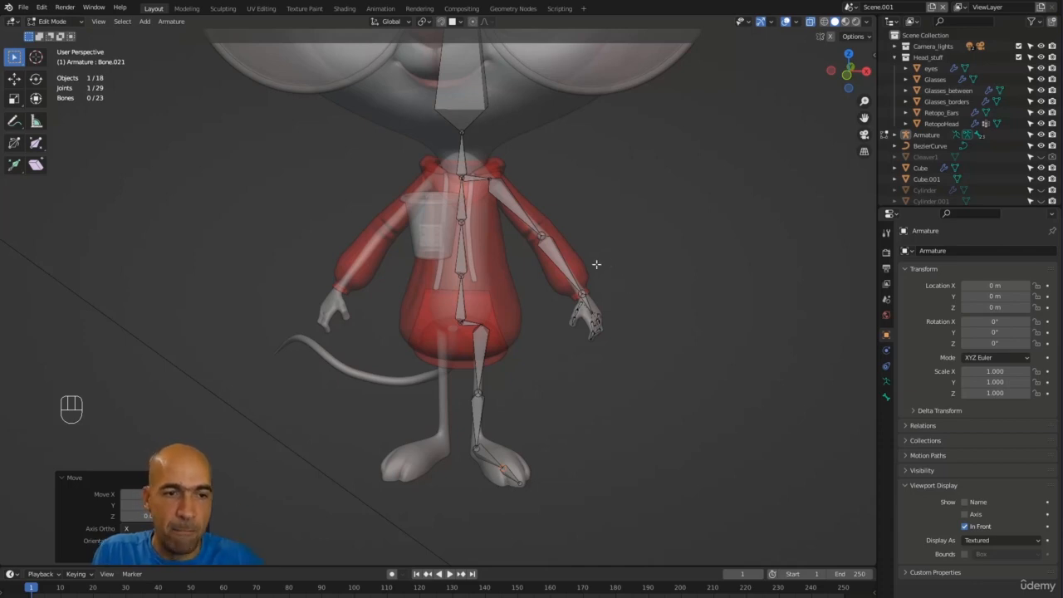
left_click_drag(615, 239, 619, 200, "alt")
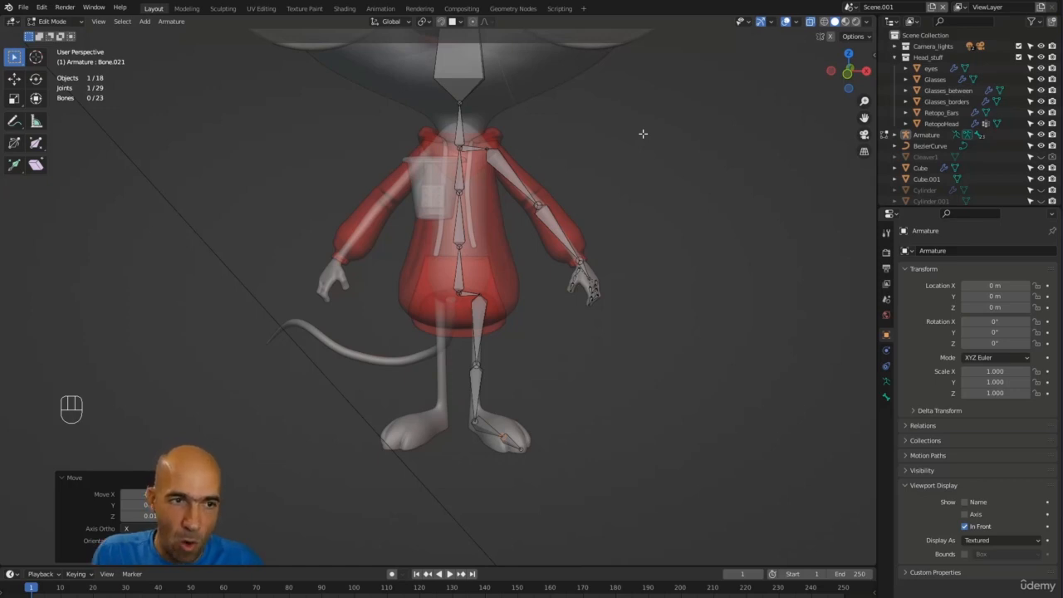
Try to symmetrize the left shoulder, arm, hand, hip, leg and foot bones to the other side.
left_click_drag(643, 134, 466, 463)
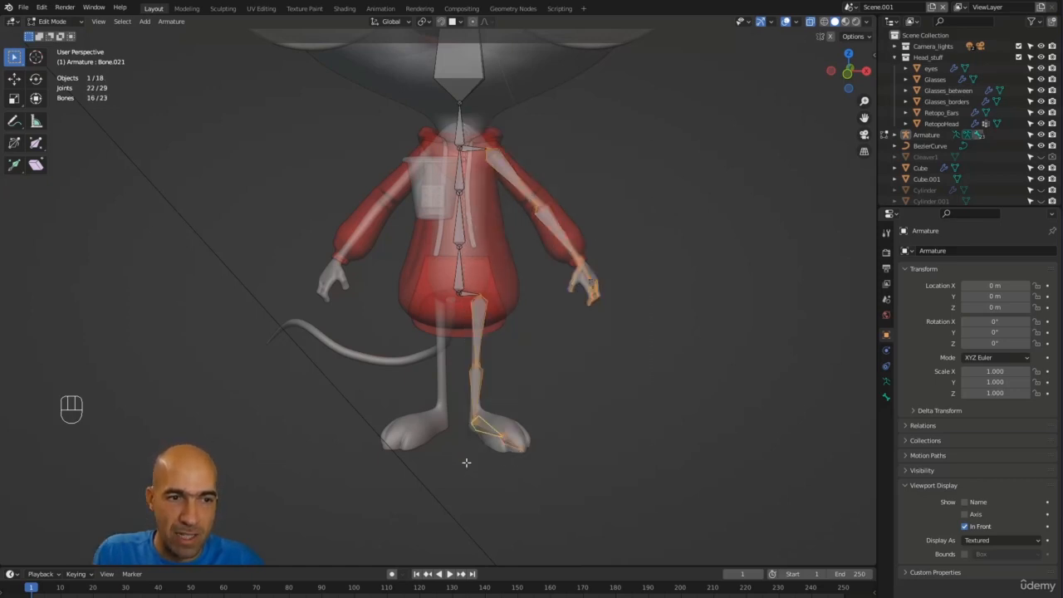
left_click(465, 297, "shift")
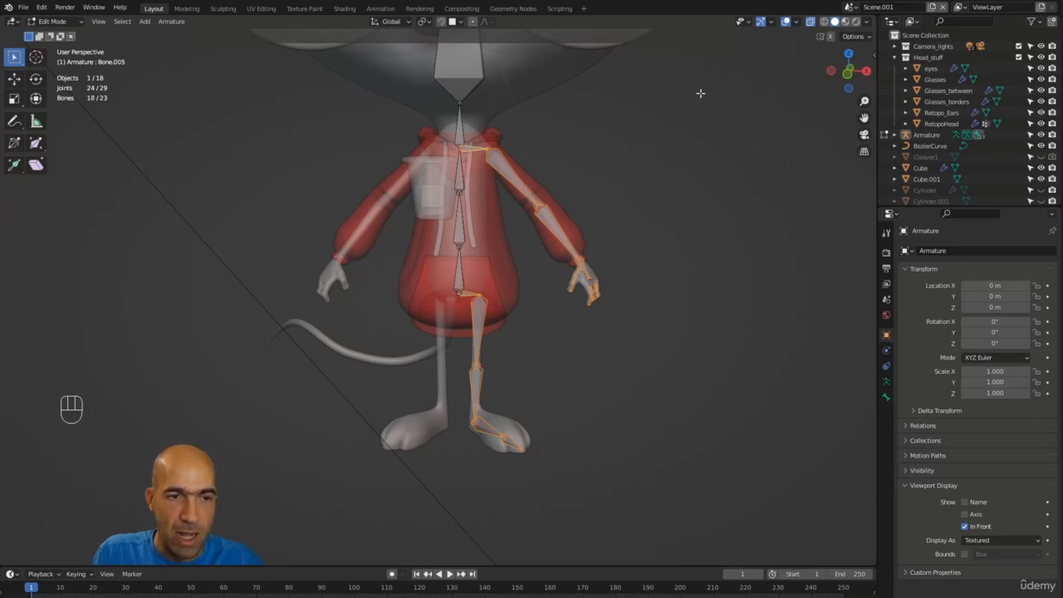
left_click_drag(706, 90, 468, 464)
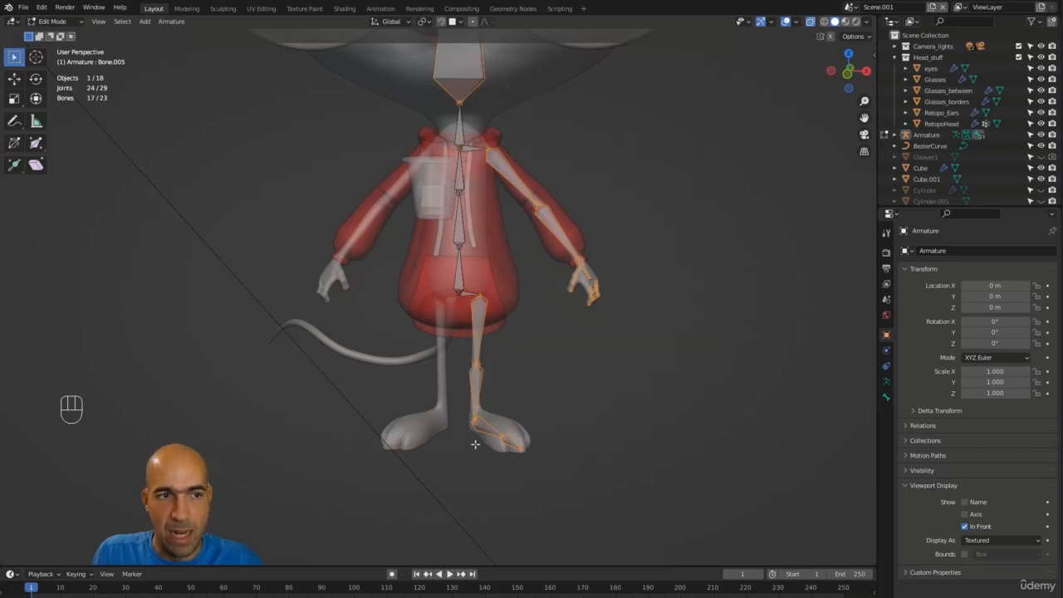
left_click(469, 99, "shift")
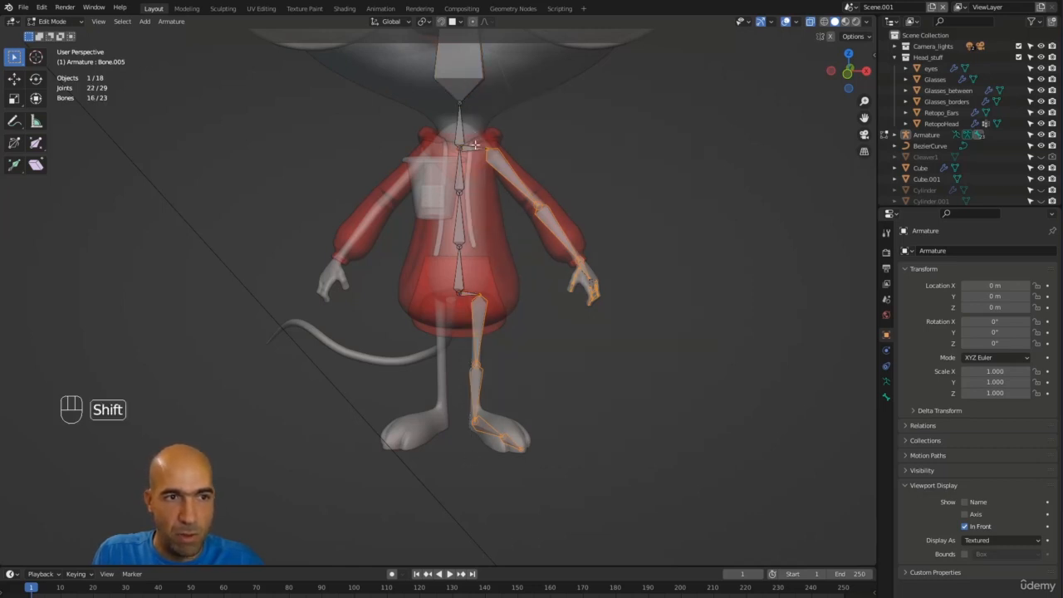
left_click(470, 295, "shift")
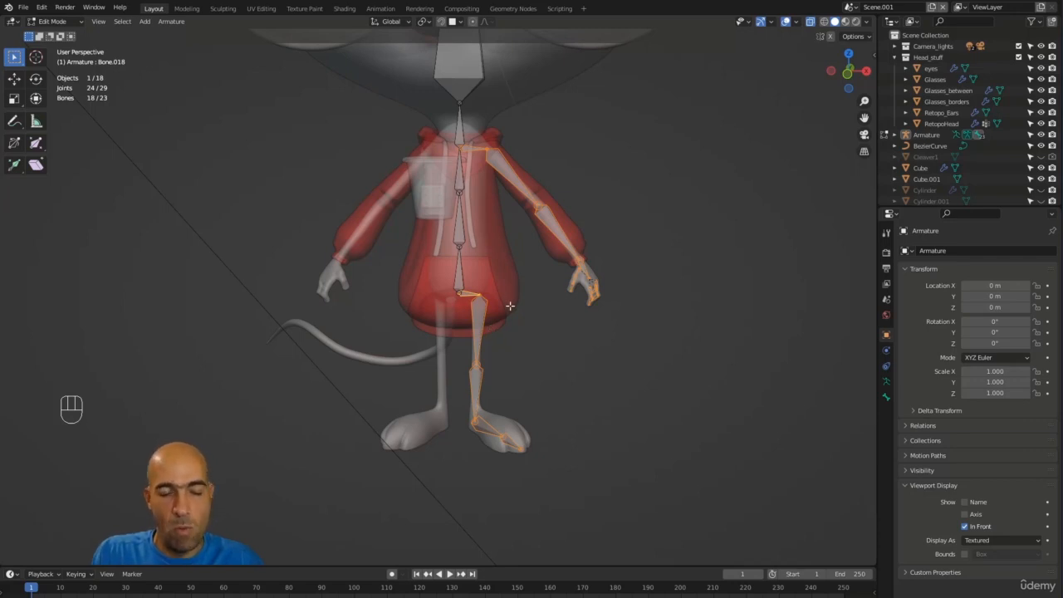
right_click(545, 230)
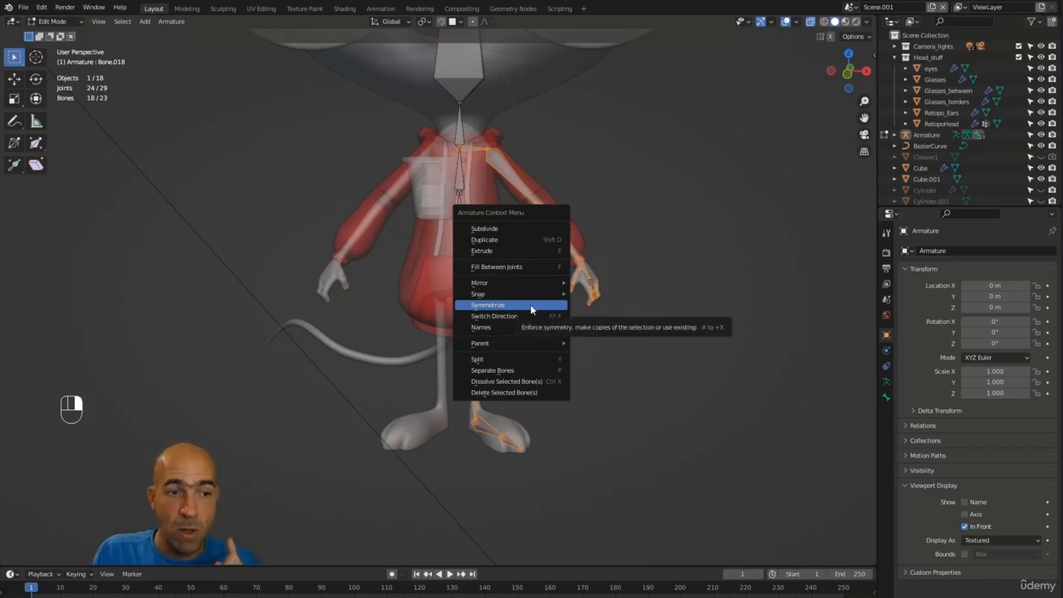
mouse_move(528, 330)
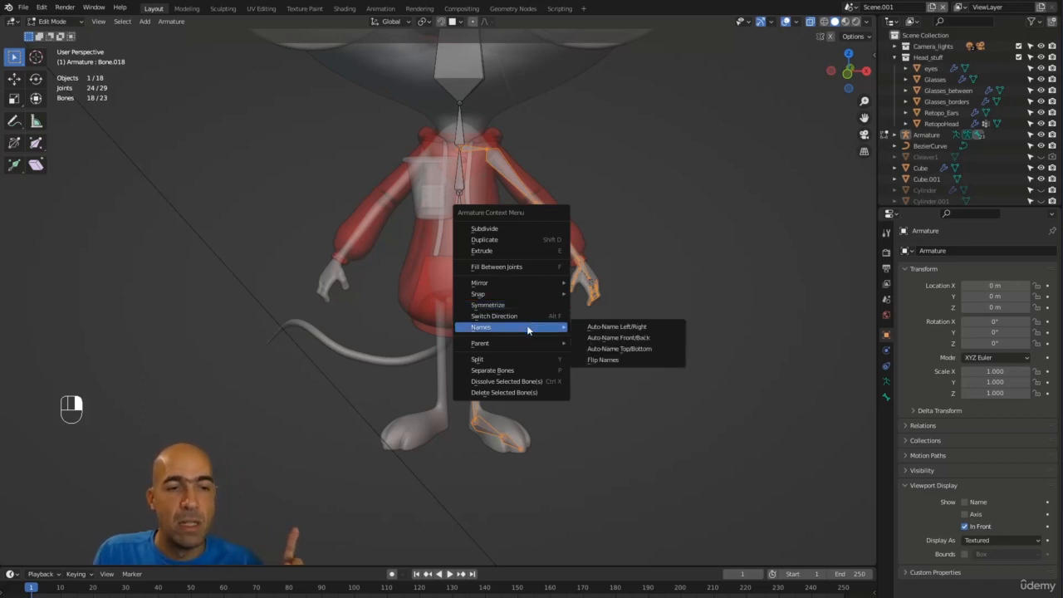
left_click(520, 308)
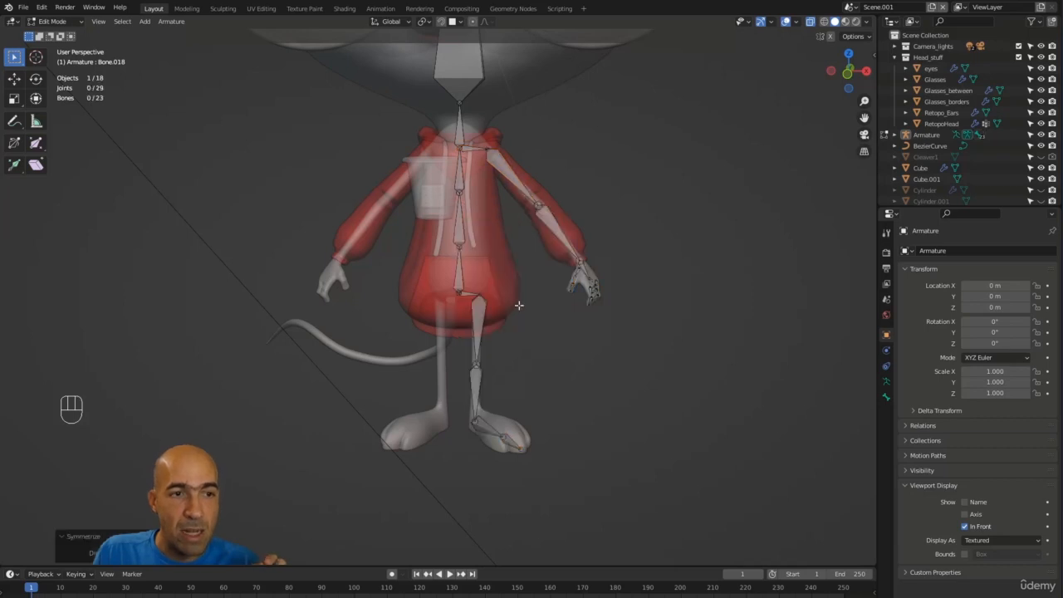
Select the left shoulder, arm, hand, hip, leg and foot bones and auto-name them Left/Right.
left_click(647, 251)
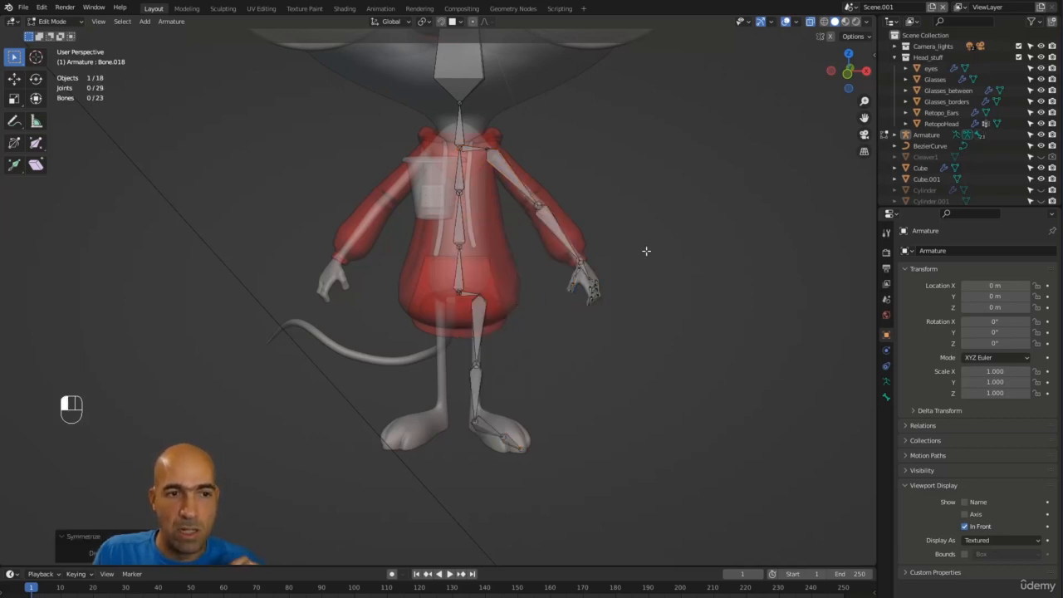
left_click_drag(650, 126, 470, 477)
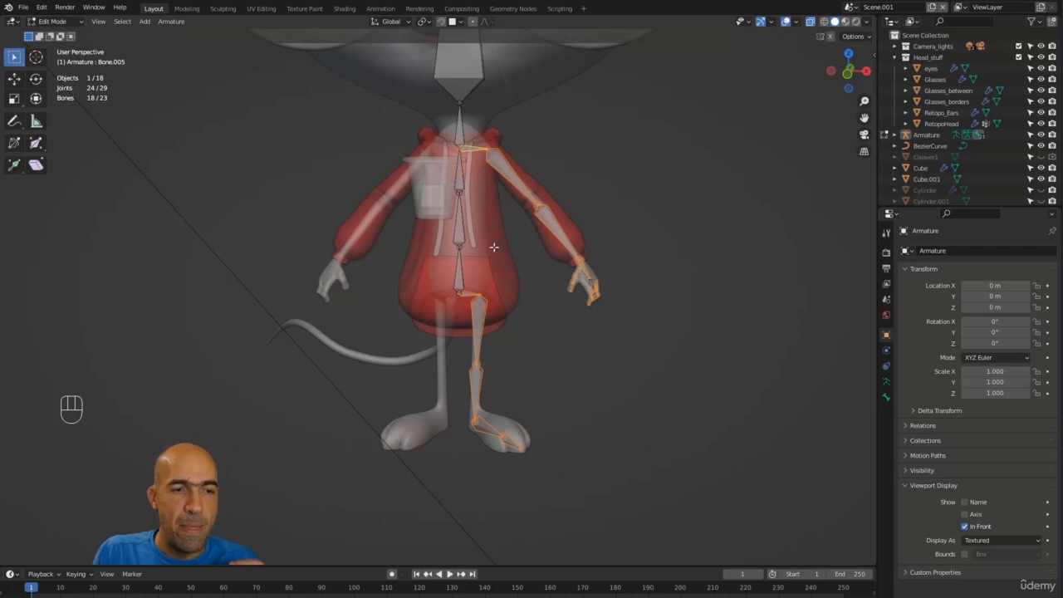
right_click(510, 188)
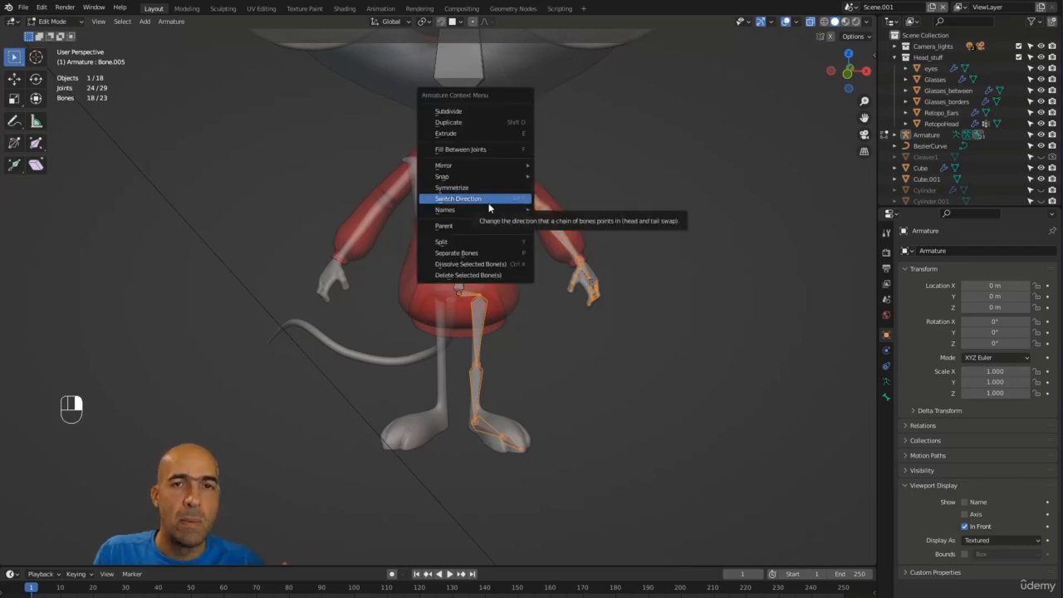
mouse_move(486, 216)
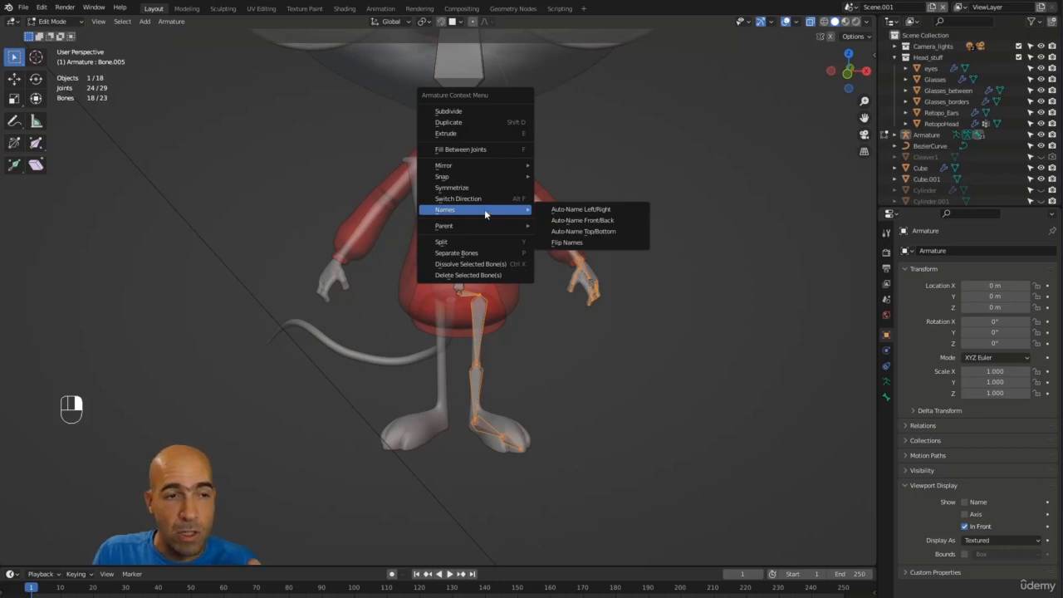
left_click(575, 211)
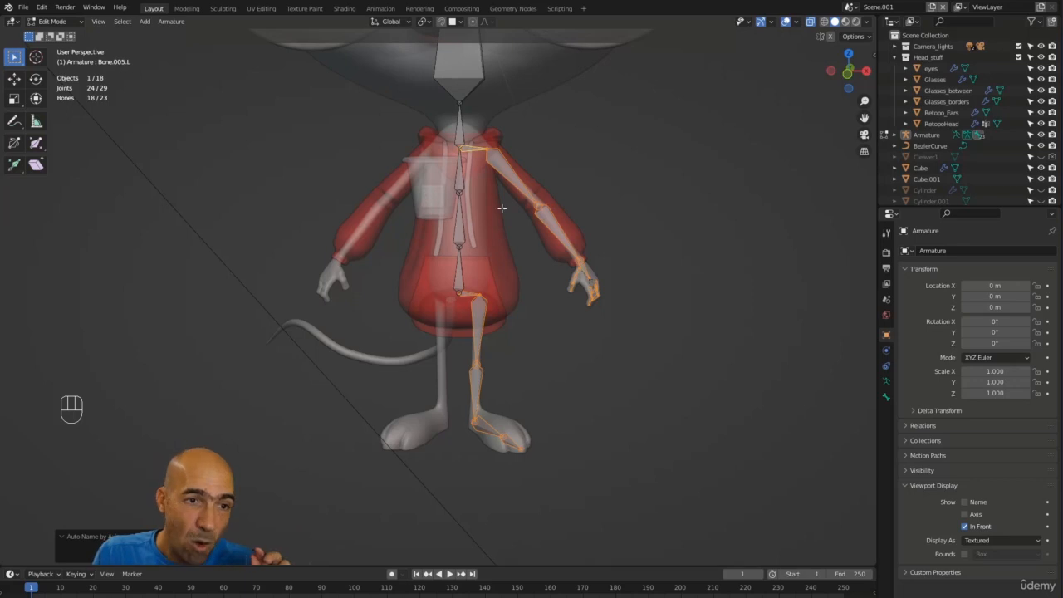
Symmetrize the selected left-side bones to create the matching right arm, hand, leg and foot, and clear the selection.
right_click(511, 181)
left_click(486, 159)
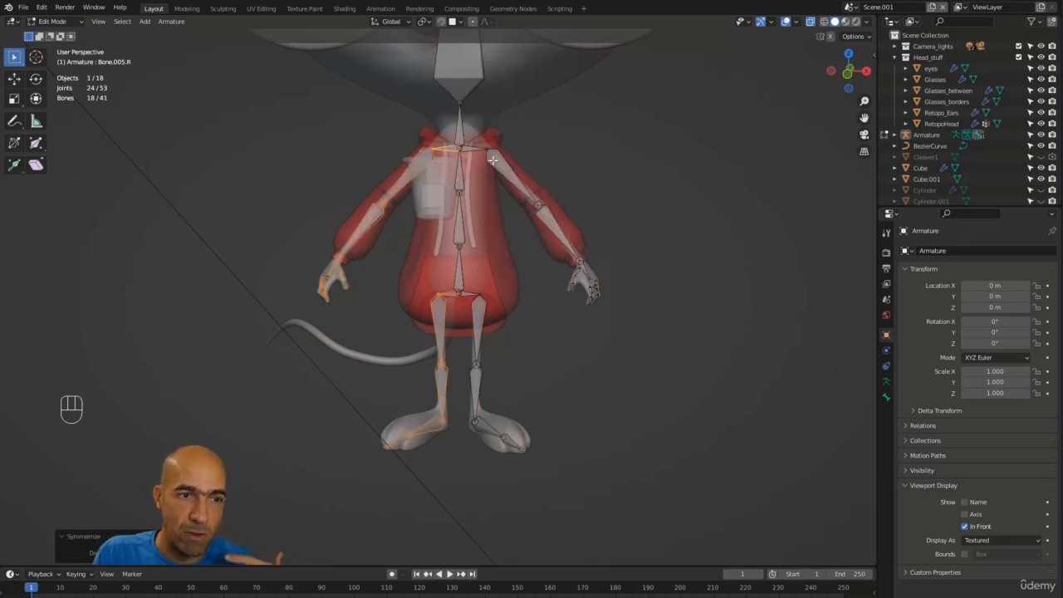
left_click_drag(682, 274, 615, 318, "alt")
left_click(678, 259)
mouse_move(553, 262)
left_mouse_down("alt")
mouse_move(466, 262)
mouse_move(584, 256)
mouse_move(569, 258)
left_mouse_up("alt")
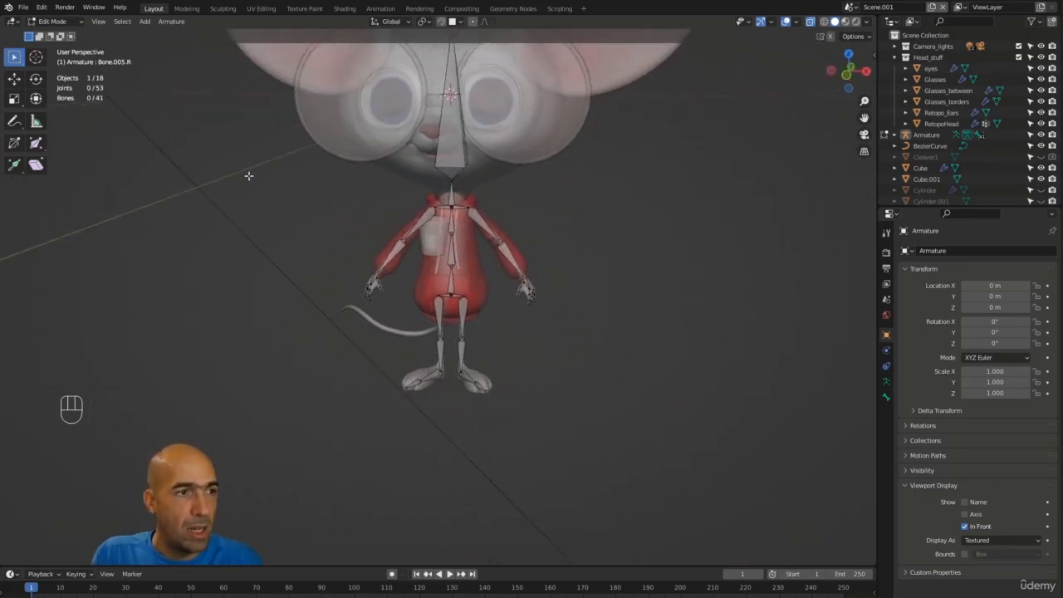
Return to Object Mode and select the whole armature.
key("Tab")
left_click_drag(737, 335, 573, 240, "ctrl+alt")
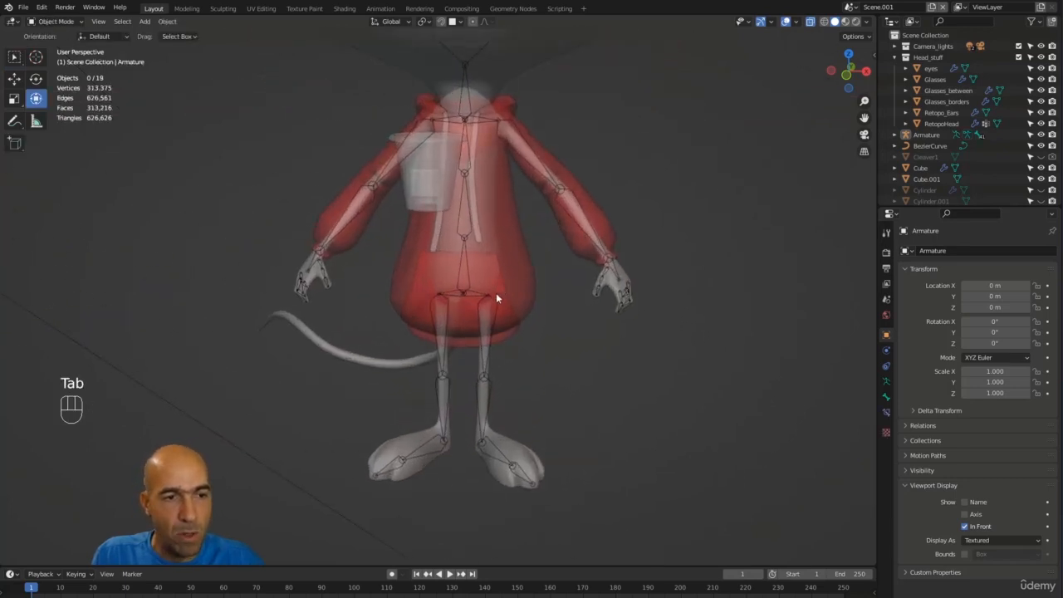
left_click(613, 269)
left_click(613, 267)
left_click_drag(621, 262, 610, 334, "alt+shift")
left_click_drag(607, 371, 708, 307, "alt+shift")
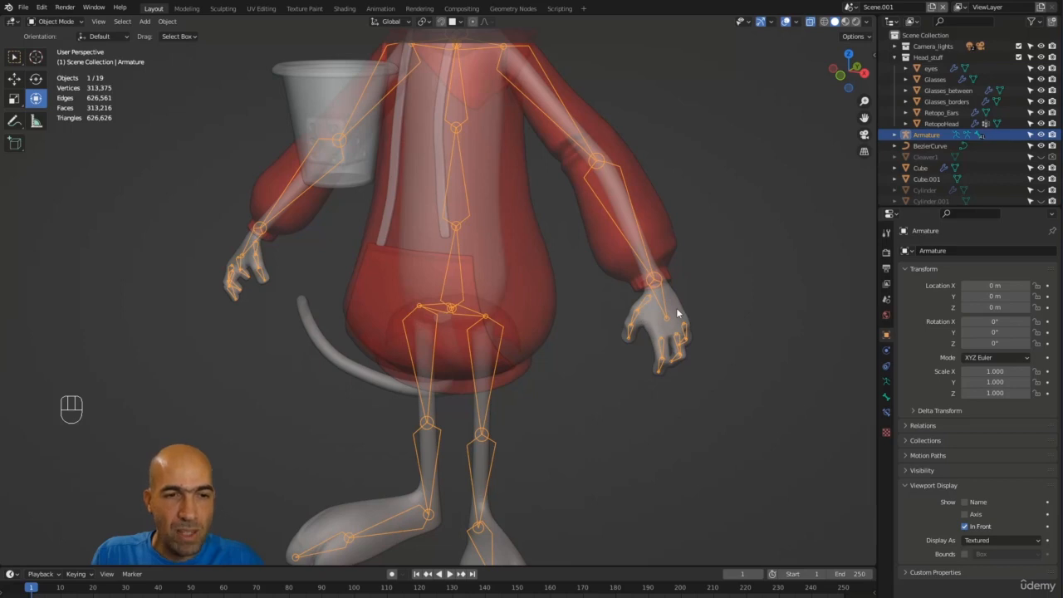
Parent the mouse's body mesh to the armature using Armature Deform With Automatic Weights.
left_click(677, 307)
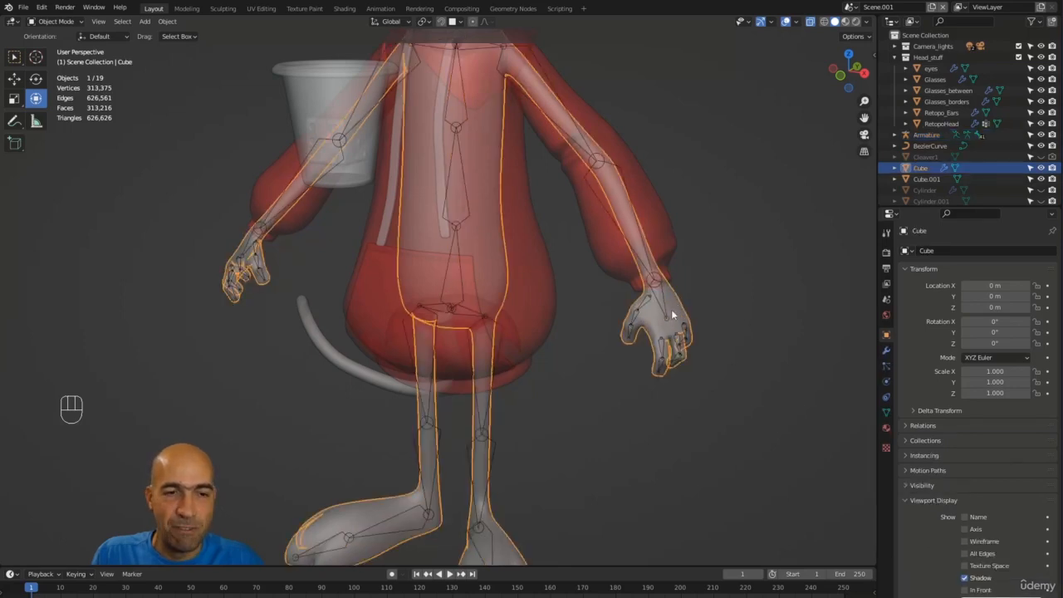
left_click(657, 288, "shift")
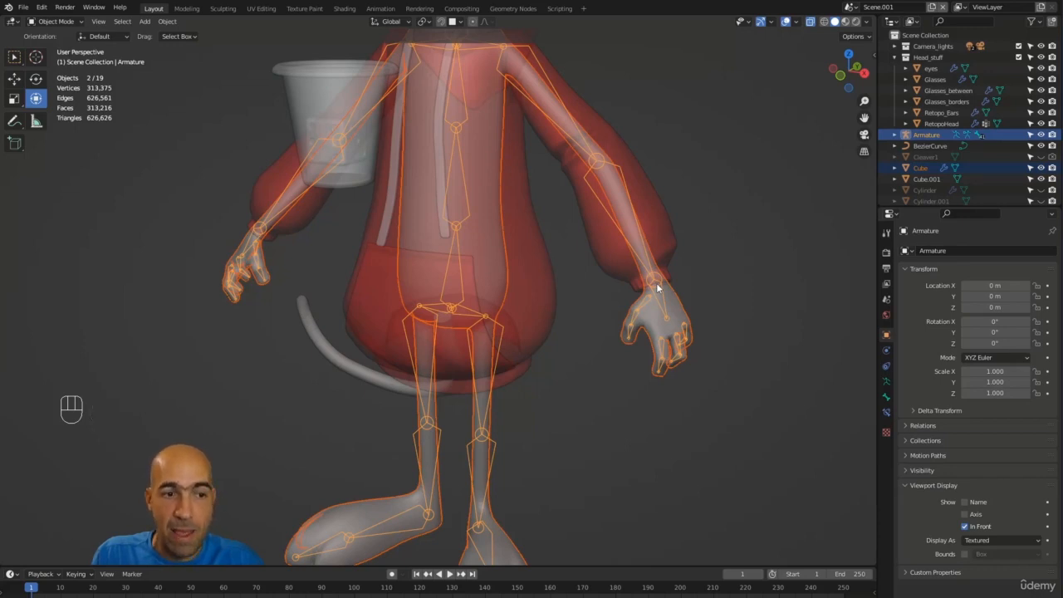
right_click(657, 287)
mouse_move(644, 392)
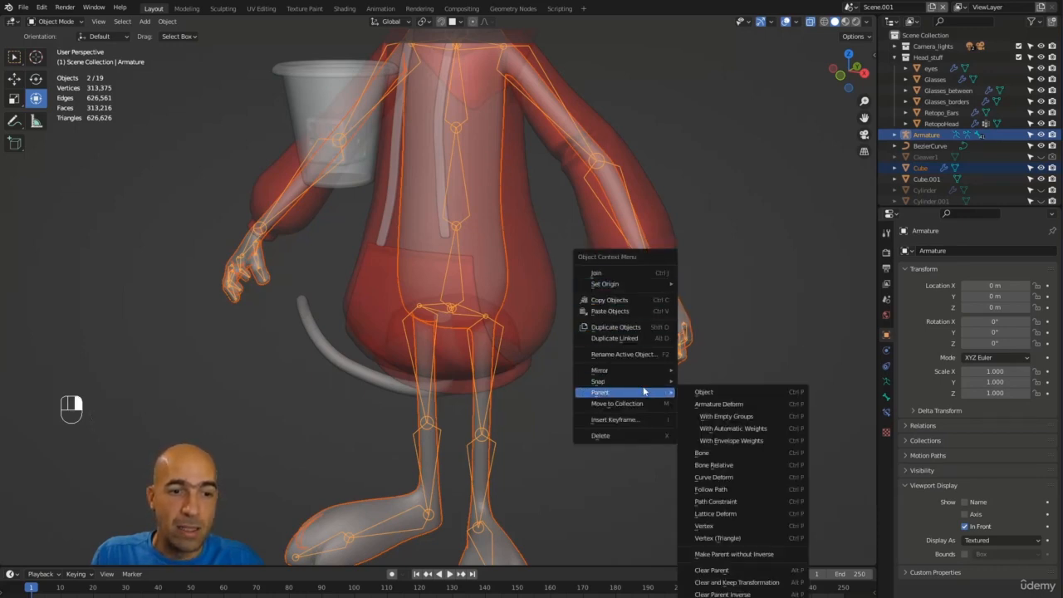
left_click(741, 432)
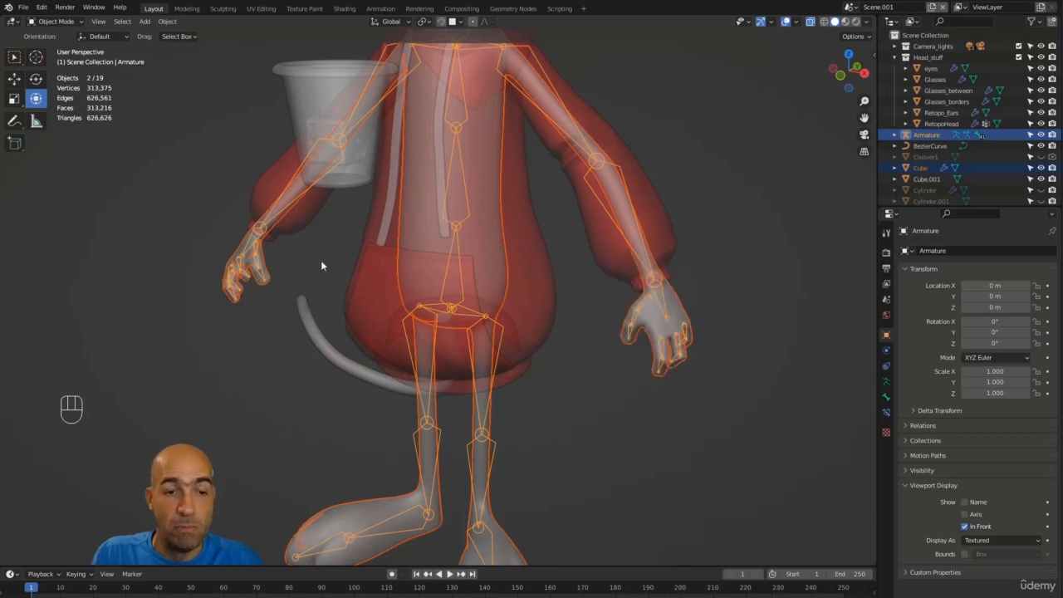
right_click(648, 297)
mouse_move(638, 407)
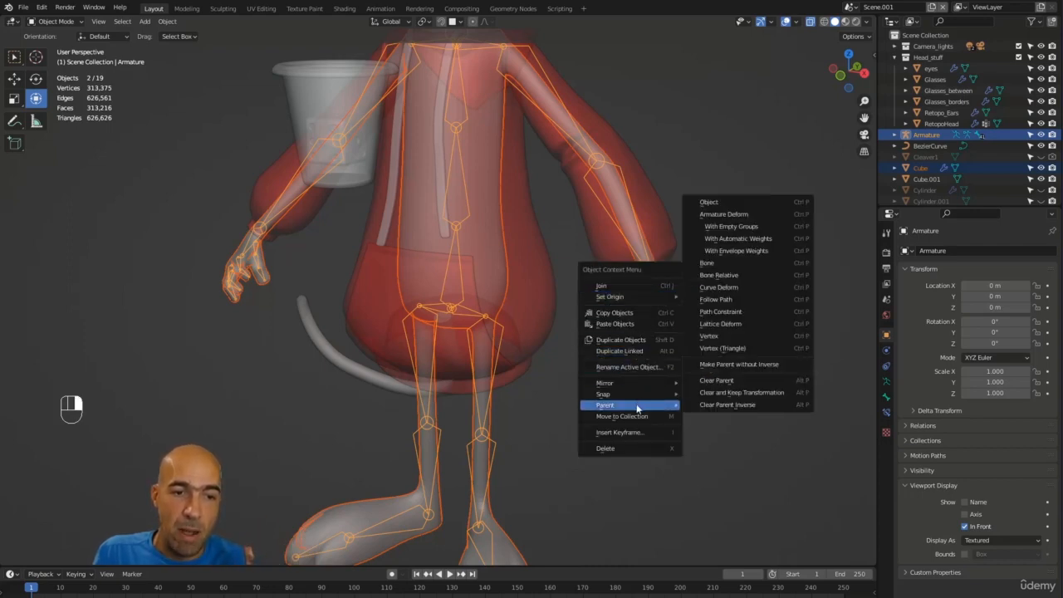
right_click(578, 199)
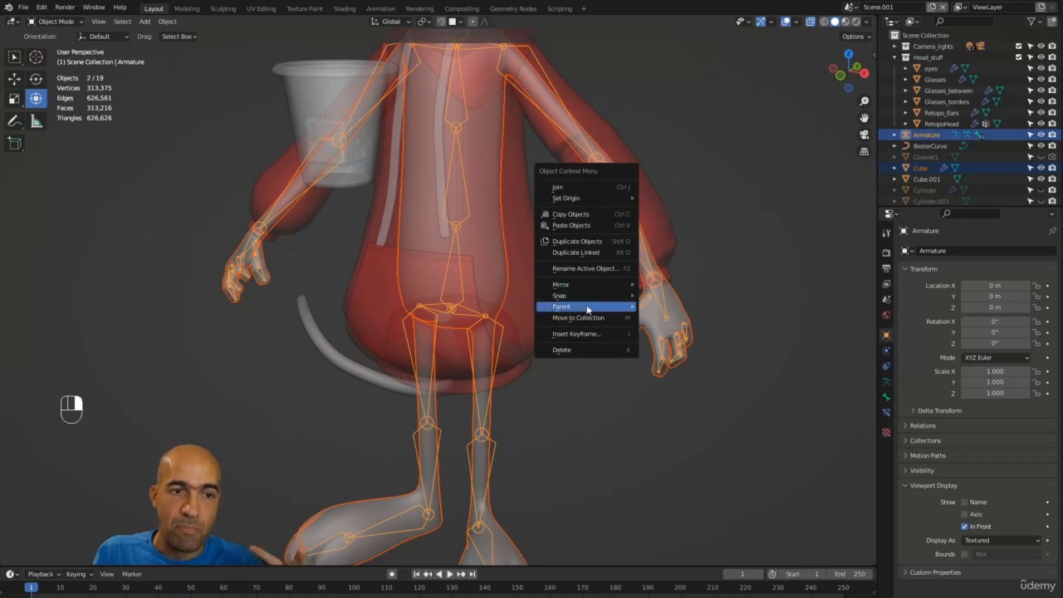
mouse_move(586, 309)
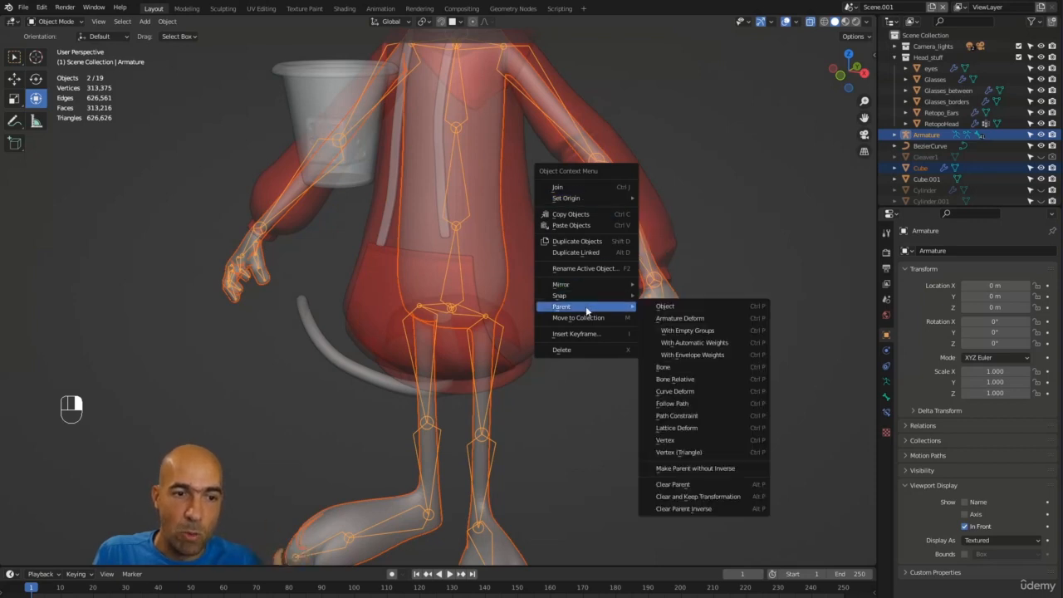
left_click(694, 343)
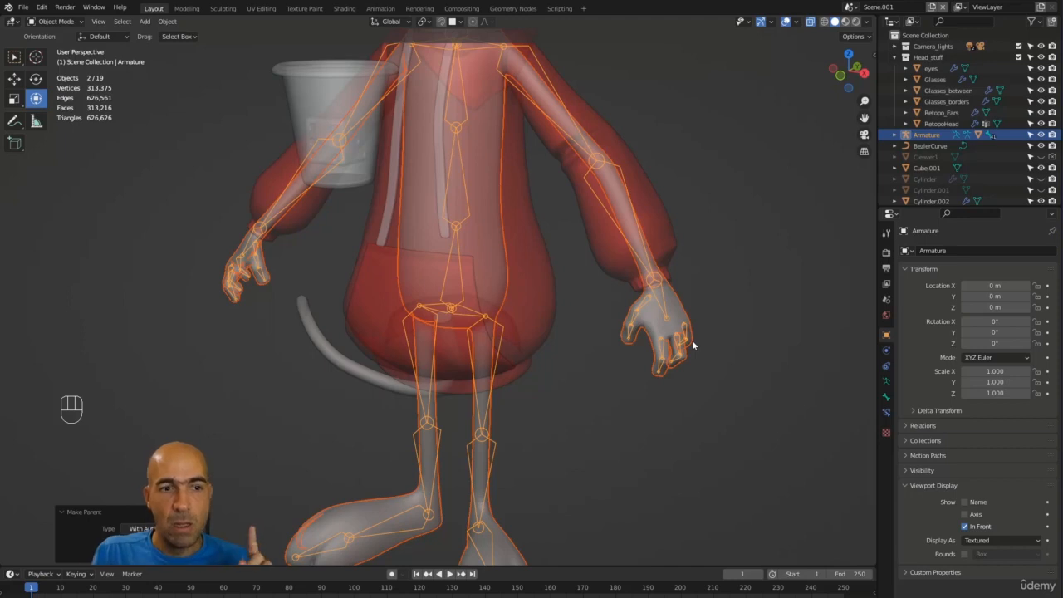
Select only the armature and switch it to Pose Mode.
left_click(662, 303)
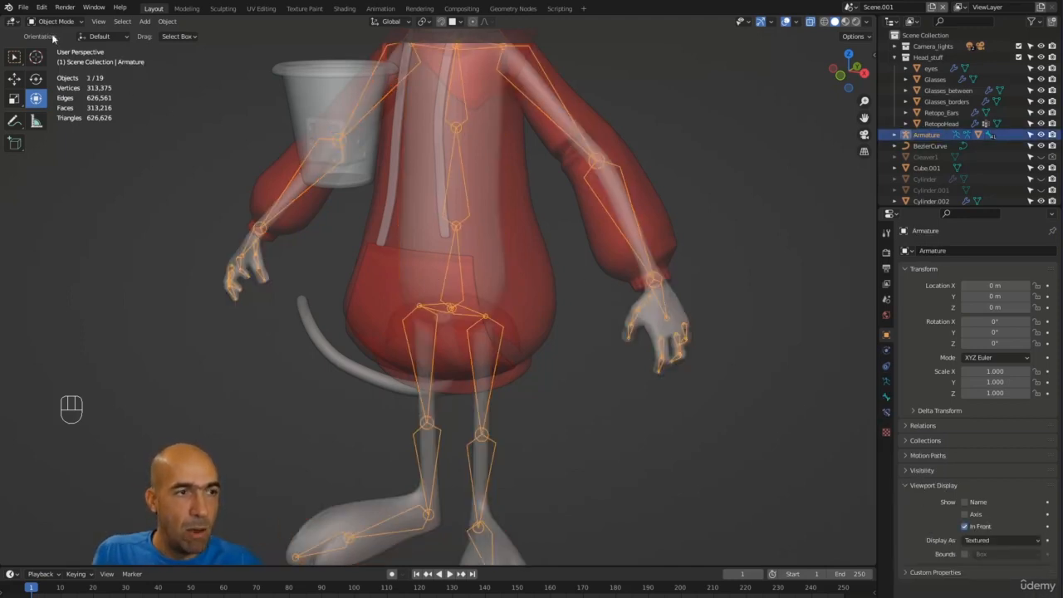
key("ctrl+Tab")
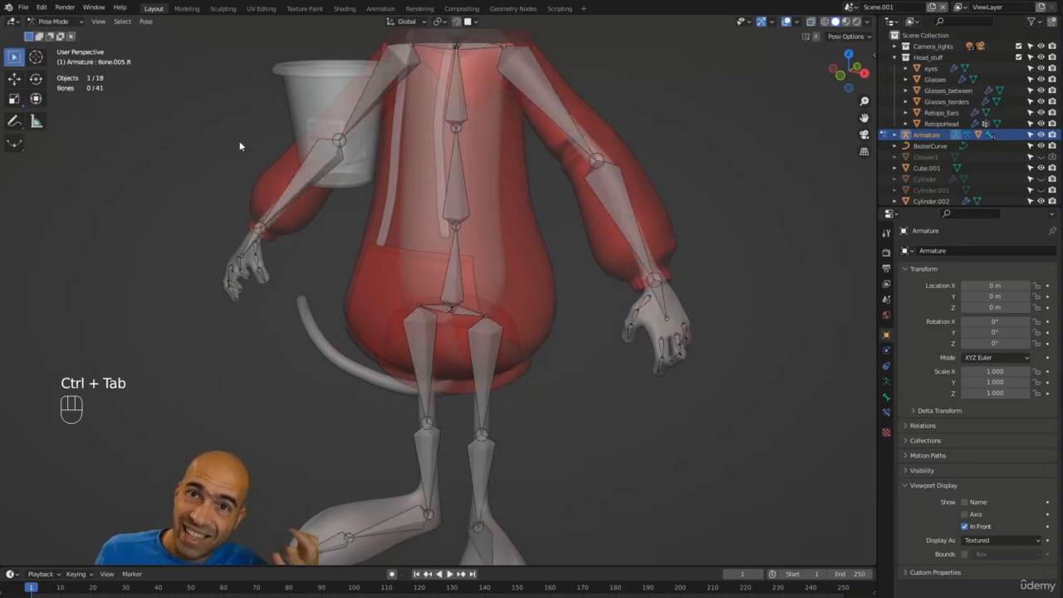
key("ctrl+Tab")
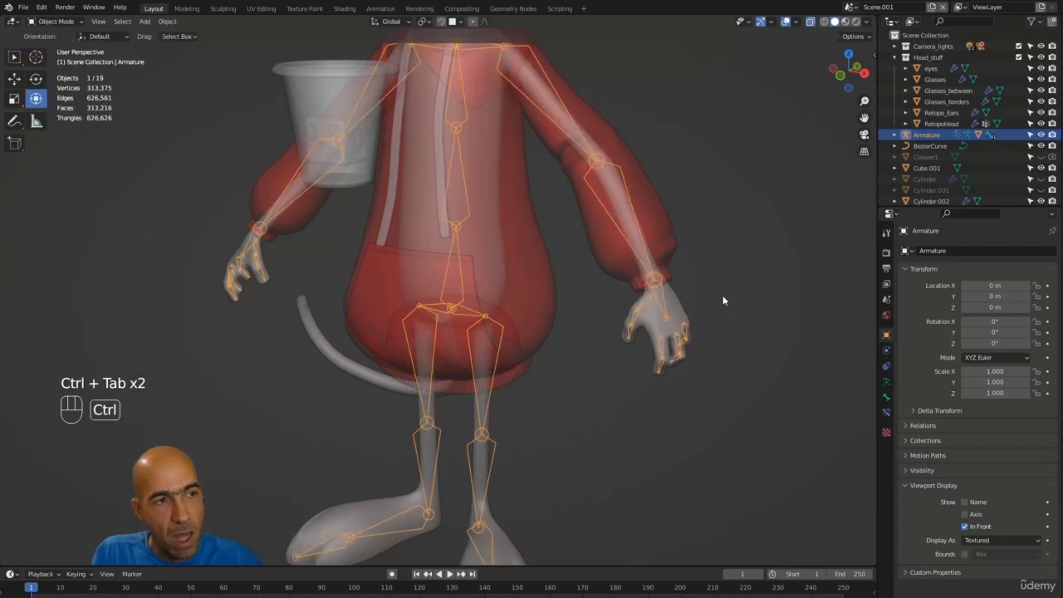
key("ctrl+Tab")
key("ctrl+Tab")
key("ctrl+Tab")
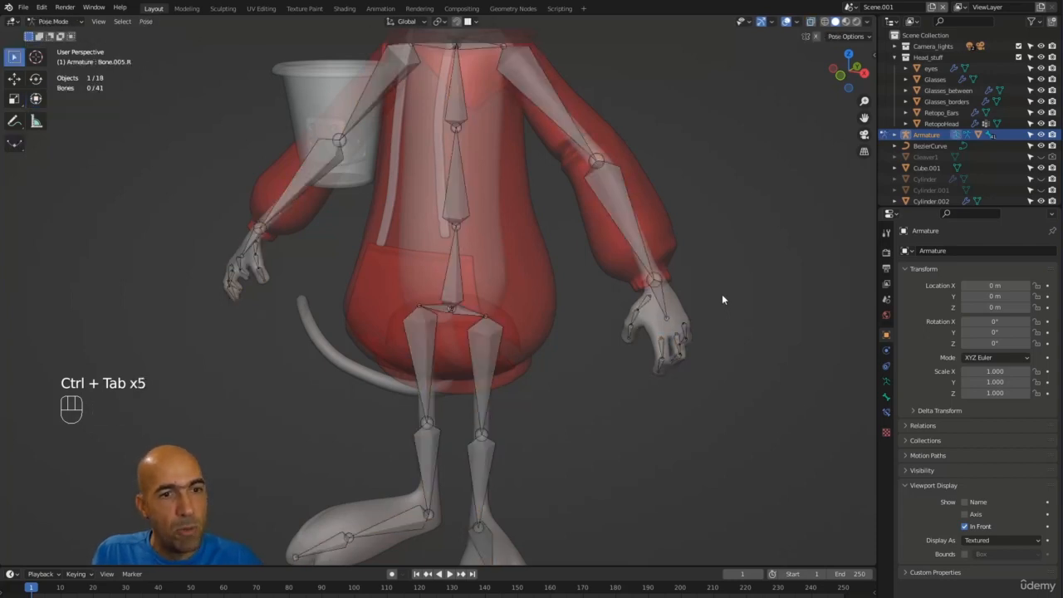
Test the body deformation by rotating the left forearm bone, and undo the rotation.
left_click(632, 238)
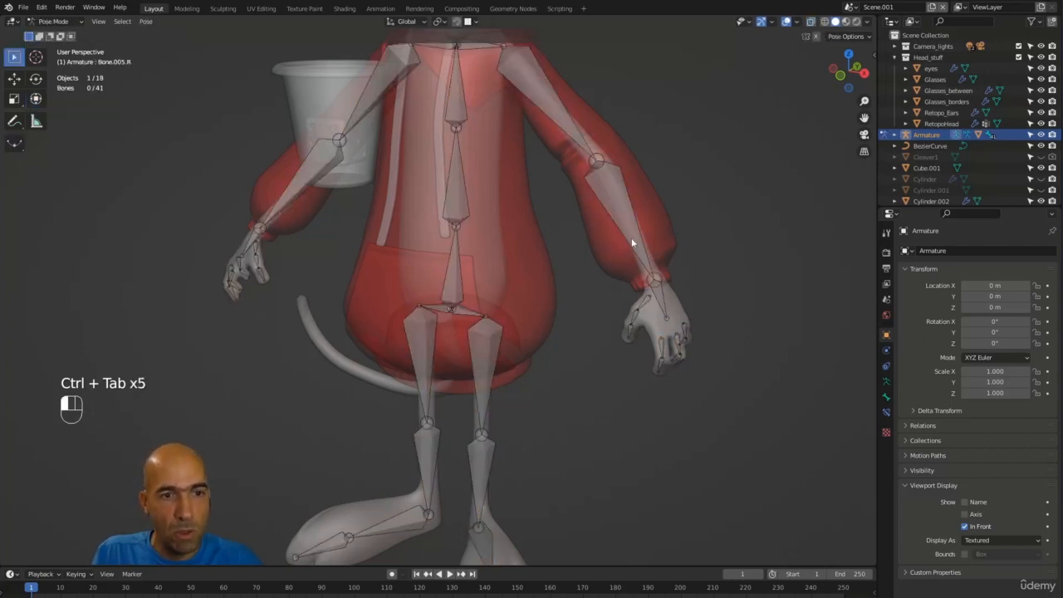
left_click_drag(632, 238, 670, 284, "alt")
key("r")
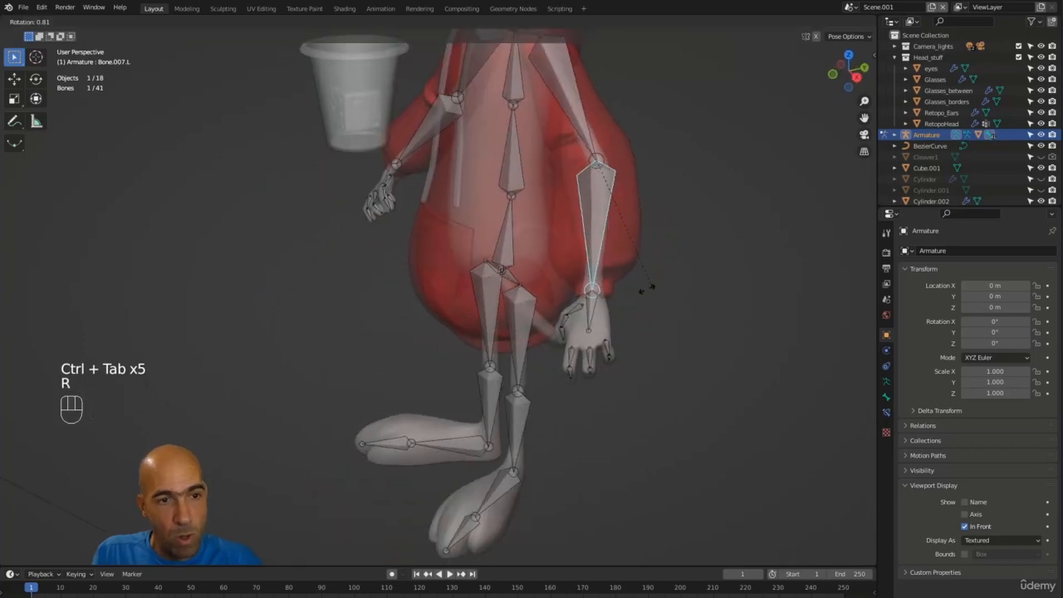
left_click(528, 238)
left_click_drag(529, 238, 666, 295, "alt")
key("ctrl+z")
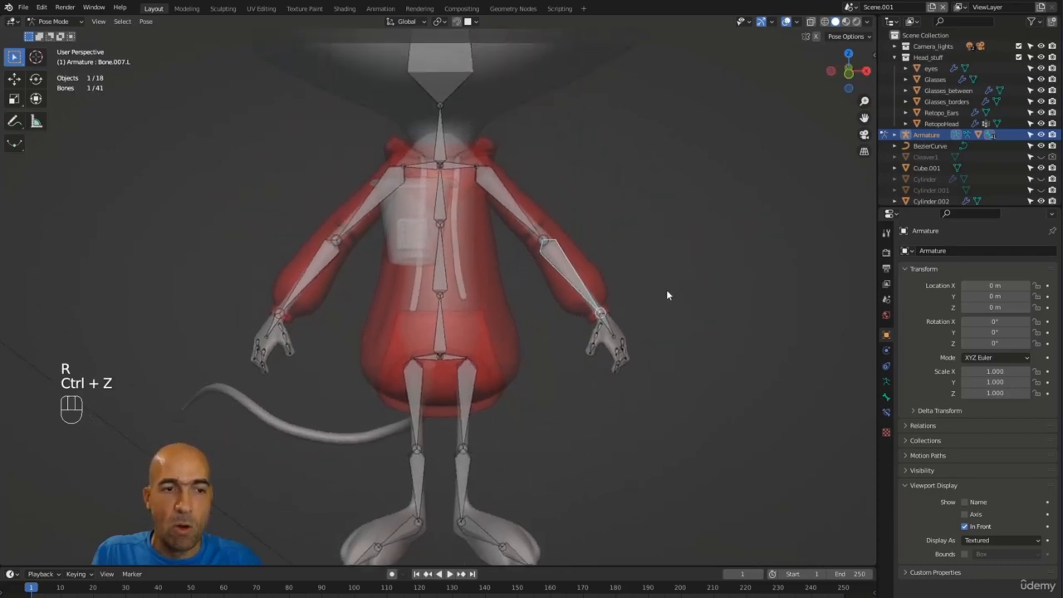
Examine the left hand bone and the arms against the body and sweater from several angles in Pose Mode.
left_click(666, 295)
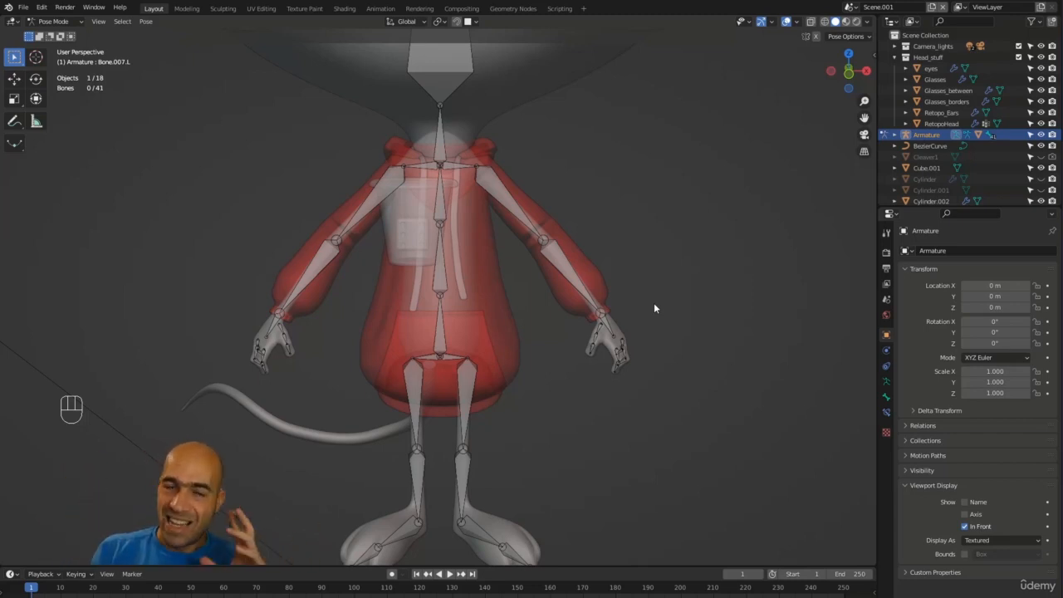
left_click(607, 325)
middle_click_drag(640, 320, 637, 320, "alt")
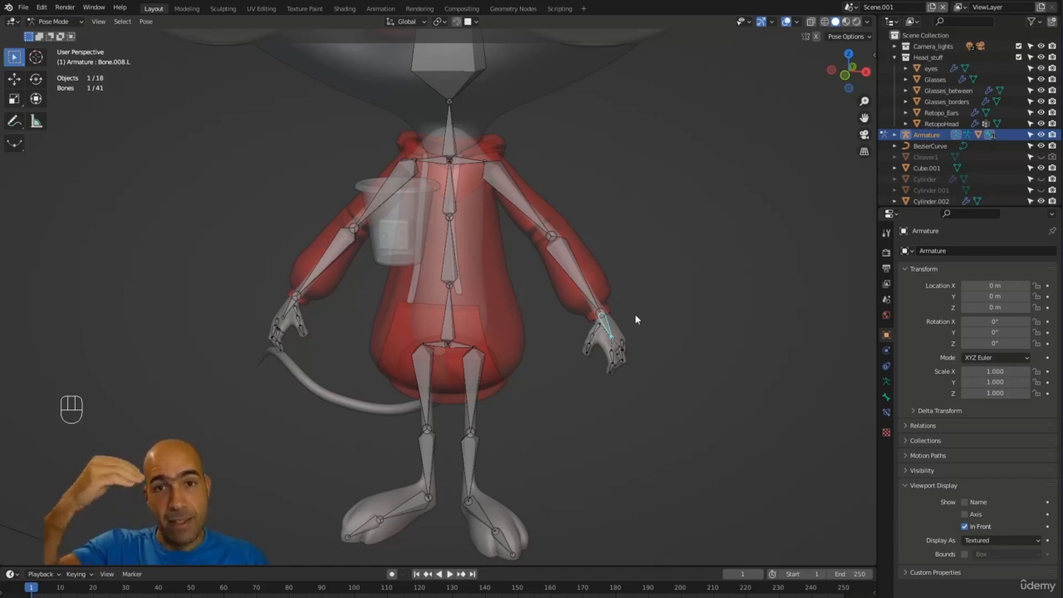
middle_click_drag(667, 291, 606, 224, "alt")
middle_click_drag(606, 225, 616, 275, "alt+shift")
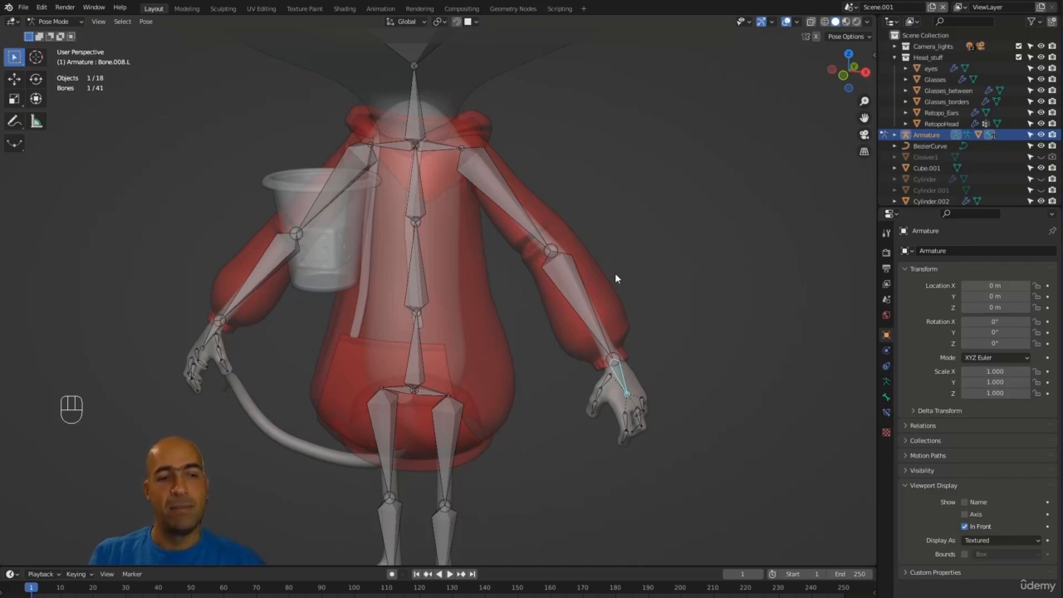
middle_click_drag(615, 278, 656, 269, "alt")
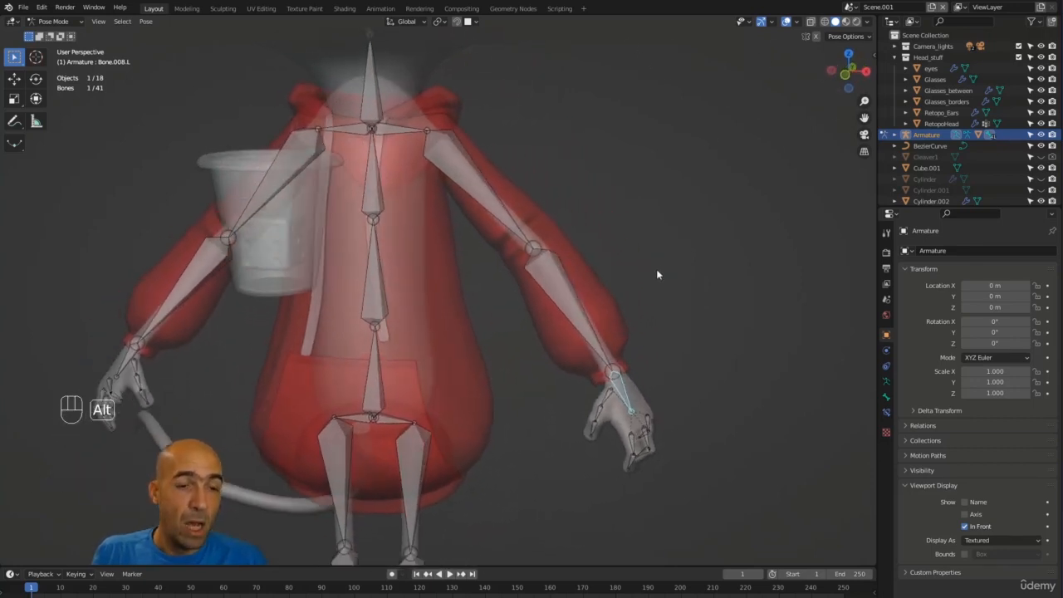
left_click(612, 325)
left_click(612, 318)
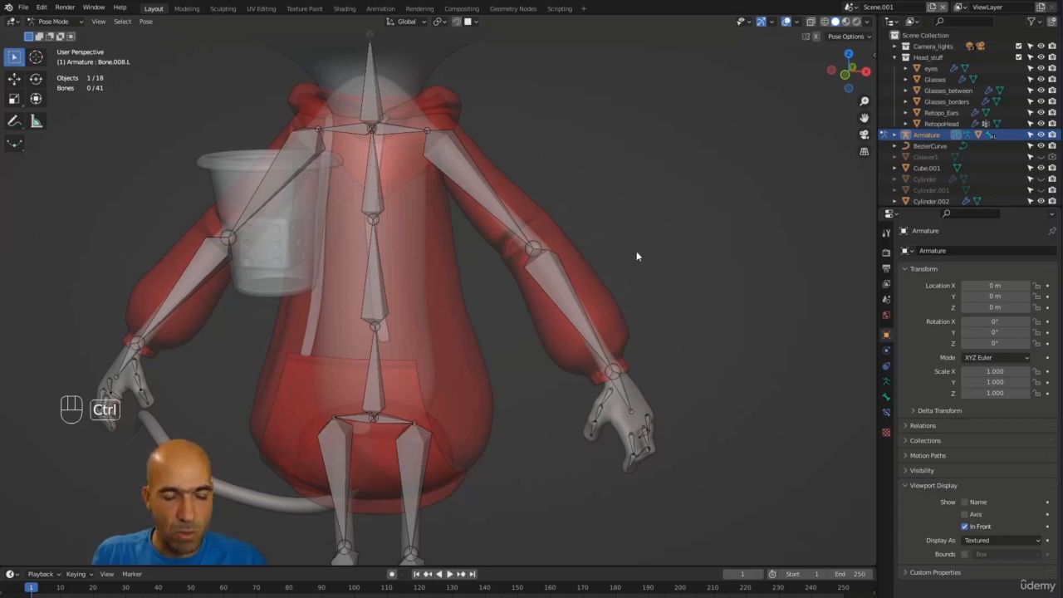
Return to Object Mode and parent the Sweater_02 mesh to the armature using Armature Deform With Automatic Weights.
key("ctrl+Tab")
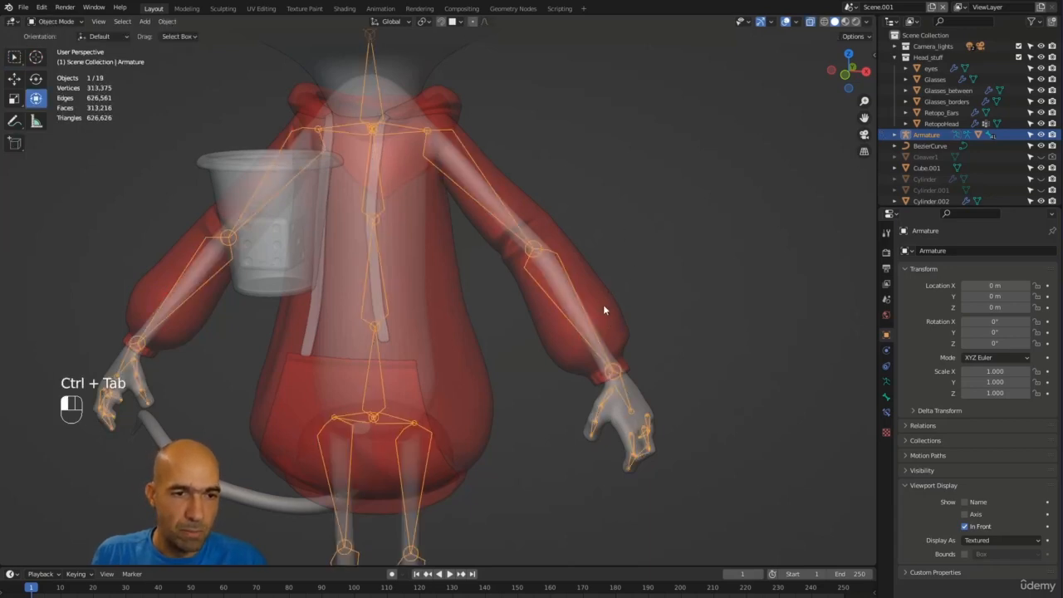
left_click(600, 303)
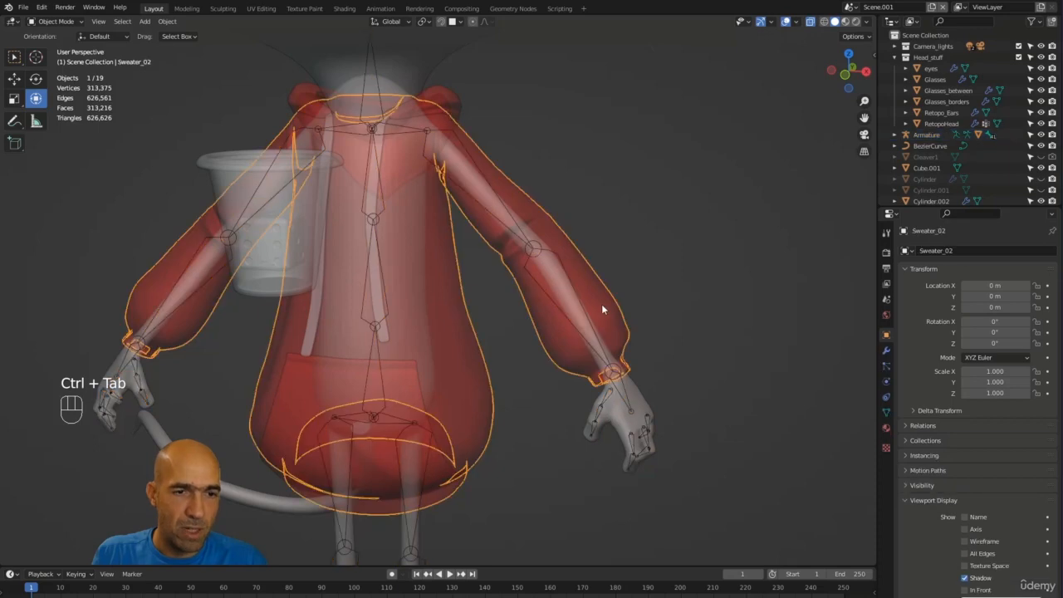
left_click(619, 392, "shift")
key("ctrl+z")
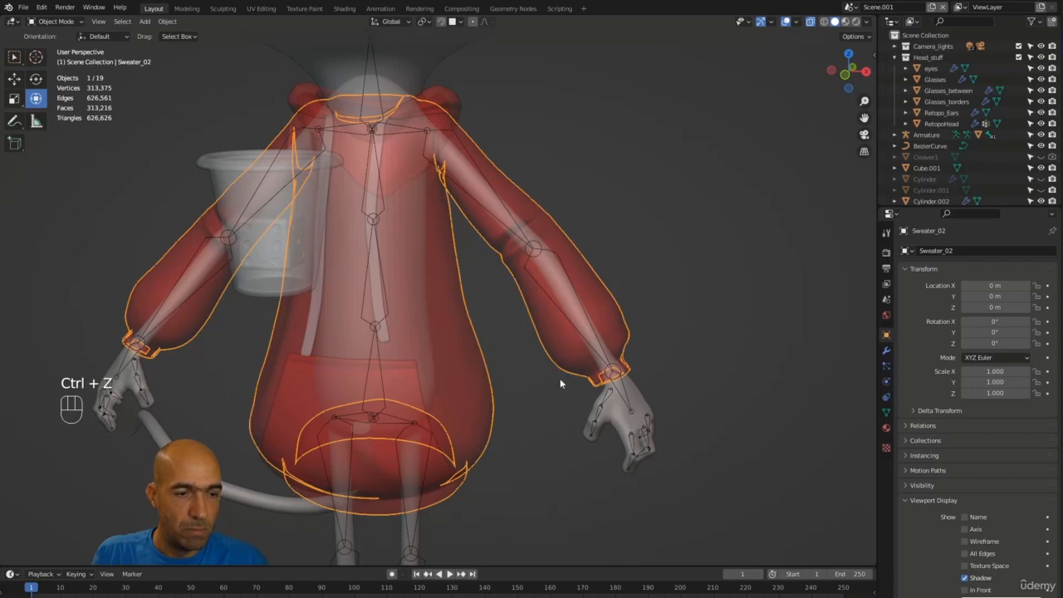
left_click_drag(543, 414, 604, 221, "alt+shift")
left_click(563, 250)
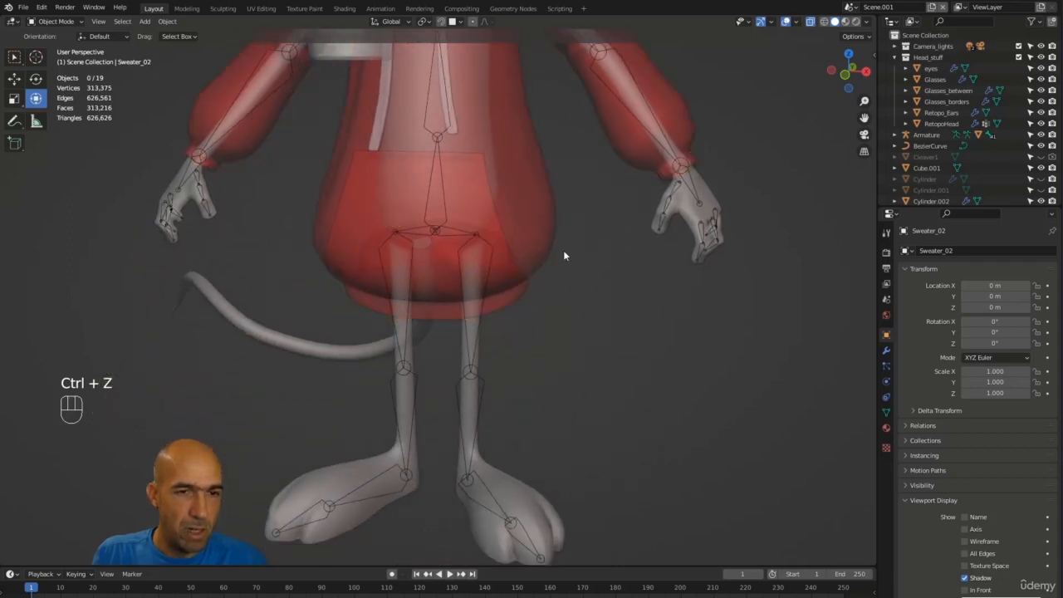
left_click(530, 241)
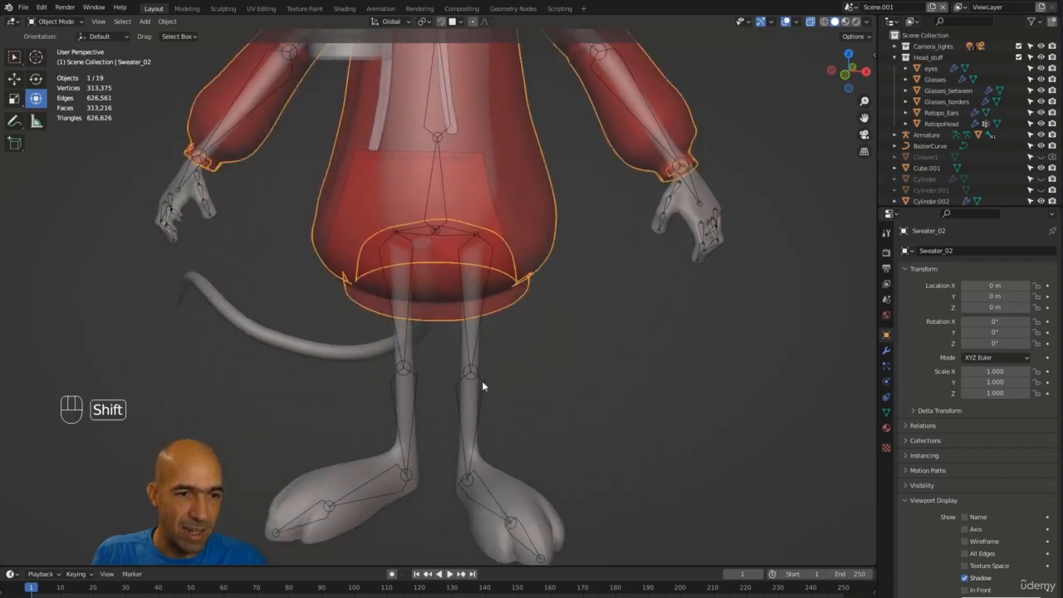
left_click(482, 381, "shift")
right_click(482, 380)
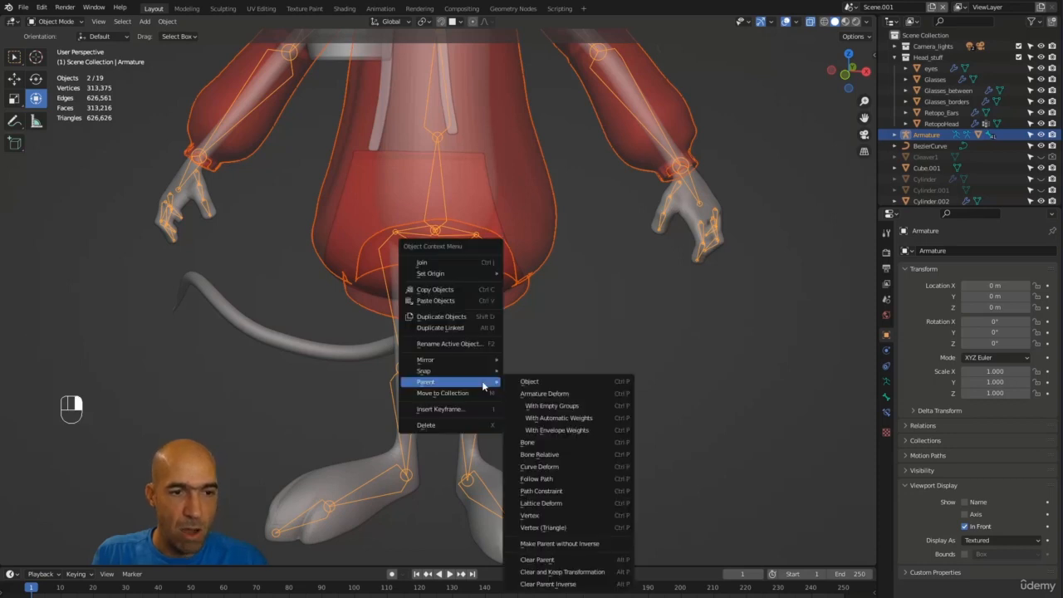
left_click(545, 419)
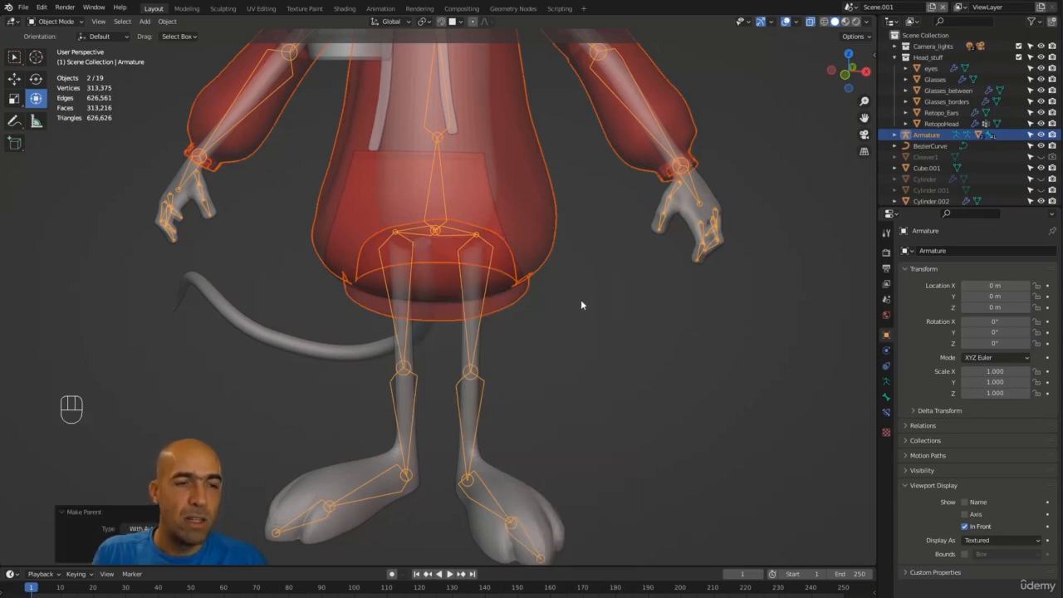
Parent the sweater's Pocket mesh to the armature using Armature Deform With Automatic Weights.
left_click(478, 187)
left_click(476, 170)
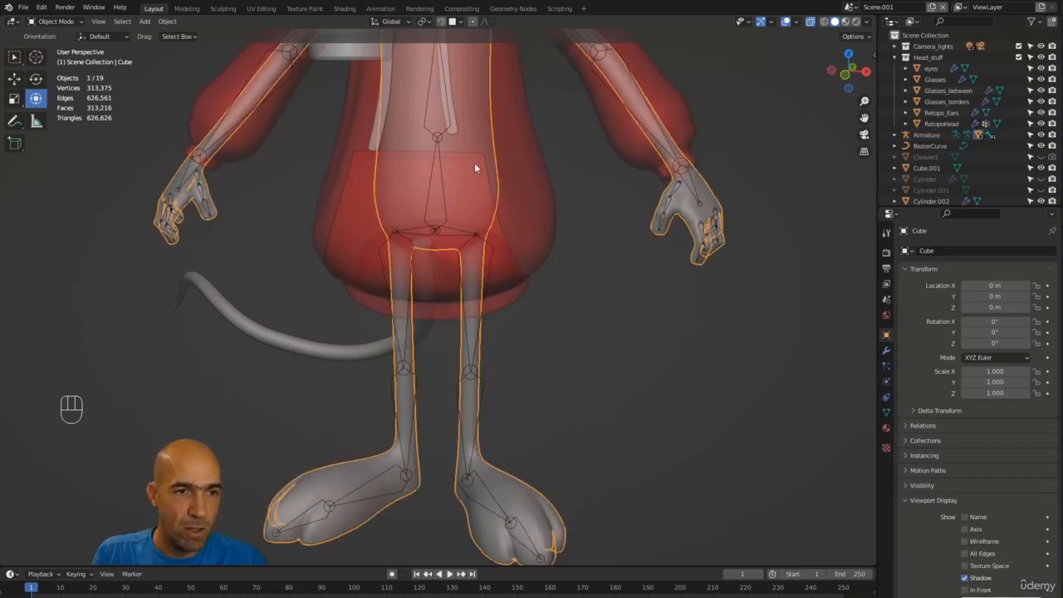
left_click(476, 166)
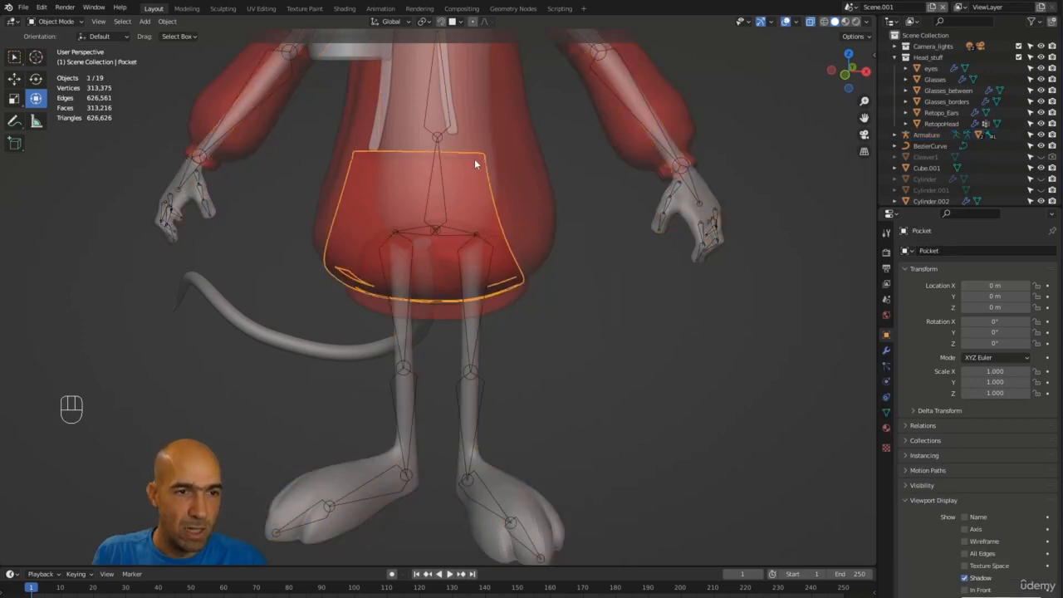
left_click(484, 383, "shift")
right_click(484, 385)
mouse_move(484, 386)
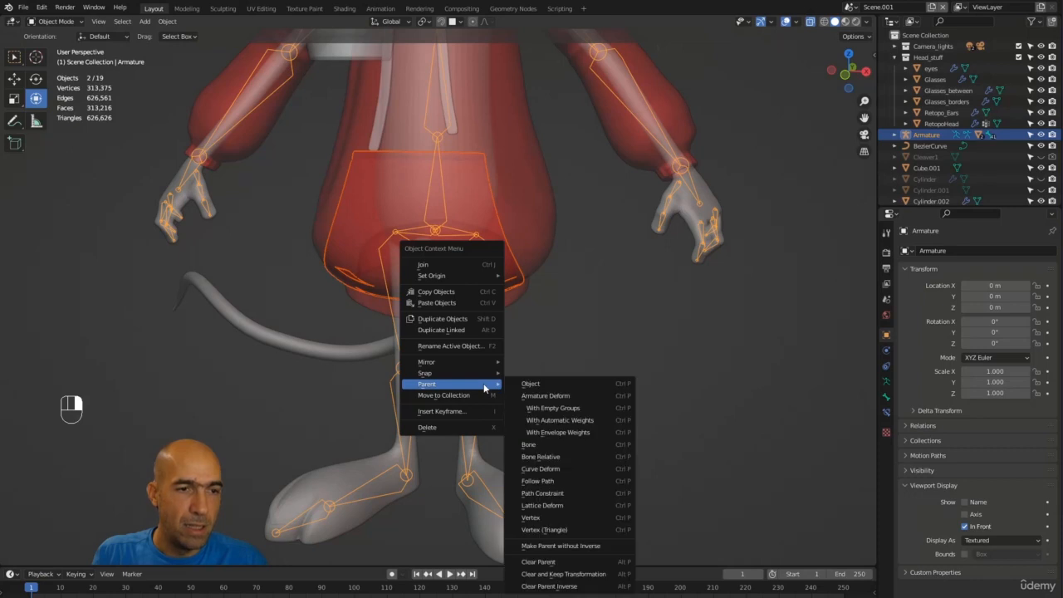
left_click(555, 424)
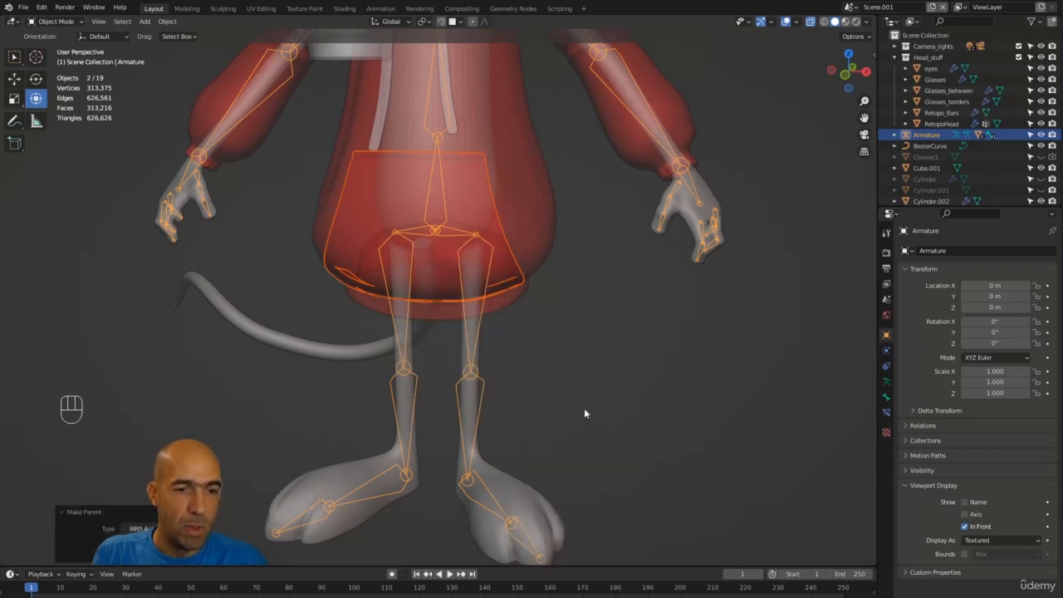
Parent the sweater's collar mesh, Sweater_02.001, to the armature using Armature Deform With Automatic Weights.
middle_click_drag(634, 322, 674, 454, "alt+shift")
middle_click_drag(672, 442, 661, 465, "ctrl+alt")
left_click_drag(661, 466, 605, 170, "alt")
left_click(594, 155)
middle_click_drag(688, 249, 684, 213, "alt")
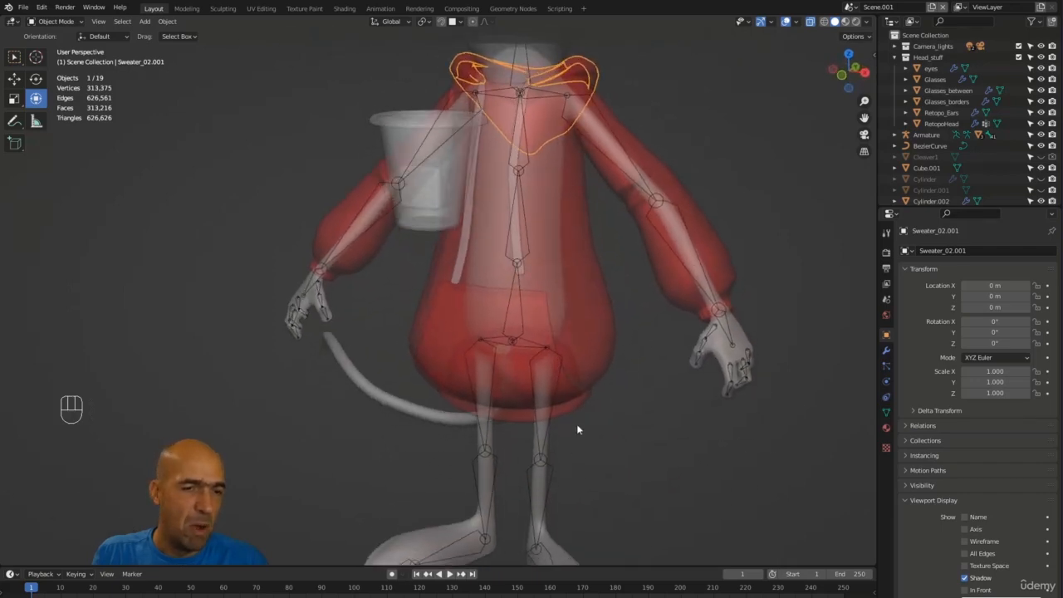
left_click(550, 469, "shift")
right_click(550, 469)
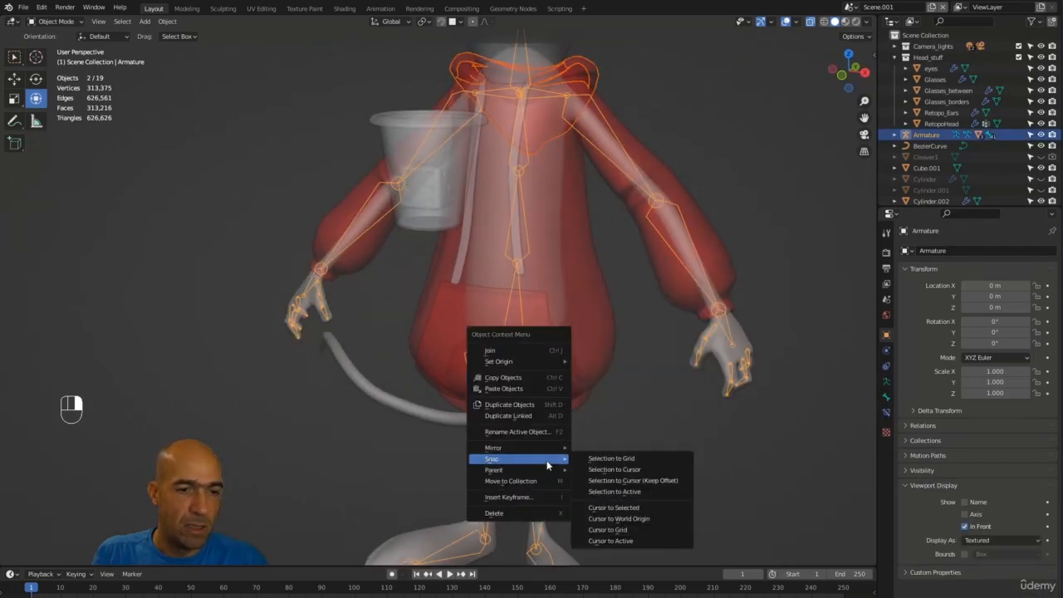
mouse_move(541, 471)
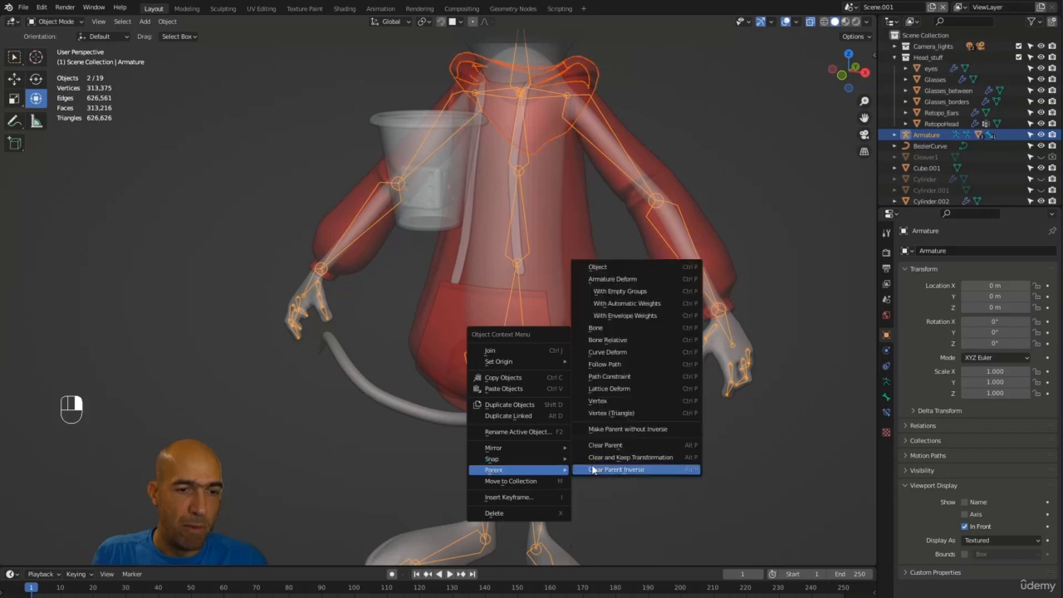
left_click(637, 302)
middle_click_drag(695, 243, 684, 333, "alt+shift")
middle_click_drag(684, 333, 660, 388, "ctrl+alt")
left_click(610, 307)
middle_click_drag(610, 307, 646, 355, "alt")
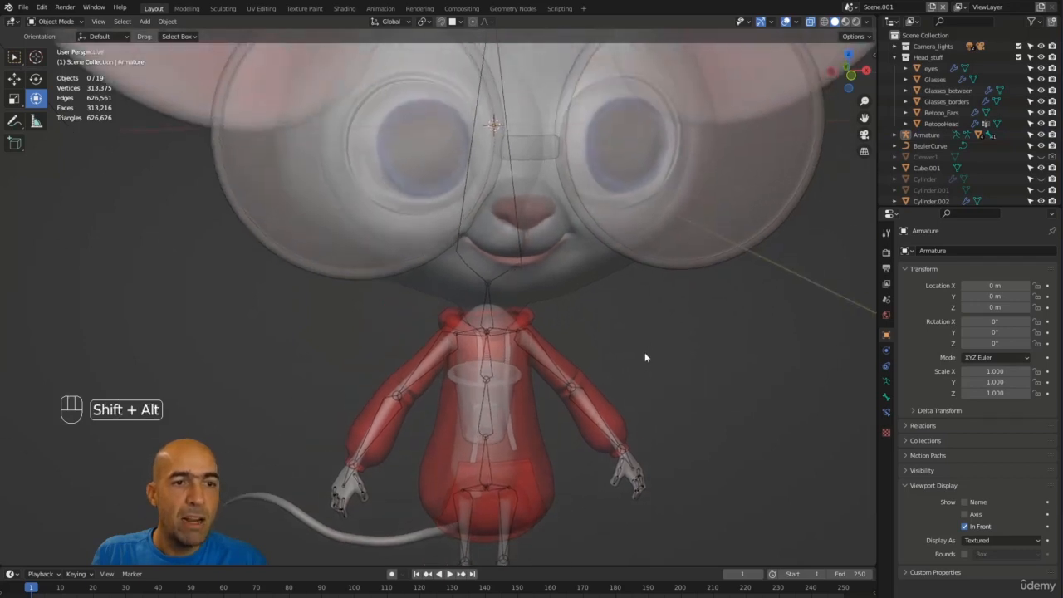
middle_click_drag(640, 245, 507, 294, "alt")
left_click(494, 286)
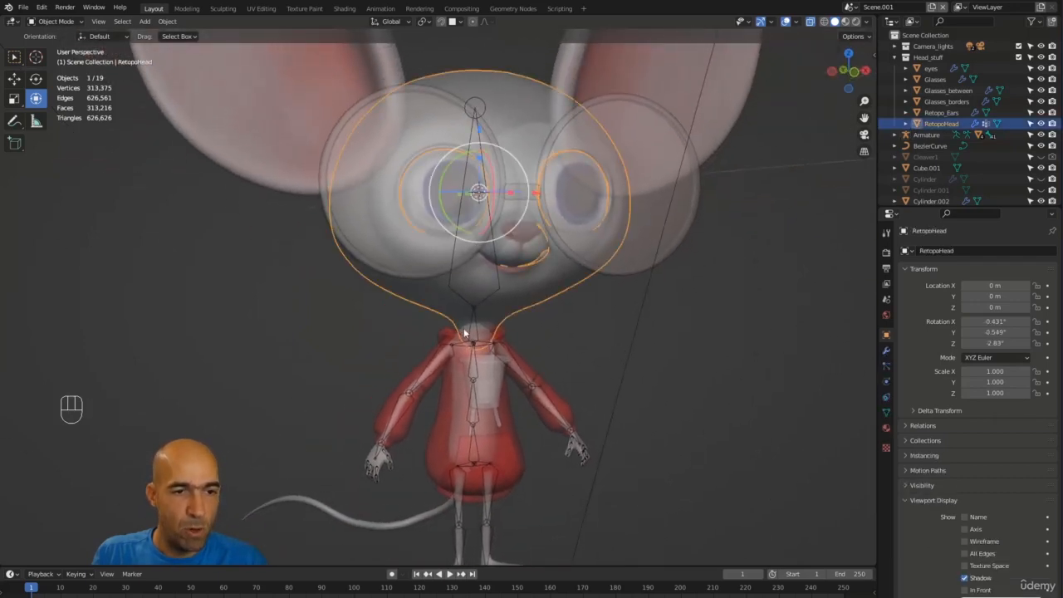
left_click(380, 454)
left_click(379, 454)
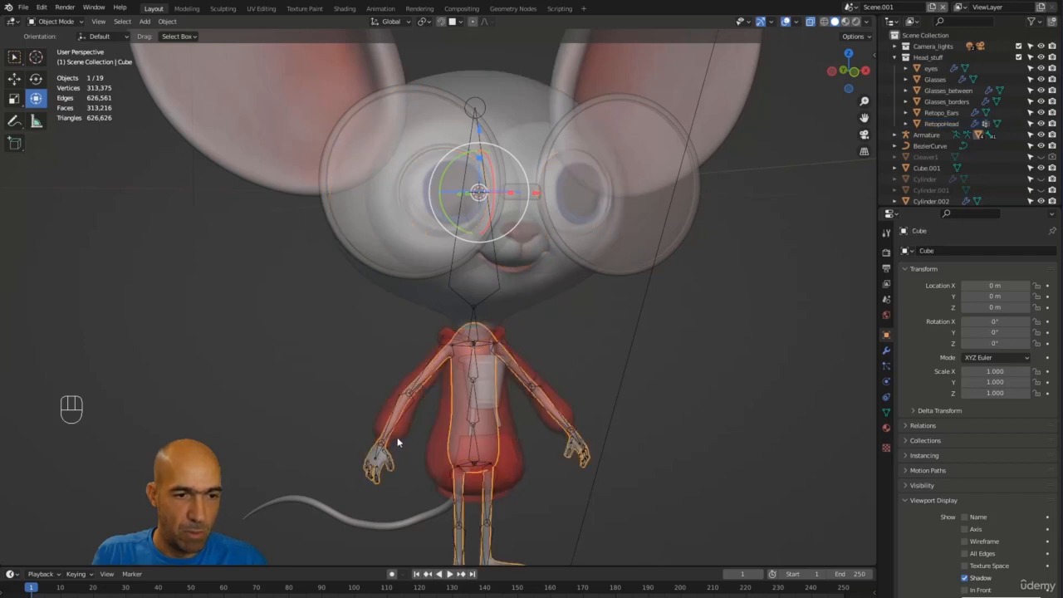
left_click(383, 448)
middle_click_drag(389, 442, 416, 429, "alt")
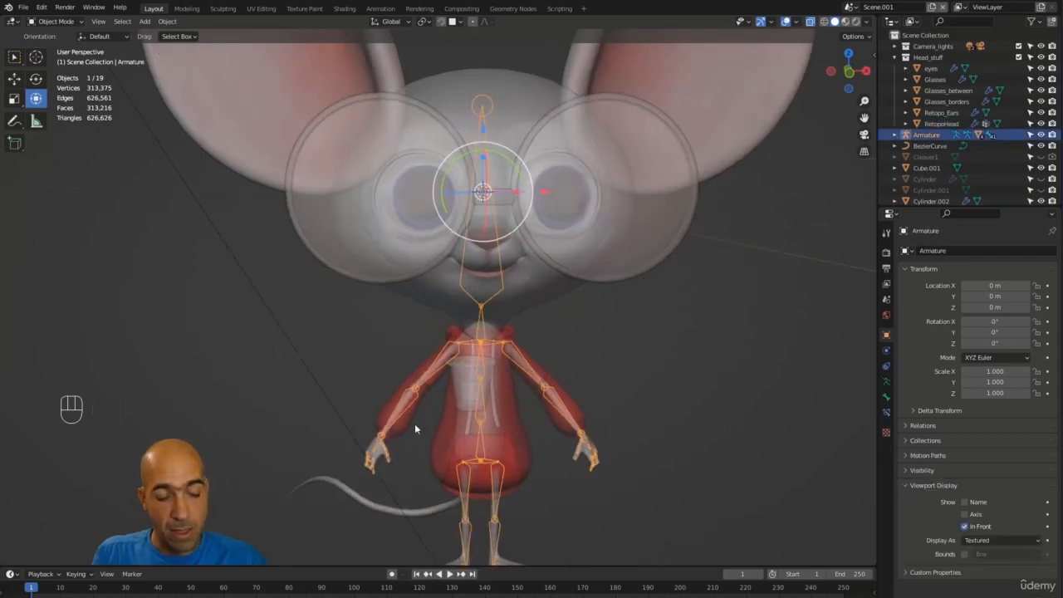
key("ctrl+Tab")
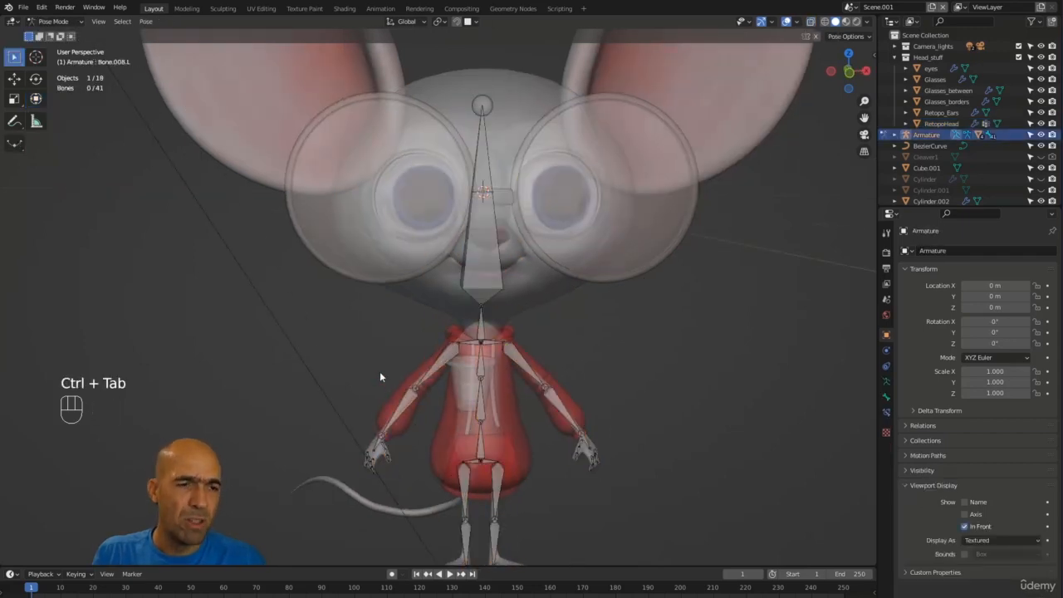
key("ctrl+Tab")
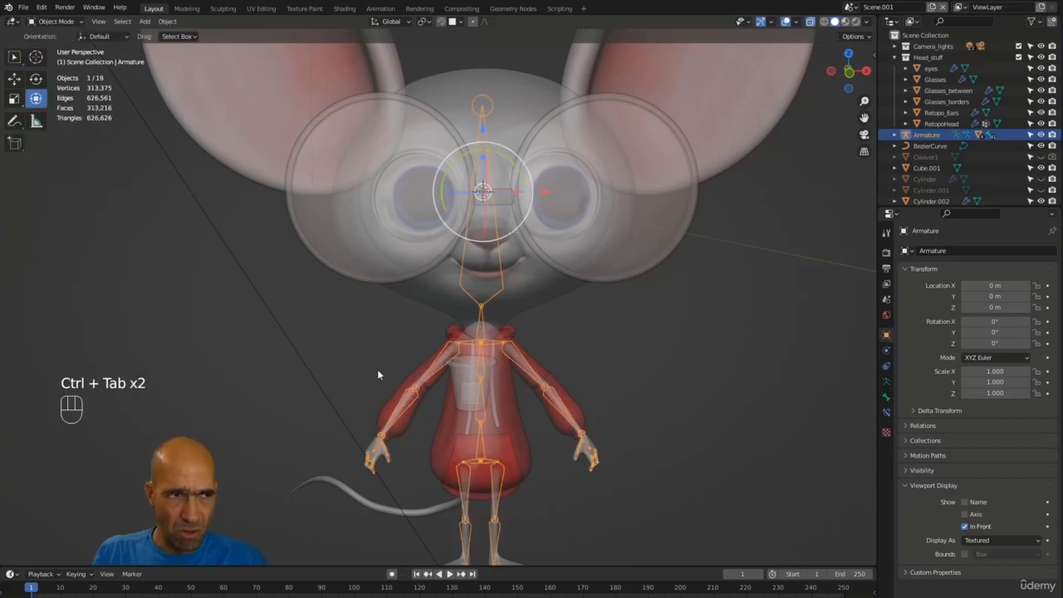
left_click(321, 319)
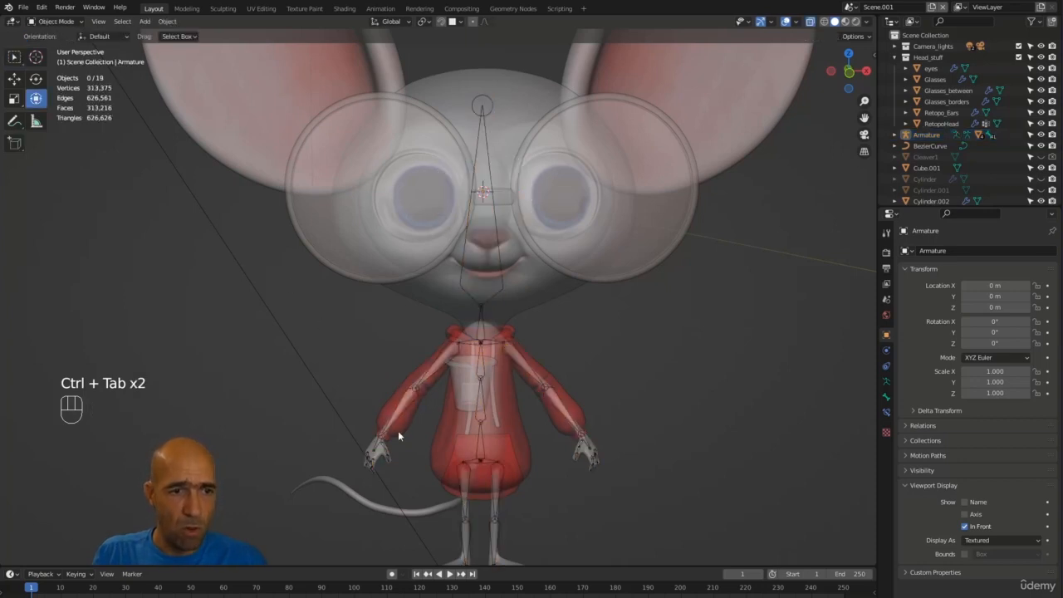
Switch the armature to Pose Mode and test the head bone by rotating it about 22°, cancelling the rotation.
left_click(378, 441)
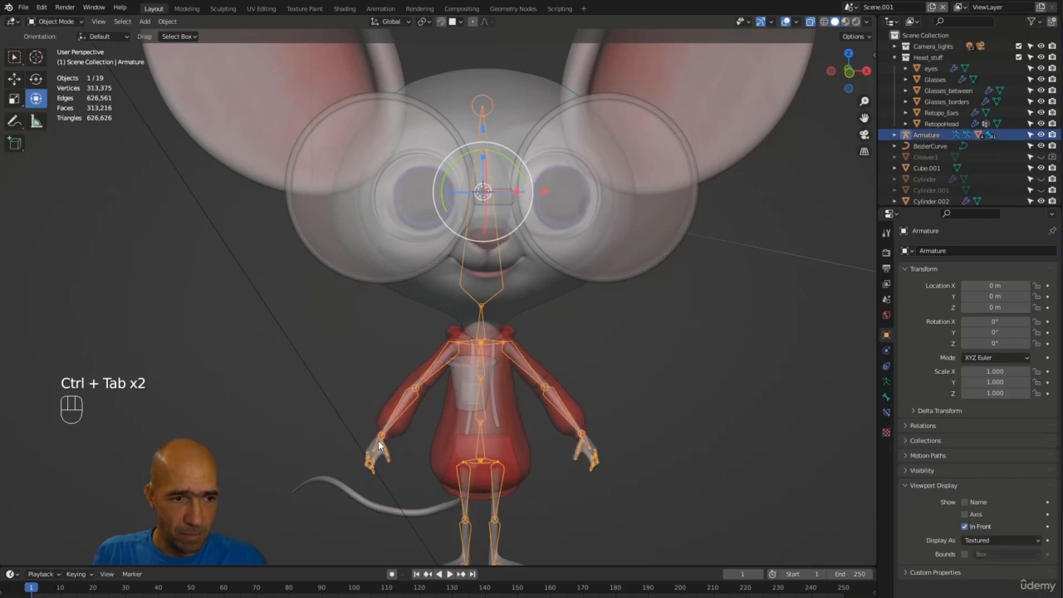
left_click(56, 21)
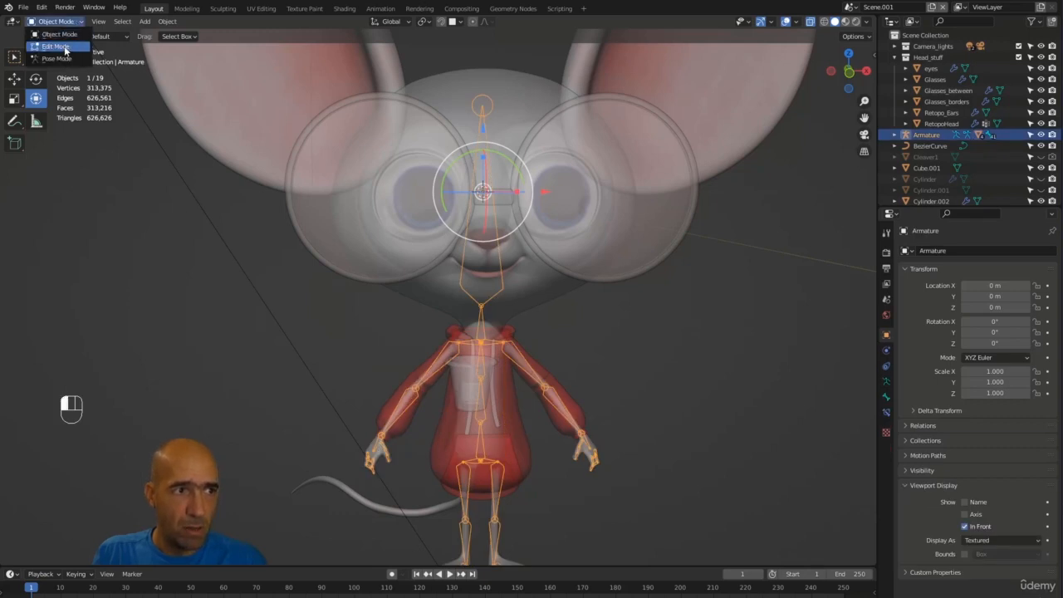
left_click(73, 60)
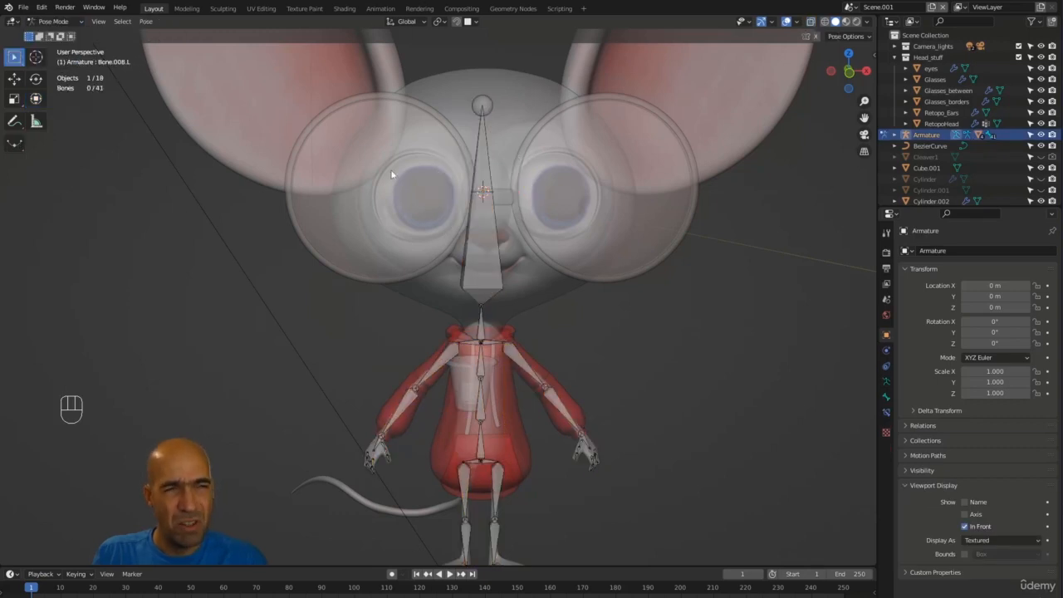
left_click(478, 225)
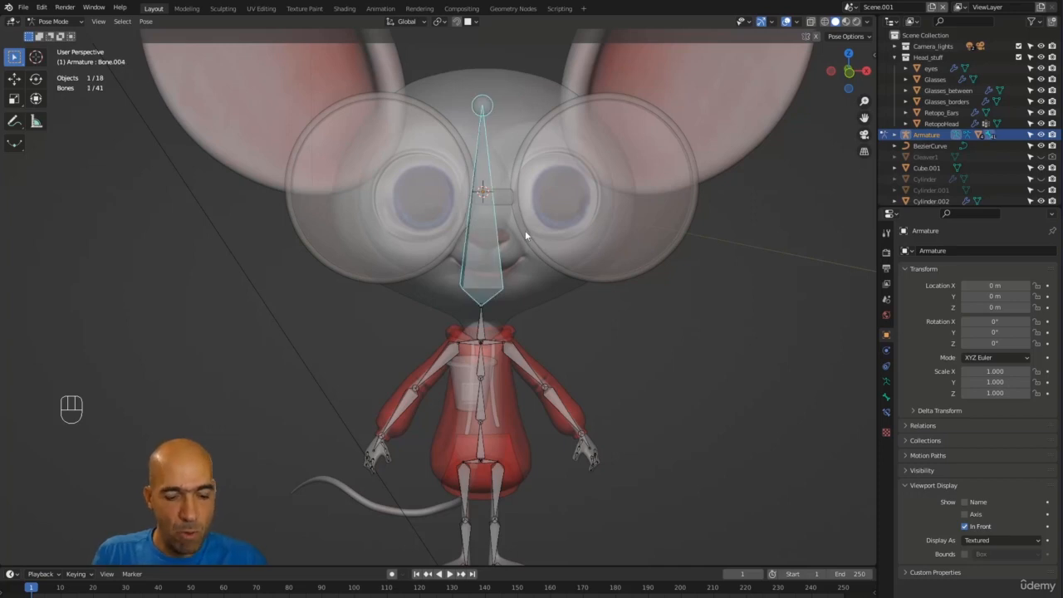
key("r")
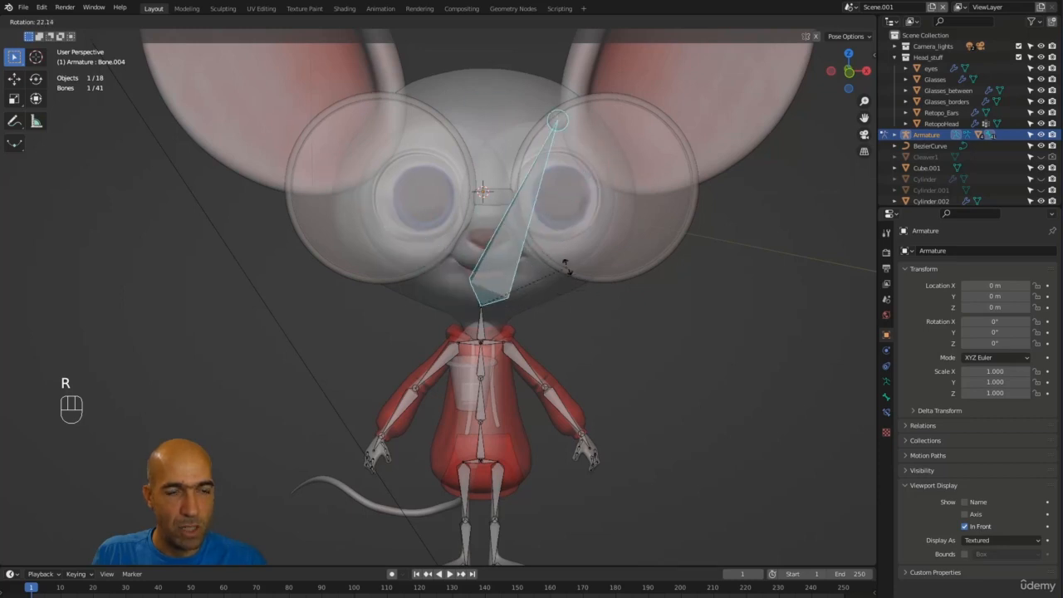
right_click(567, 266)
left_click_drag(632, 272, 641, 294, "alt")
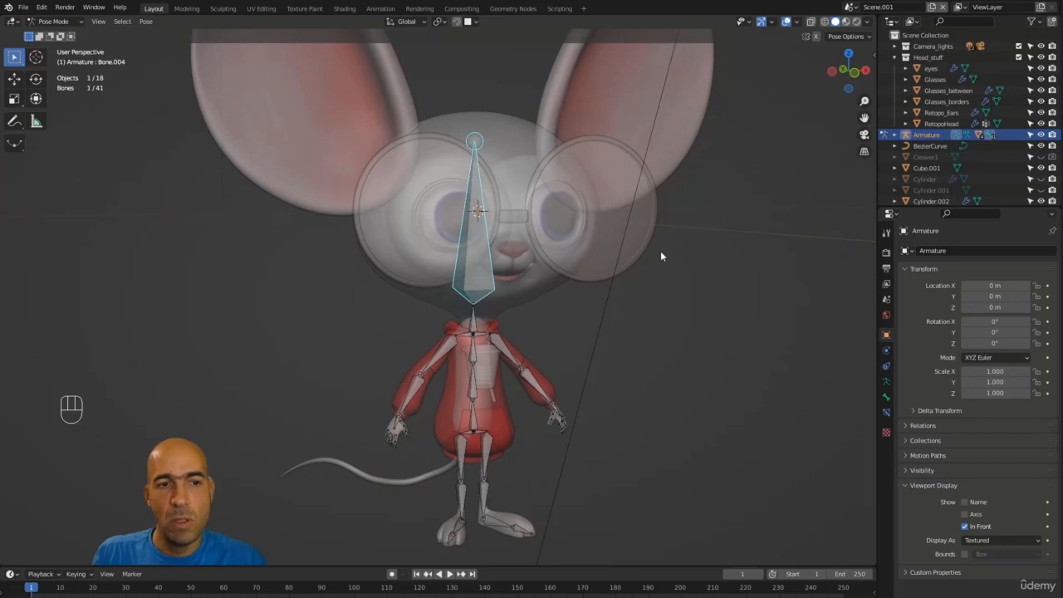
middle_click_drag(665, 248, 649, 231, "alt")
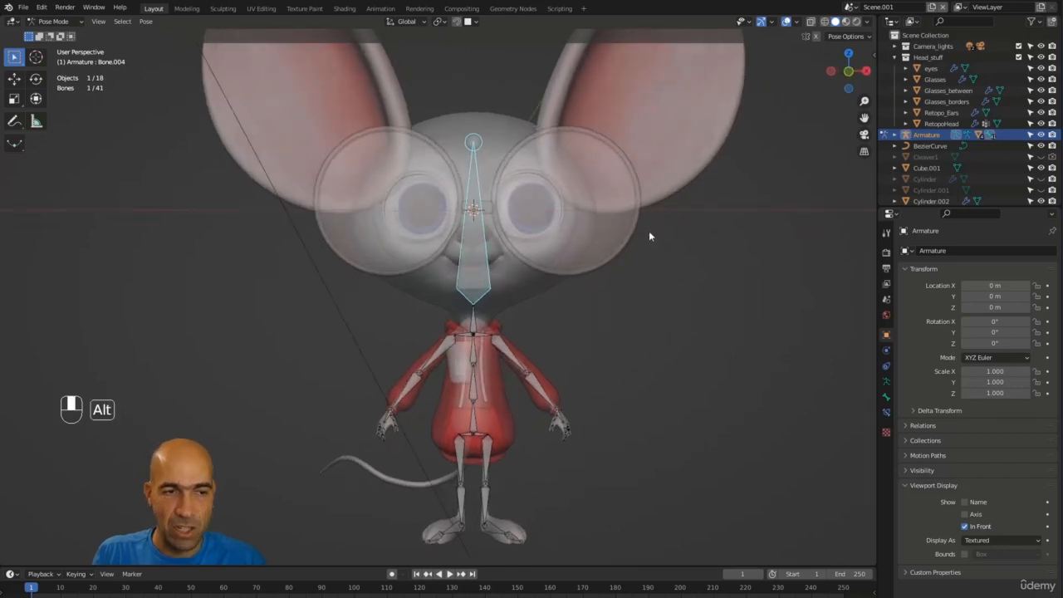
Return to Object Mode and parent the eyes, Glasses, Glasses_borders, Retopo_Ears and RetopoHead to the armature using Armature Deform With Automatic Weights.
key("ctrl+Tab")
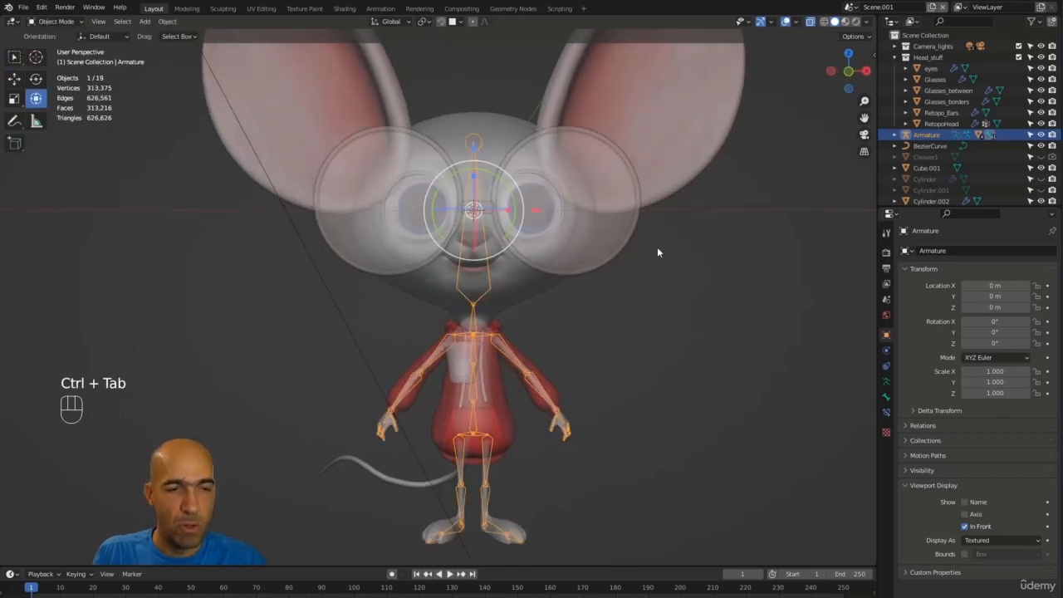
left_click_drag(693, 311, 548, 138)
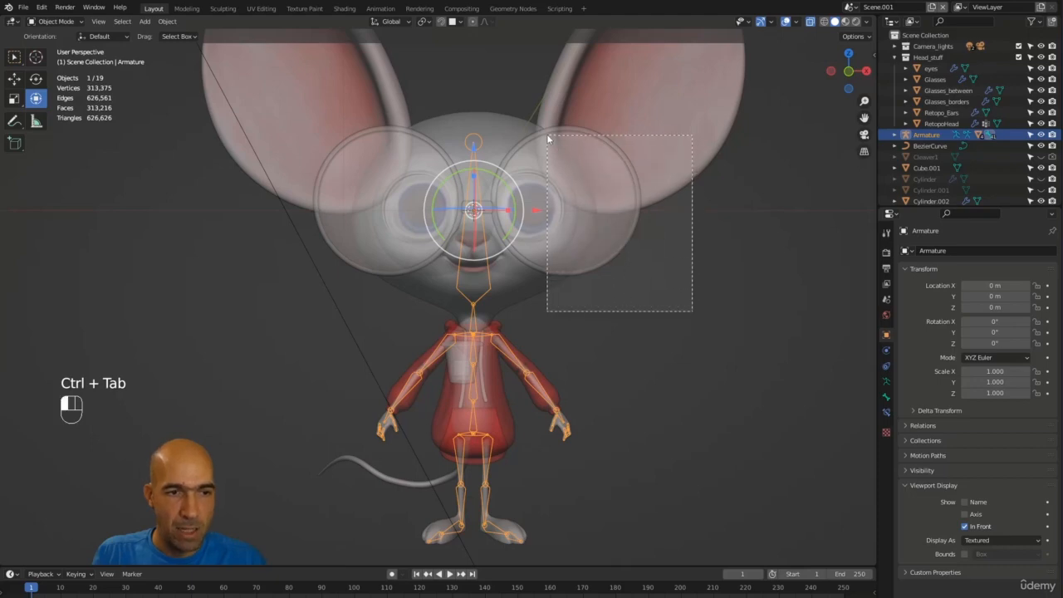
left_click_drag(629, 282, 632, 287)
middle_click_drag(695, 357, 714, 384, "alt")
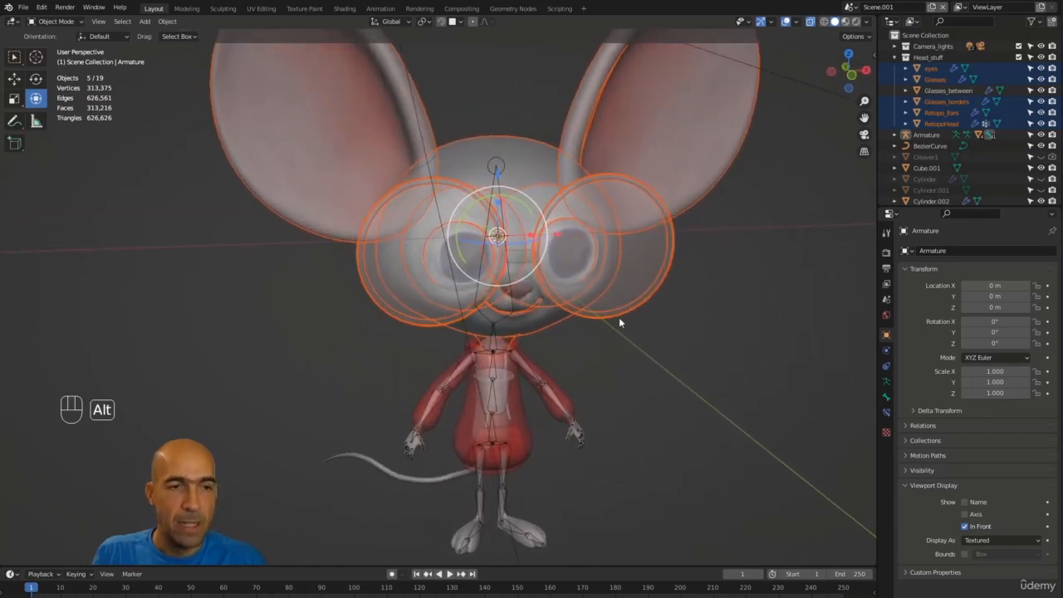
middle_click_drag(622, 318, 612, 317, "alt")
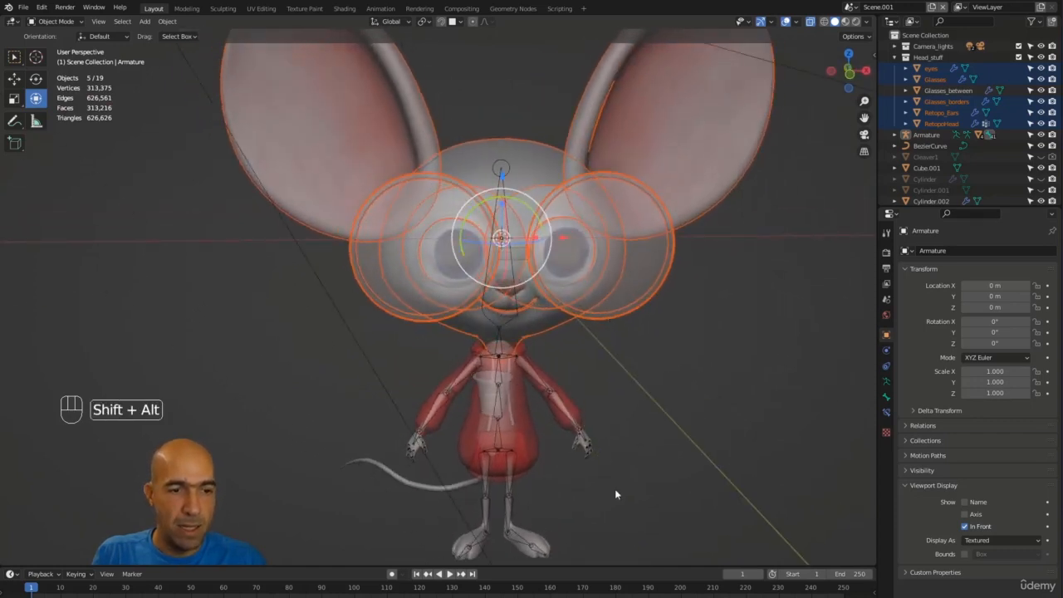
middle_click_drag(617, 493, 529, 447, "alt+shift")
left_click(514, 460, "shift")
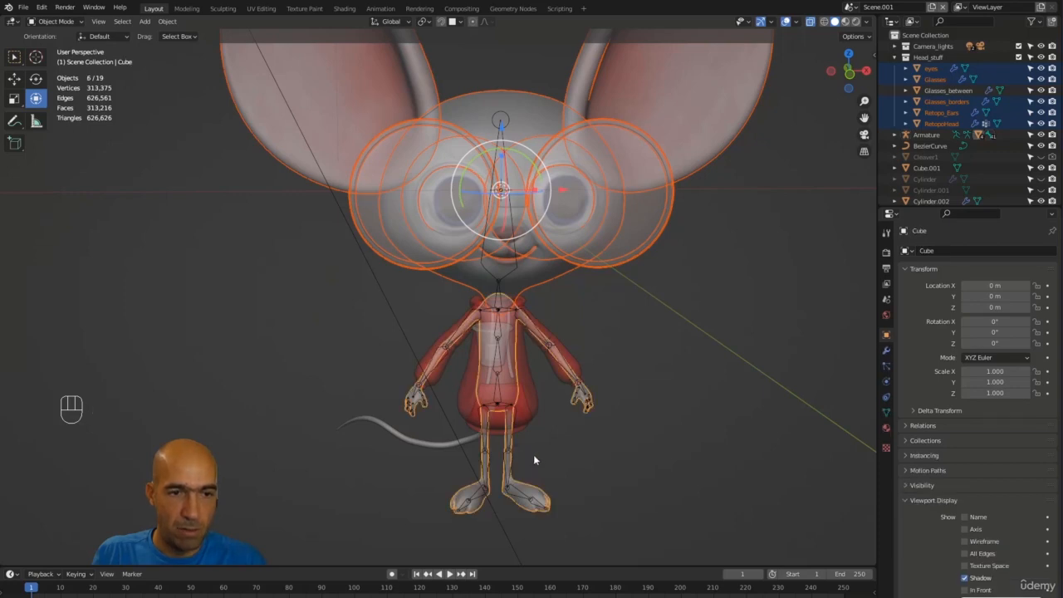
left_click(523, 490, "shift")
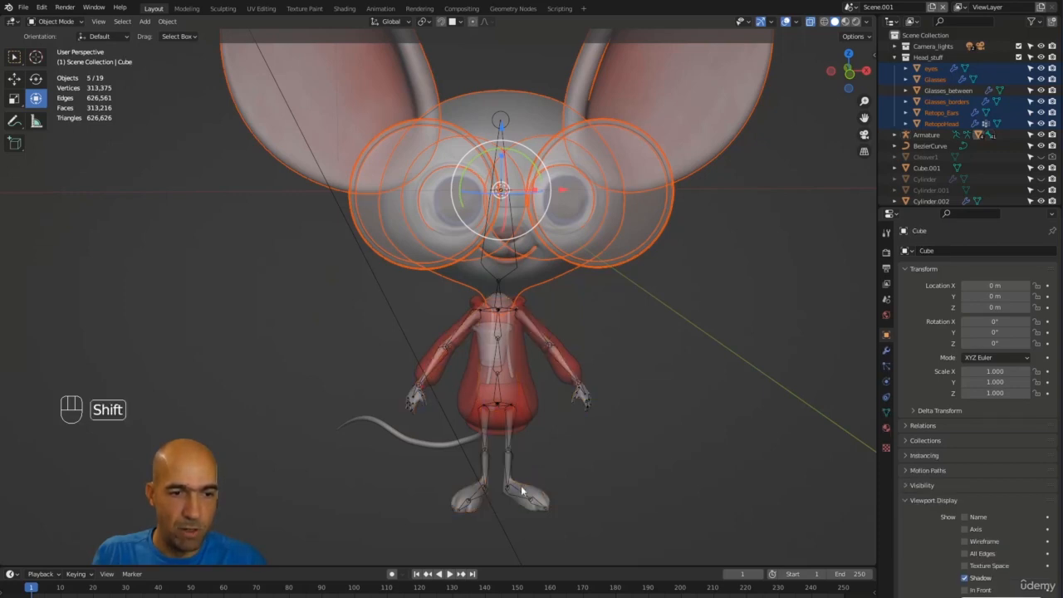
left_click(514, 453, "shift")
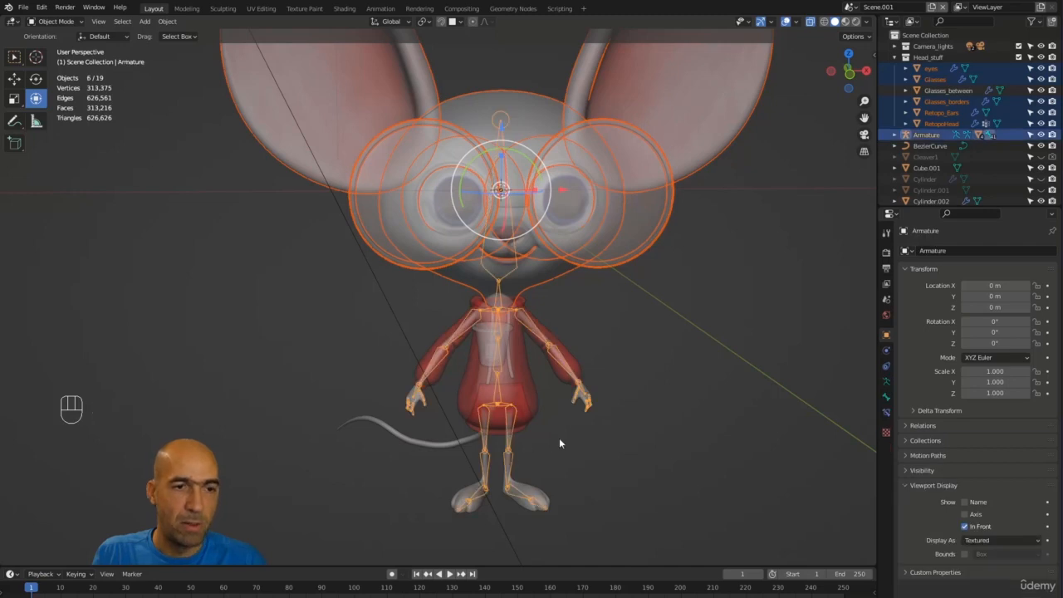
middle_click_drag(574, 433, 597, 438, "alt")
right_click(519, 399)
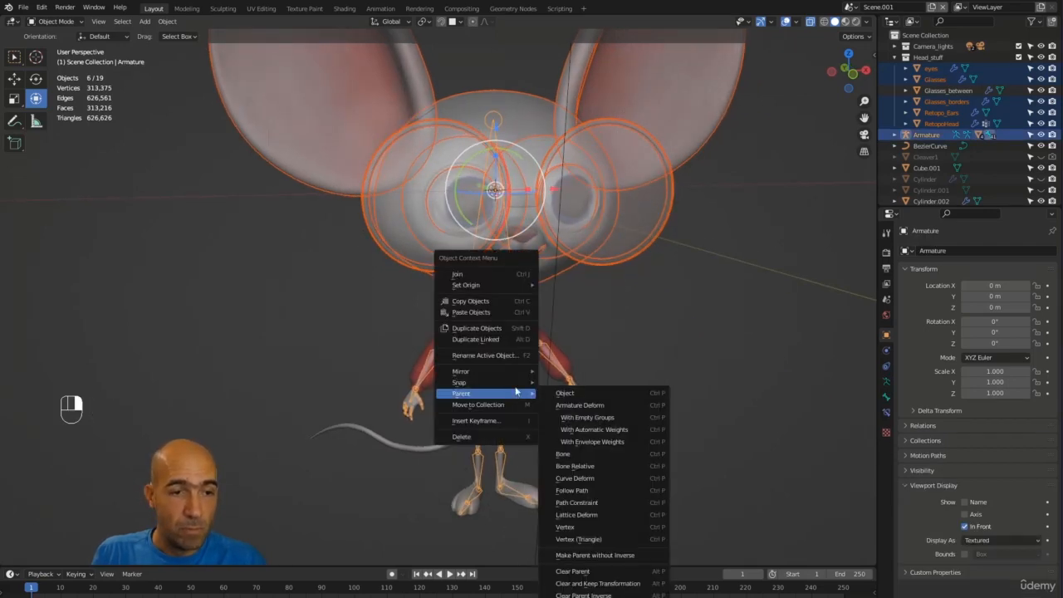
left_click(590, 431)
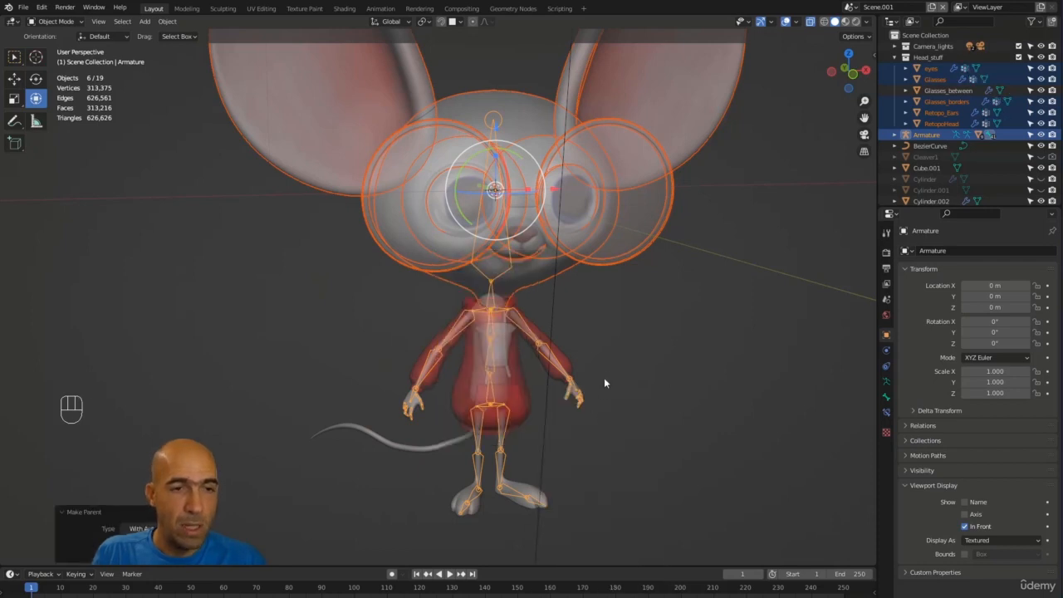
left_click_drag(605, 383, 599, 372, "alt")
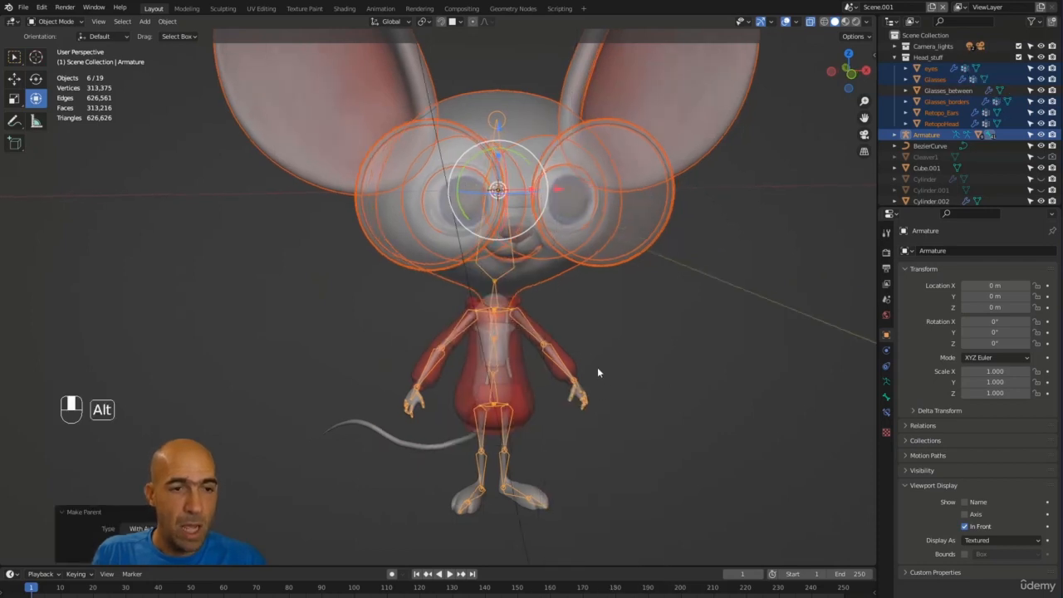
Switch the armature to Pose Mode, rotate the head bone about 48° and show the viewport in Rendered shading.
left_click(509, 460)
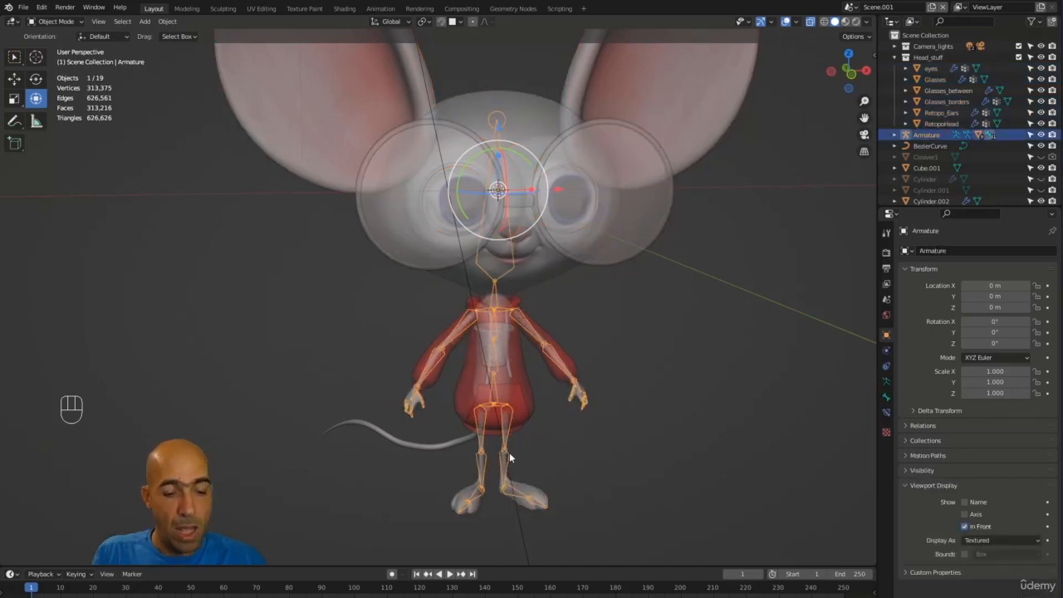
key("ctrl+Tab")
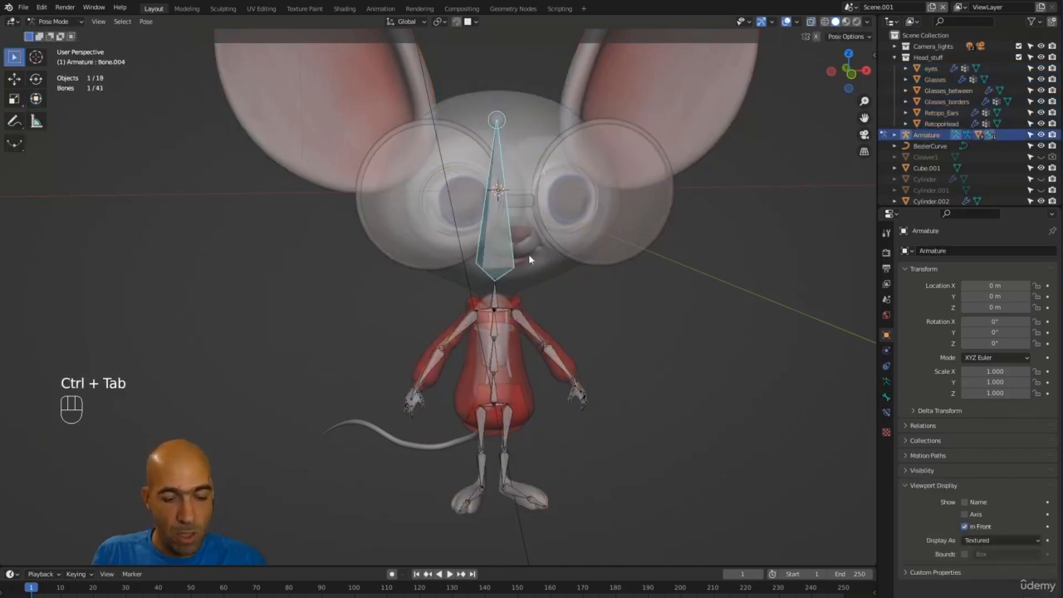
key("r")
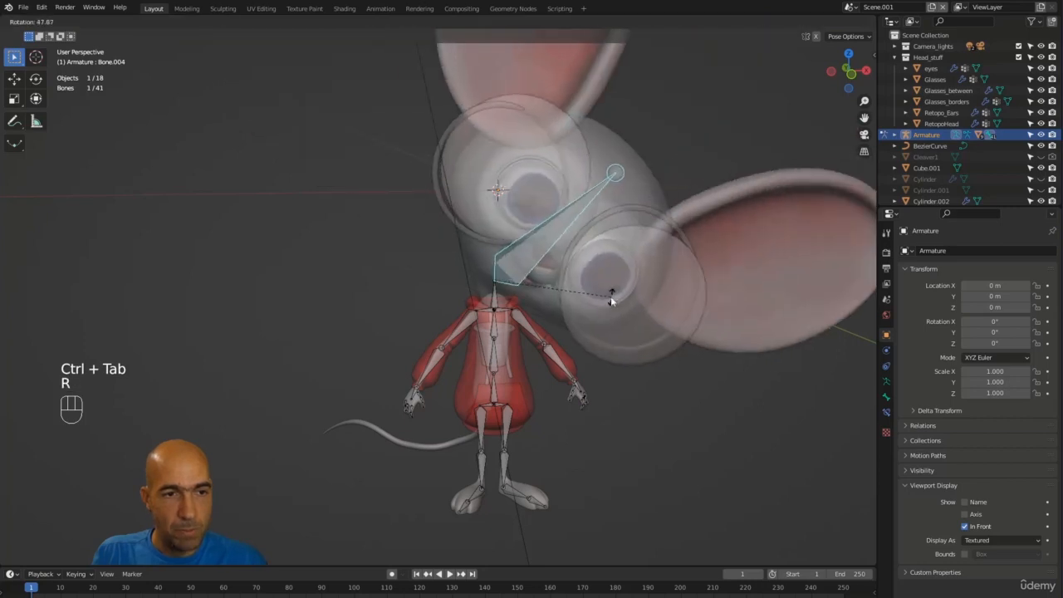
left_click(643, 377)
mouse_move(644, 373)
middle_mouse_down()
mouse_move(637, 347)
mouse_move(638, 387)
middle_mouse_up()
left_click(856, 22)
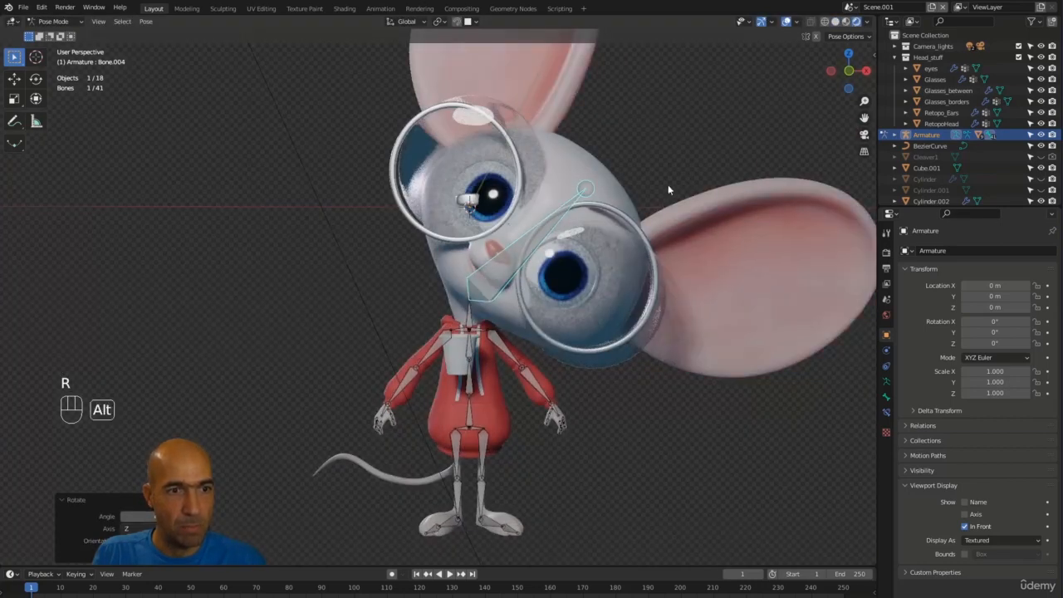
mouse_move(668, 184)
left_mouse_down("alt")
mouse_move(872, 199)
mouse_move(22, 200)
mouse_move(309, 190)
mouse_move(294, 194)
mouse_move(309, 205)
left_mouse_up("alt")
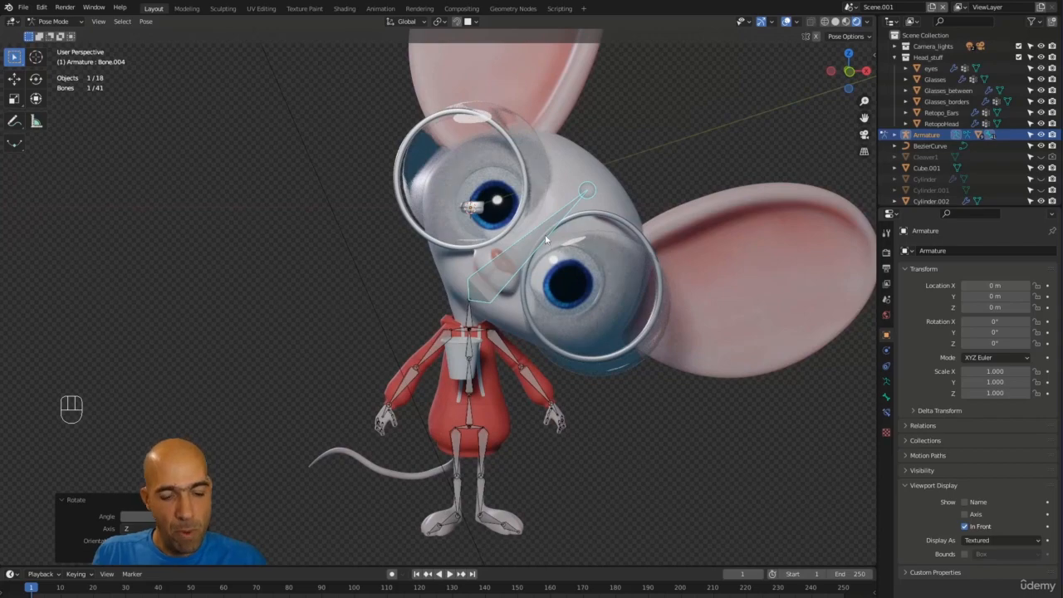
Test further head bone rotations while checking the head from the front and side, and clear the bone's rotation.
key("r")
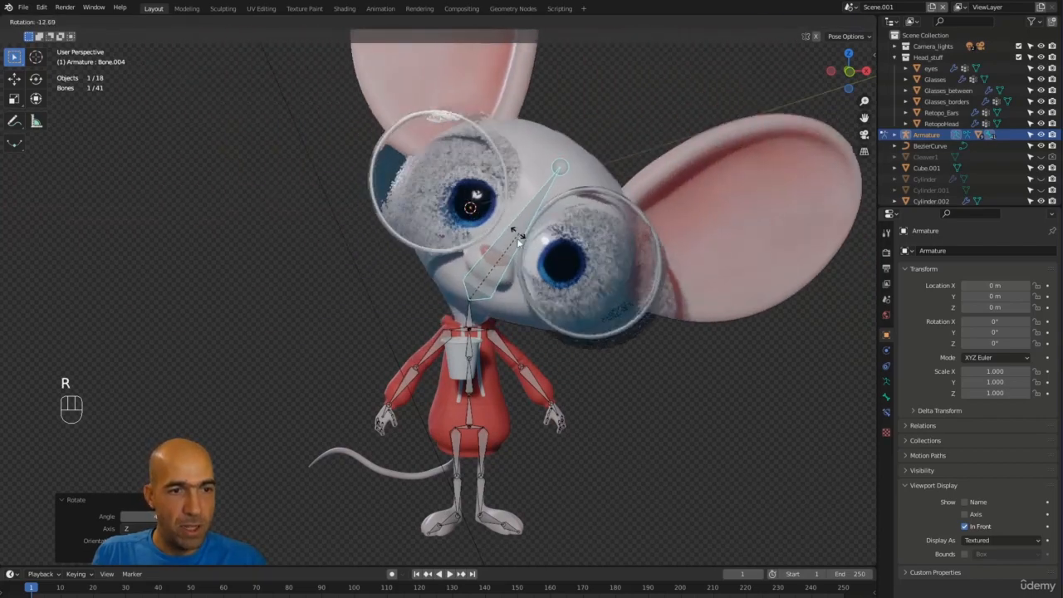
right_click(518, 239)
middle_click_drag(519, 243, 650, 285, "alt")
key("r")
left_click(539, 208)
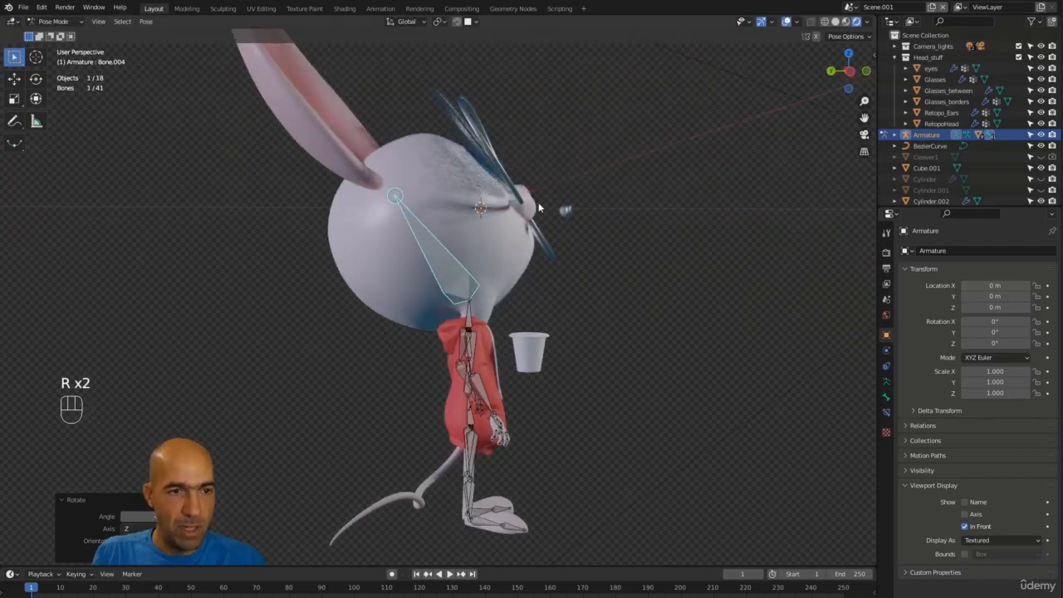
left_click_drag(539, 208, 555, 266, "alt")
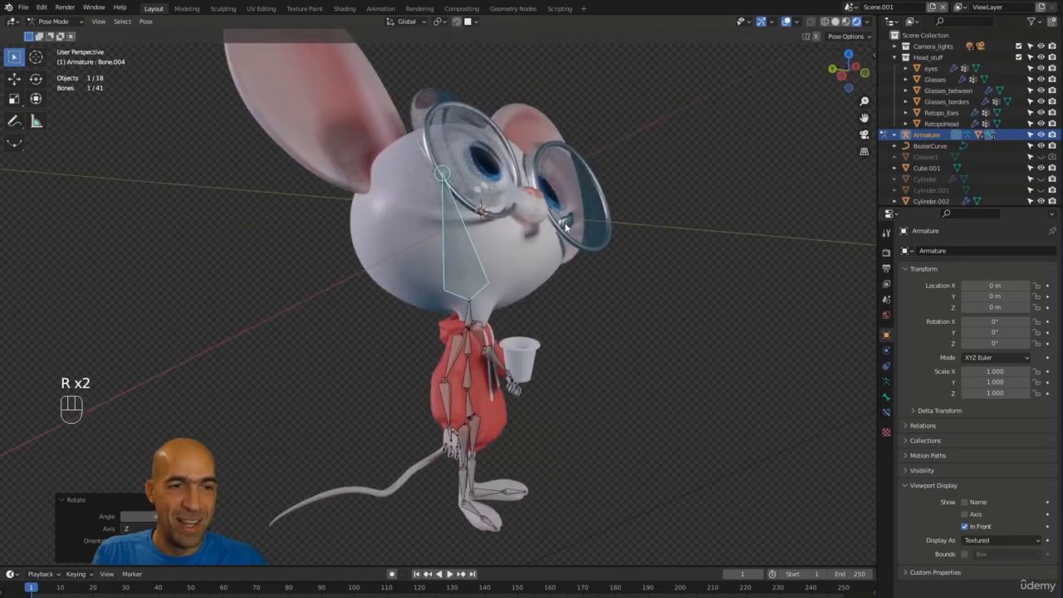
left_click_drag(565, 226, 565, 281, "alt")
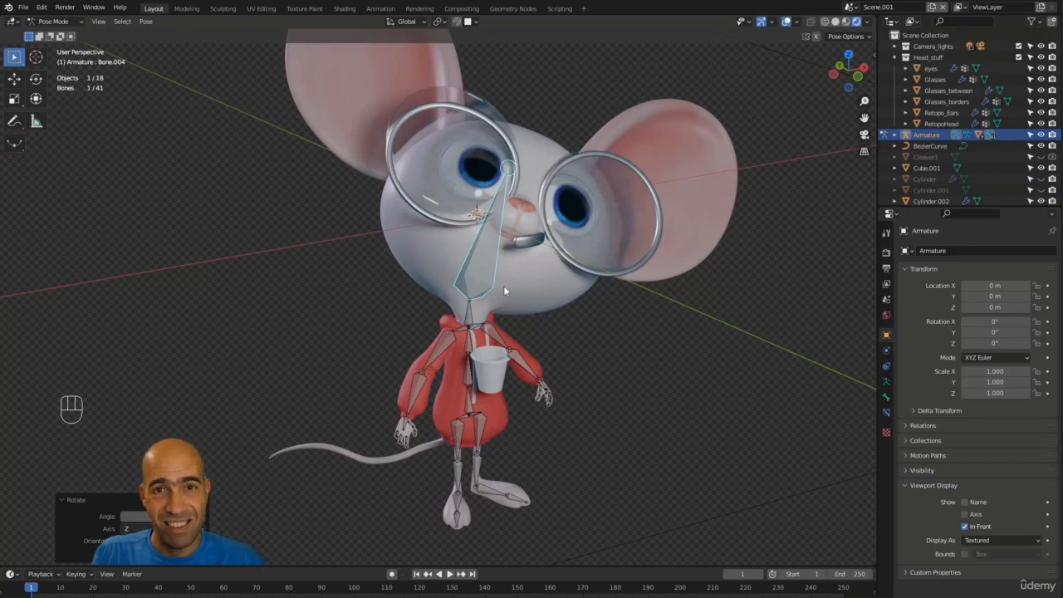
key("alt+r")
left_click_drag(507, 311, 525, 413, "alt")
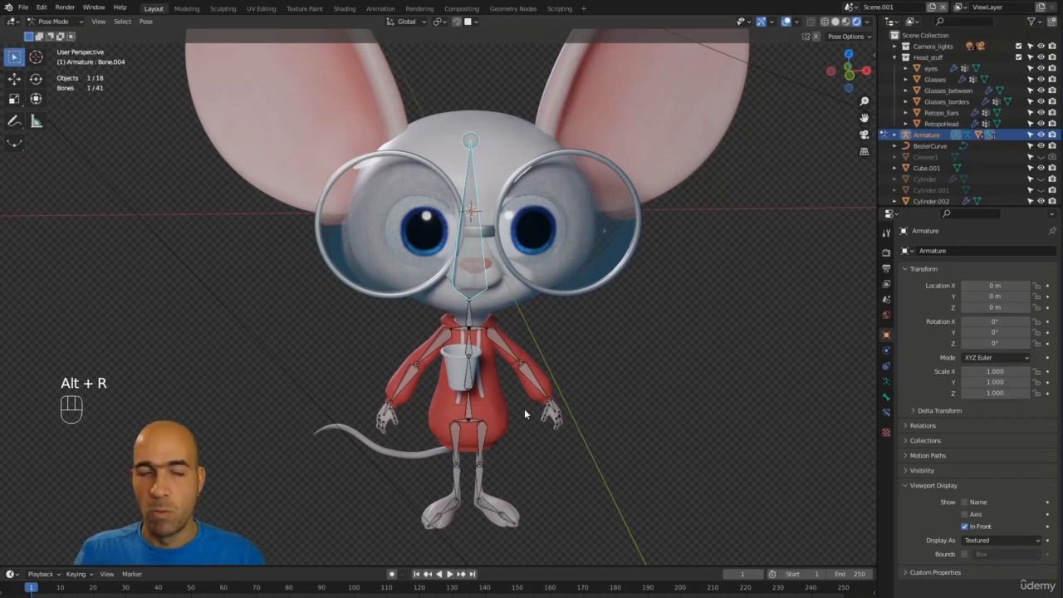
right_click(466, 271)
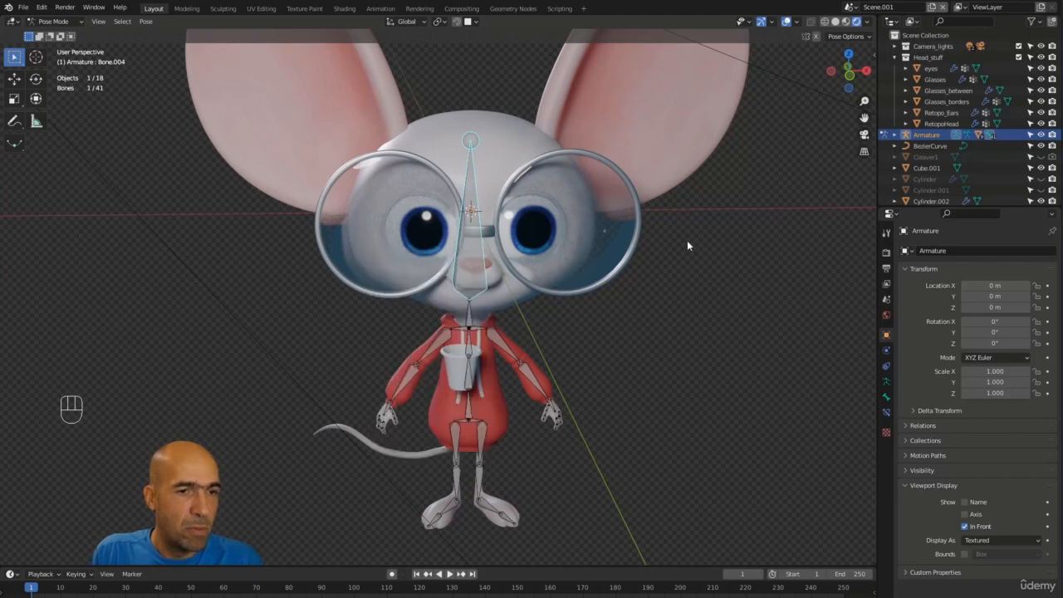
Return to Object Mode and parent the Glasses_between mesh to the armature using Armature Deform With Automatic Weights.
middle_click_drag(705, 238, 496, 234)
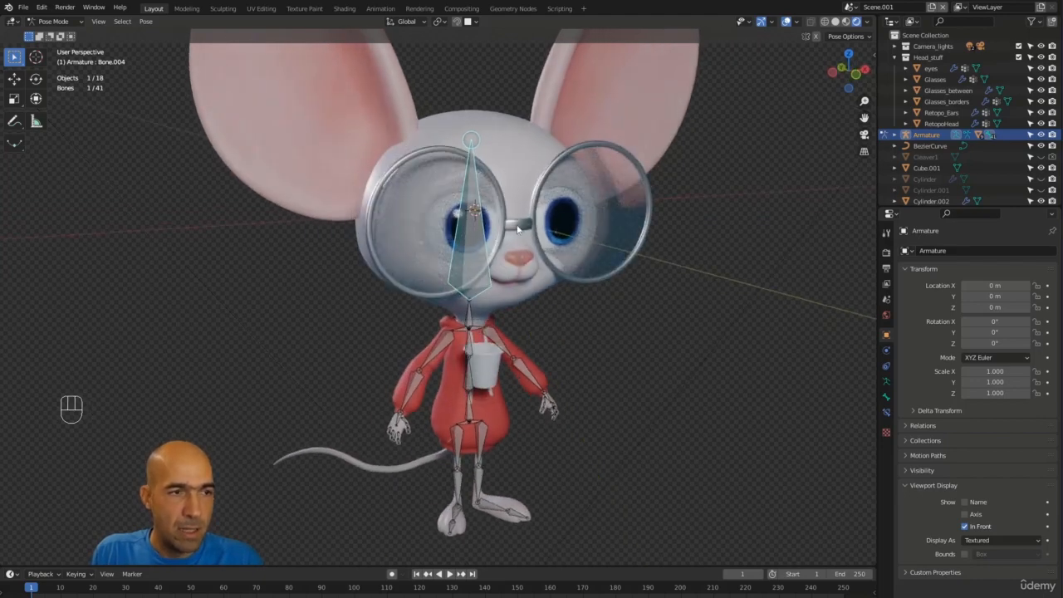
key("ctrl+Tab")
left_click(517, 229)
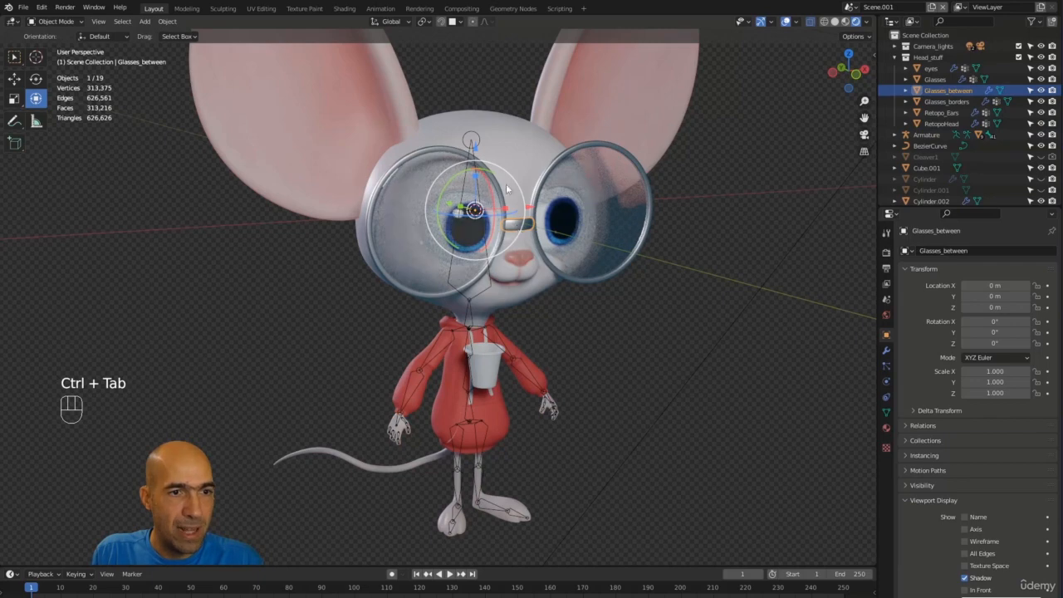
left_click(475, 137, "shift")
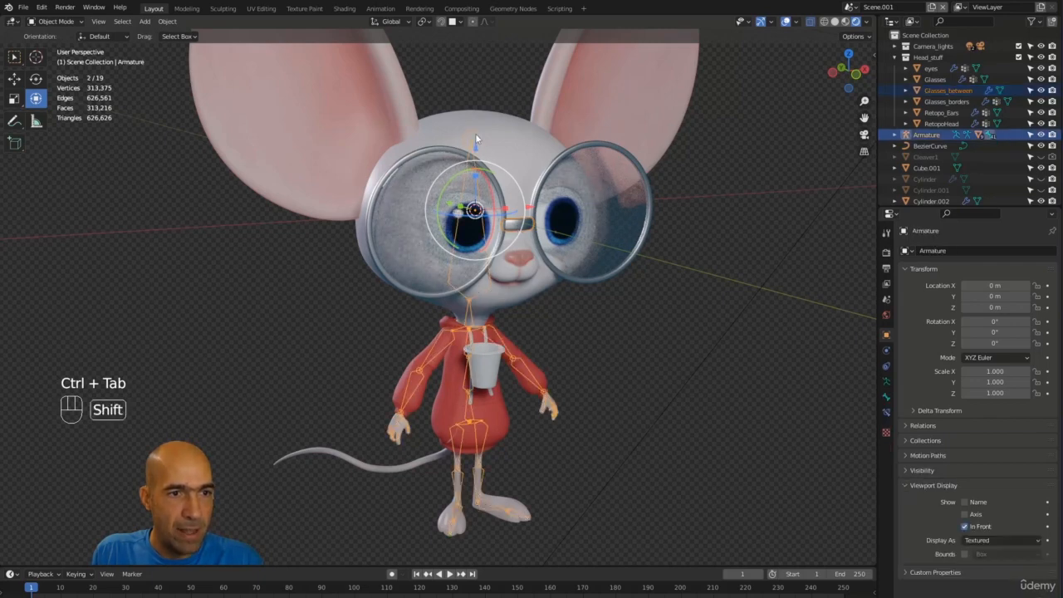
right_click(496, 193)
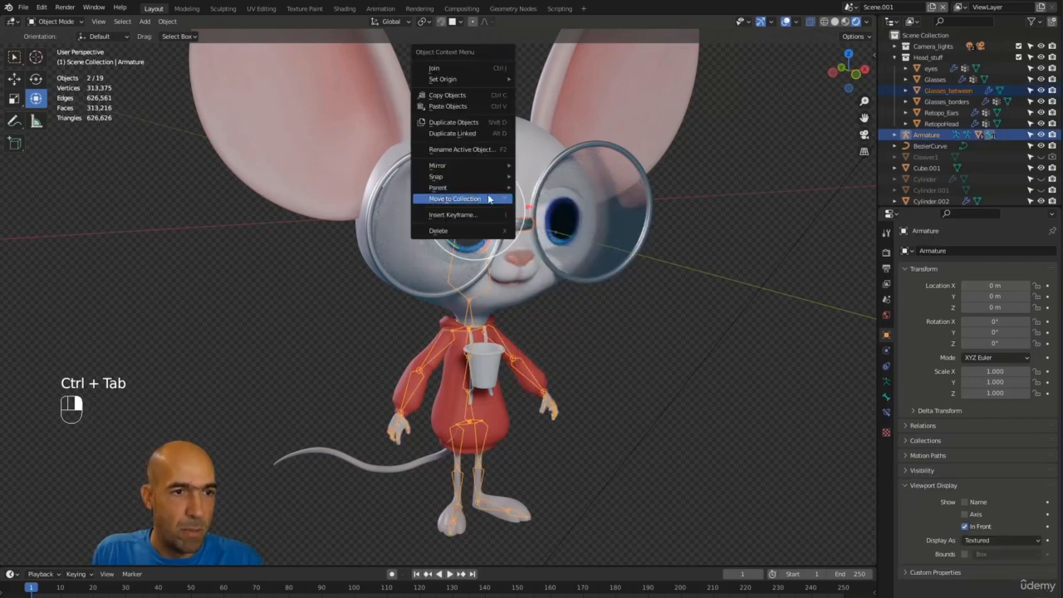
mouse_move(492, 188)
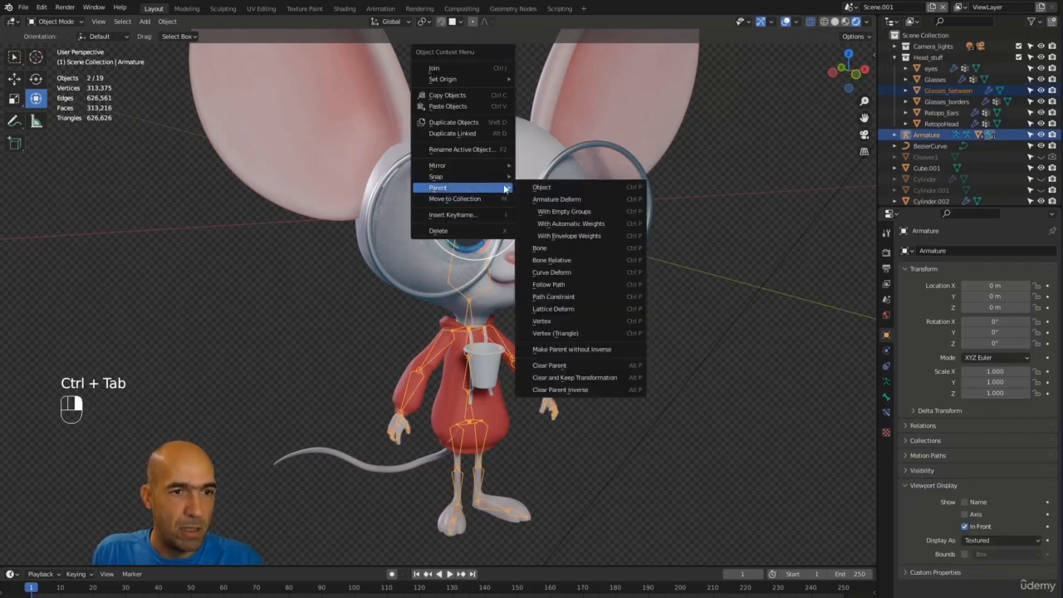
left_click(580, 224)
Put only the armature into Pose Mode and test the glasses by rotating the head bone about 22°, cancelling the rotation.
left_click(476, 147)
left_click(477, 147)
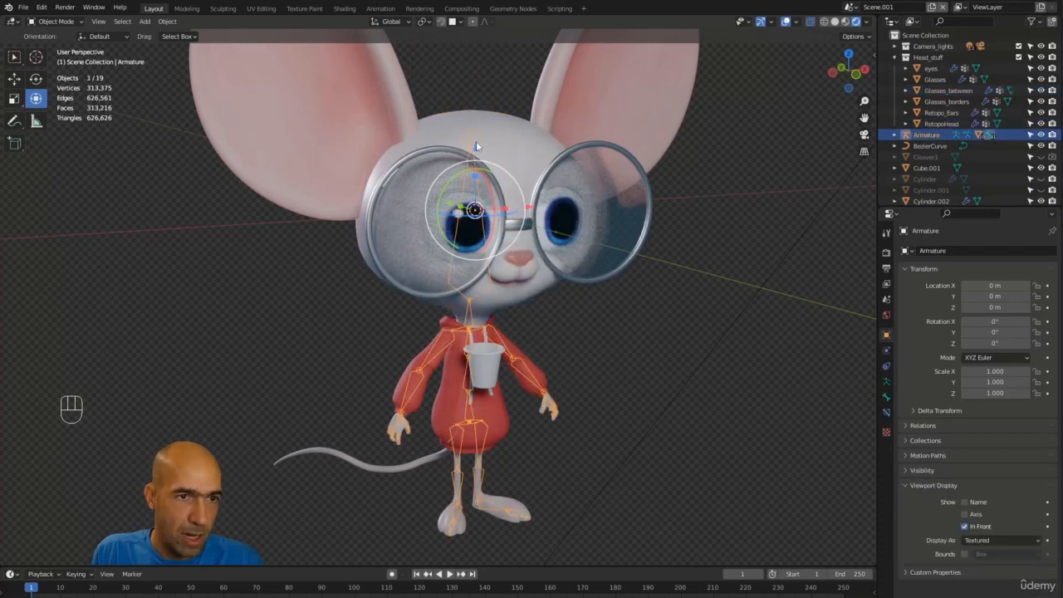
scroll(611, 244, "up", 1)
key("ctrl+Tab")
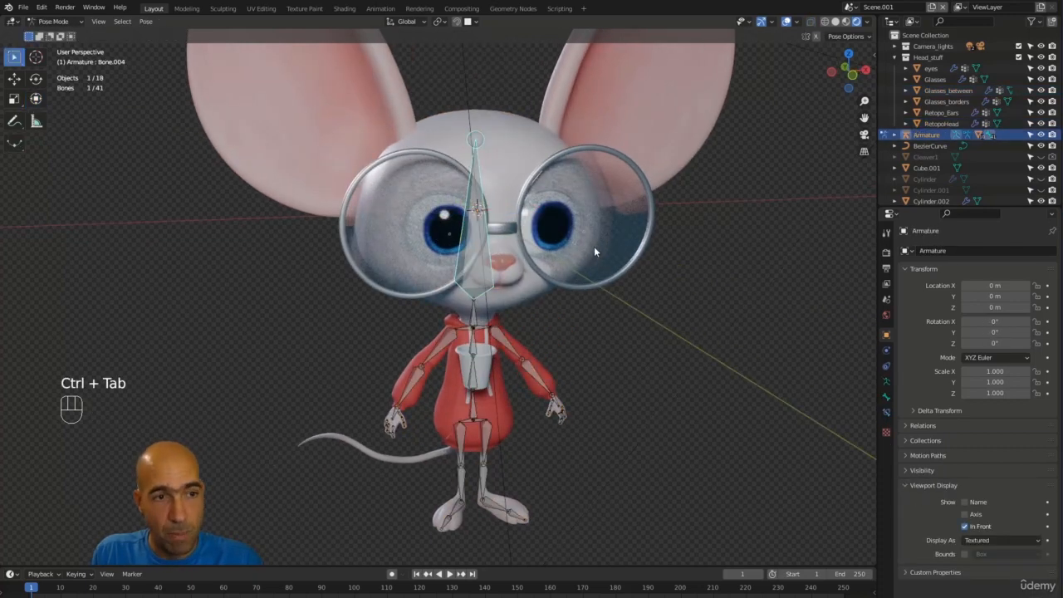
left_click_drag(654, 266, 472, 266, "alt")
key("r")
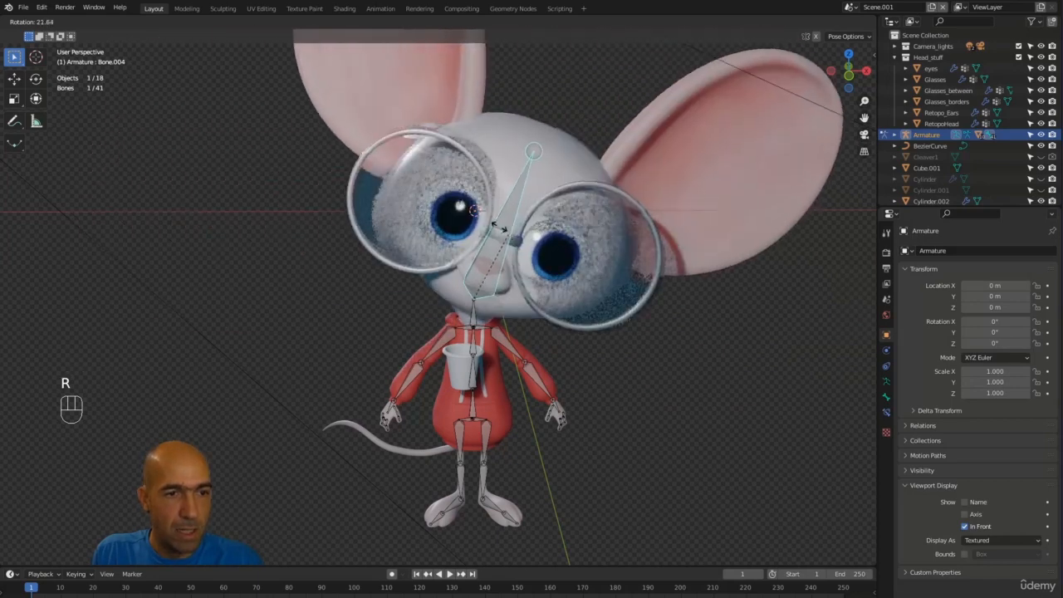
right_click(489, 226)
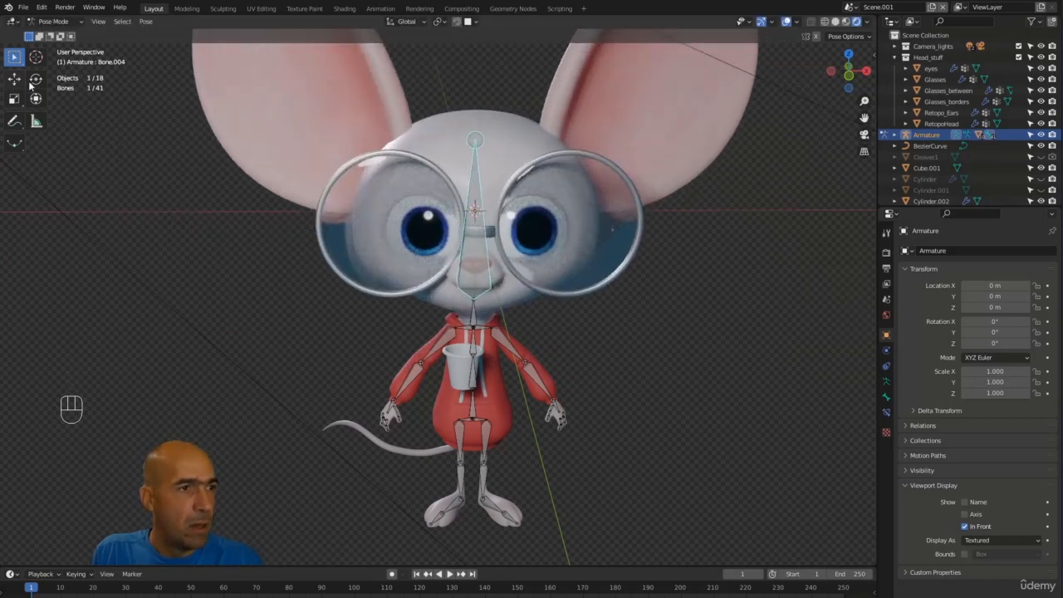
Activate the Transform tool, try turning the head bone around its vertical axis and undo the last change.
left_click(35, 98)
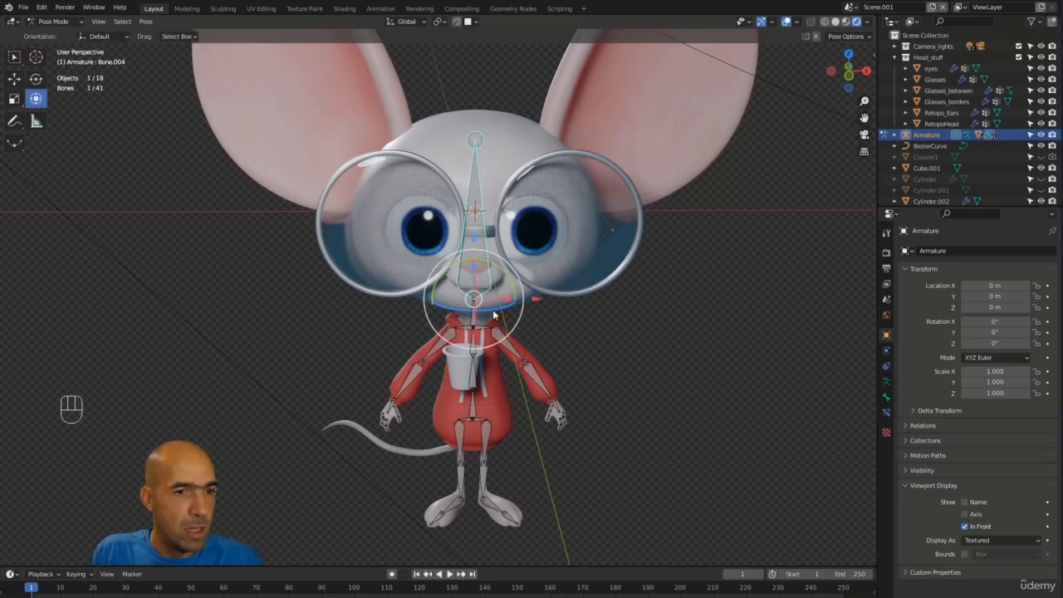
left_click_drag(493, 312, 575, 307)
mouse_move(480, 285)
left_mouse_down()
mouse_move(485, 325)
mouse_move(478, 245)
mouse_move(490, 299)
mouse_move(490, 285)
mouse_move(500, 291)
left_mouse_up()
key("ctrl+z")
middle_click_drag(567, 310, 609, 312, "alt")
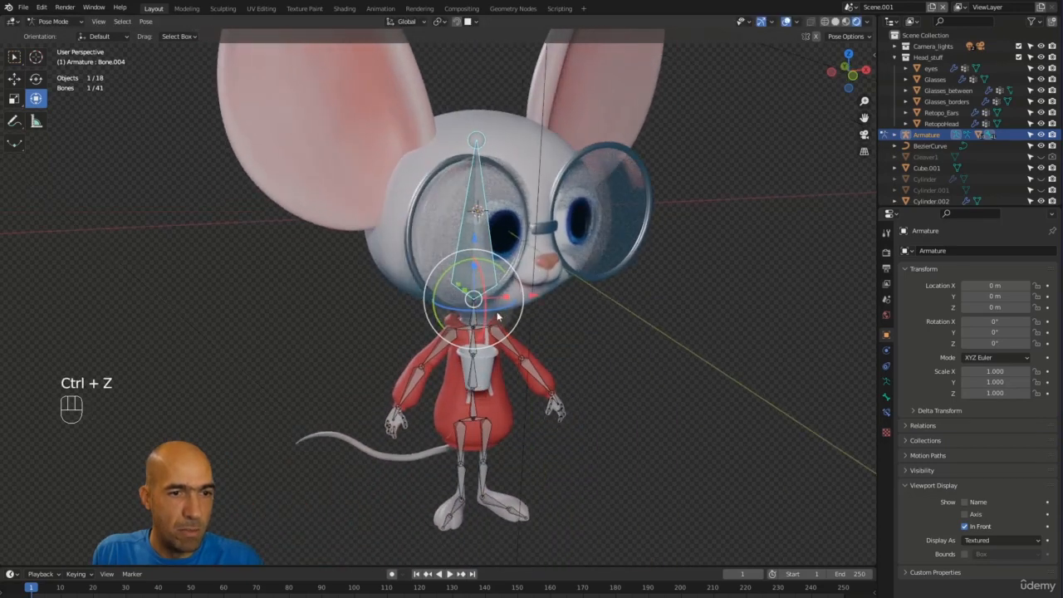
Try a free trackball rotation of the head bone, clear its rotation and deselect the bone.
left_click_drag(502, 324, 479, 172)
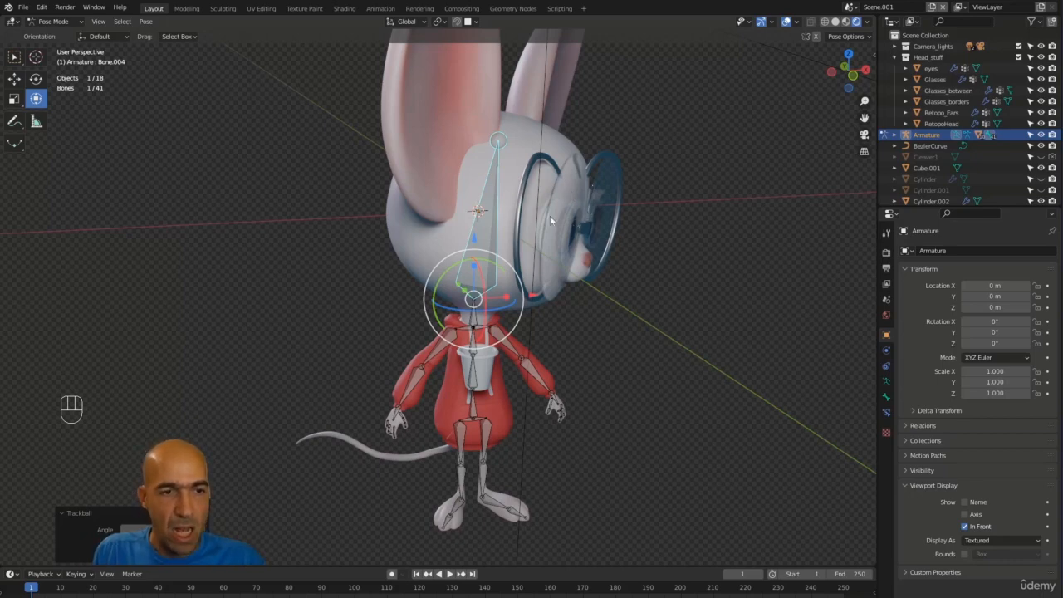
key("alt+r")
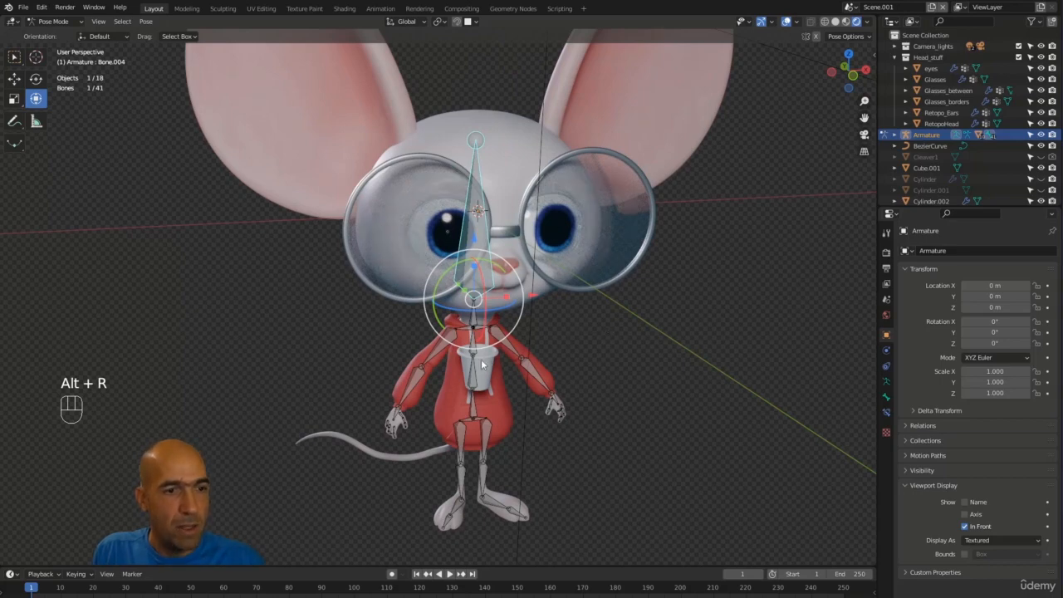
left_click(608, 358)
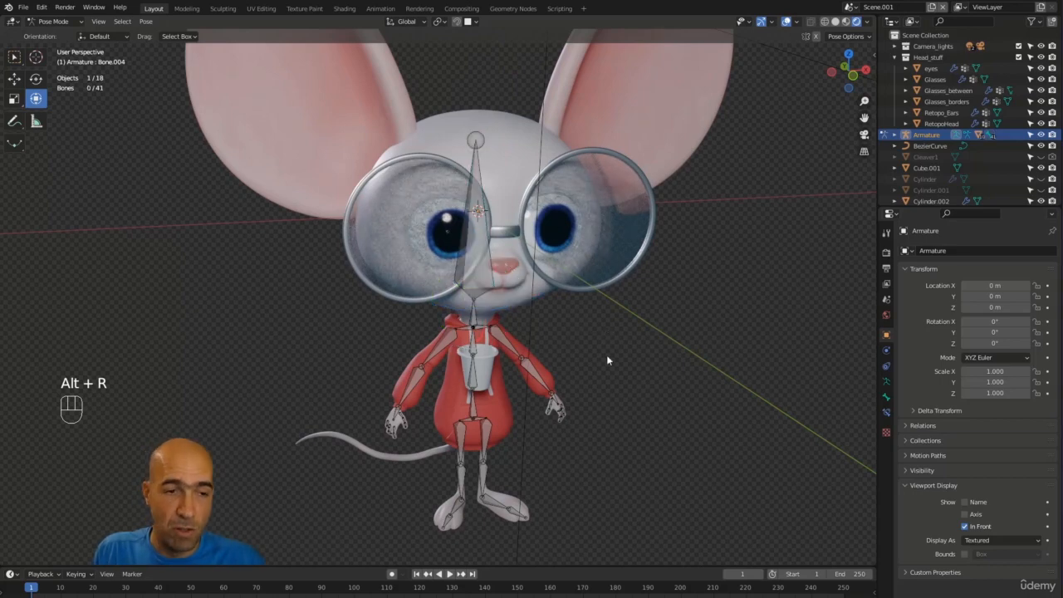
Test the sweater sleeve by selecting the right forearm bone, Bone.007.R, and bending it up at the elbow with a free trackball rotation.
middle_click_drag(625, 349, 615, 320, "alt")
middle_click_drag(615, 321, 620, 275, "shift")
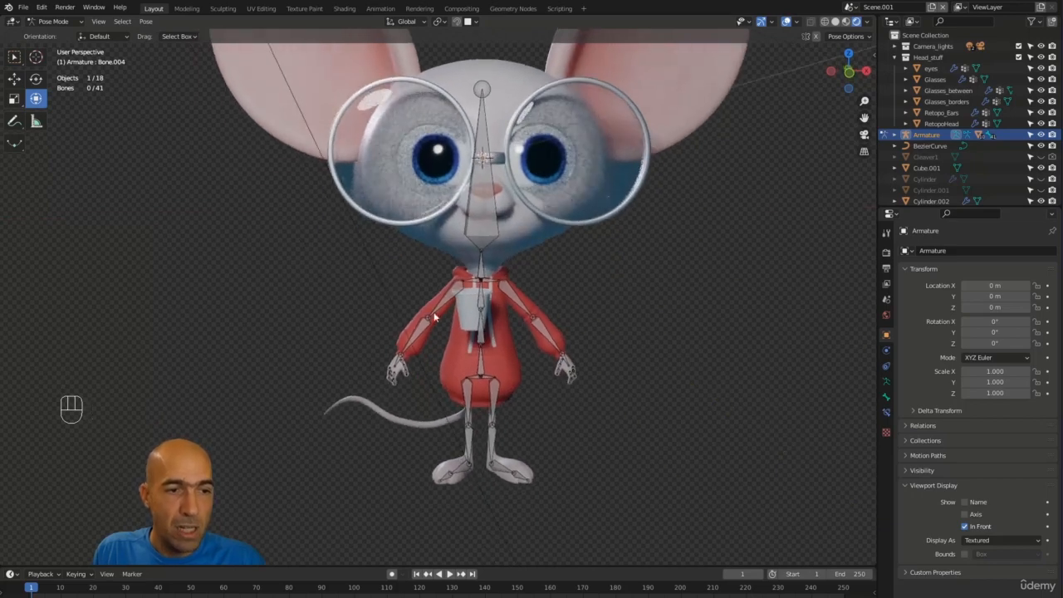
left_click(420, 331)
middle_click_drag(420, 331, 498, 416, "alt")
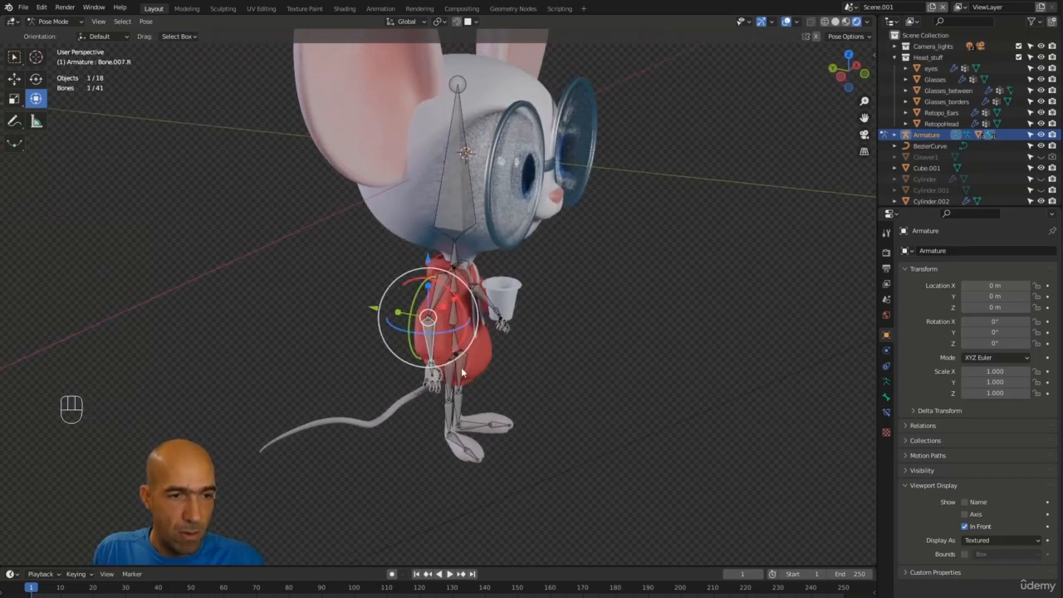
key("r")
key("r")
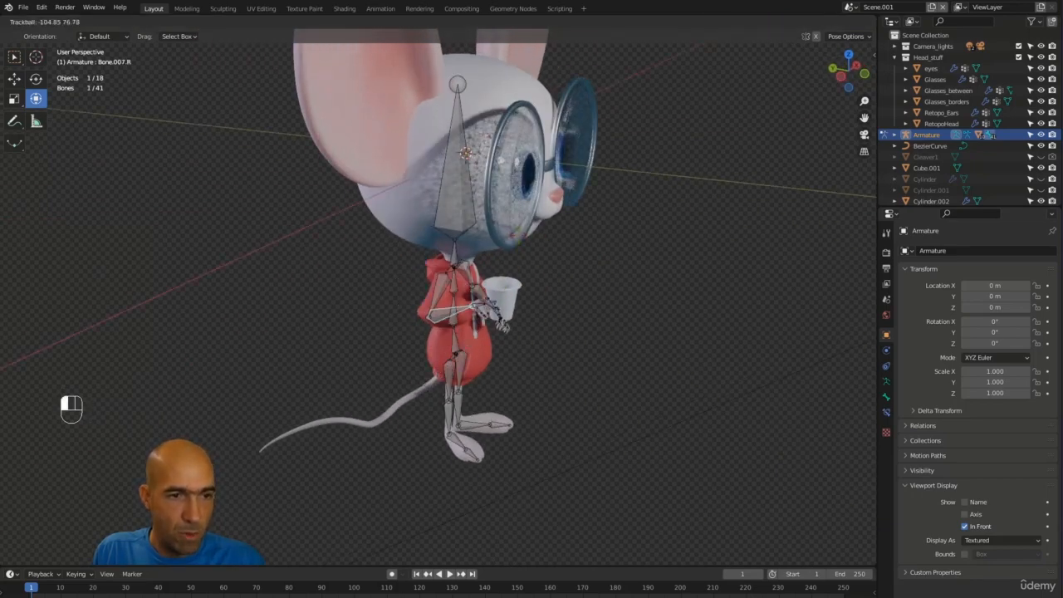
left_click_drag(438, 197, 432, 190)
Adjust the raised right forearm with another trackball rotation, then swing it outward away from the body.
middle_click_drag(528, 264, 465, 267, "alt")
key("r")
key("r")
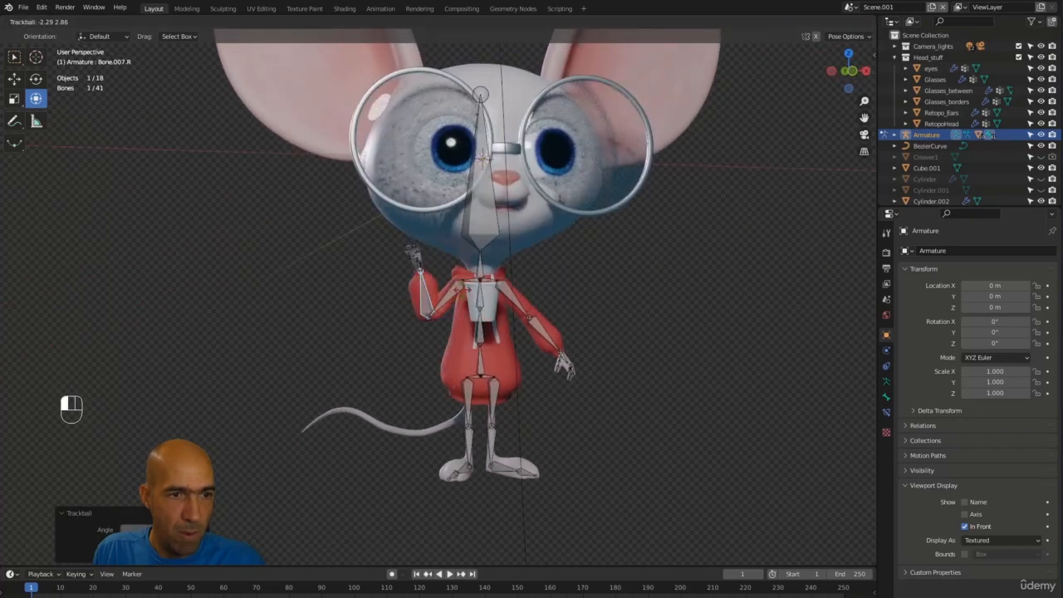
left_click(444, 306)
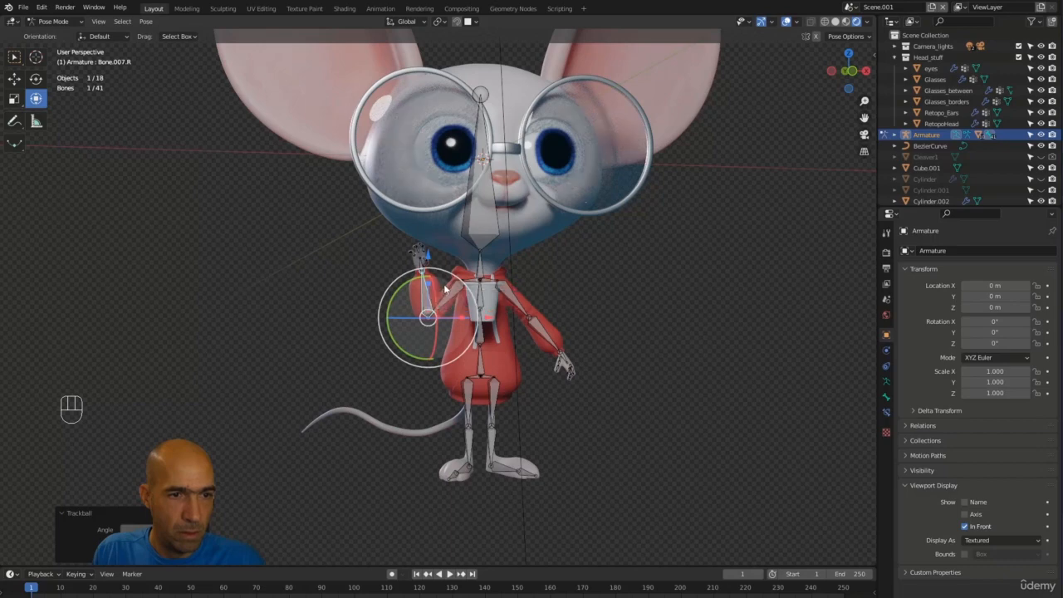
left_click_drag(448, 274, 370, 256)
Test the shoulder deformation by rotating the right upper arm bone, Bone.006.R, upward and then lowering it to about horizontal.
left_click(454, 301)
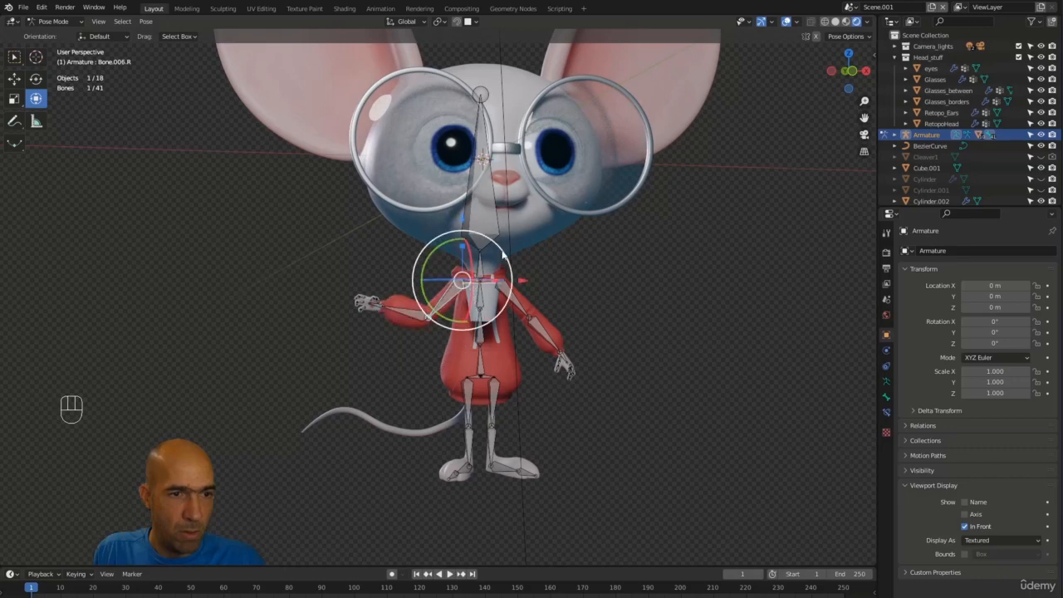
left_click_drag(503, 255, 495, 320)
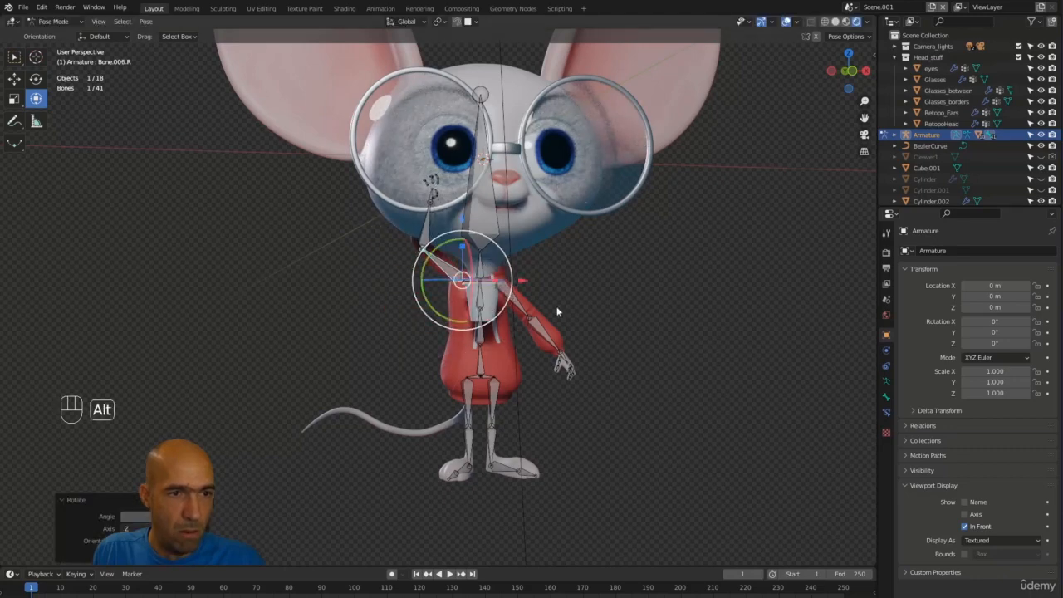
mouse_move(557, 308)
left_mouse_down("alt")
mouse_move(654, 310)
mouse_move(552, 304)
left_mouse_up("alt")
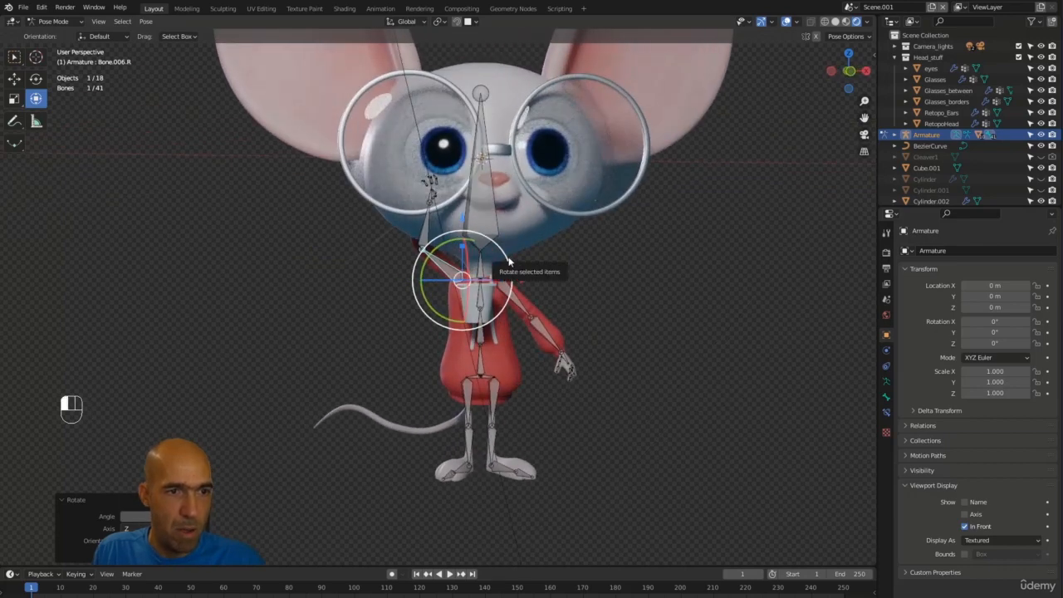
left_click_drag(510, 262, 480, 218)
left_click_drag(531, 287, 588, 280, "alt")
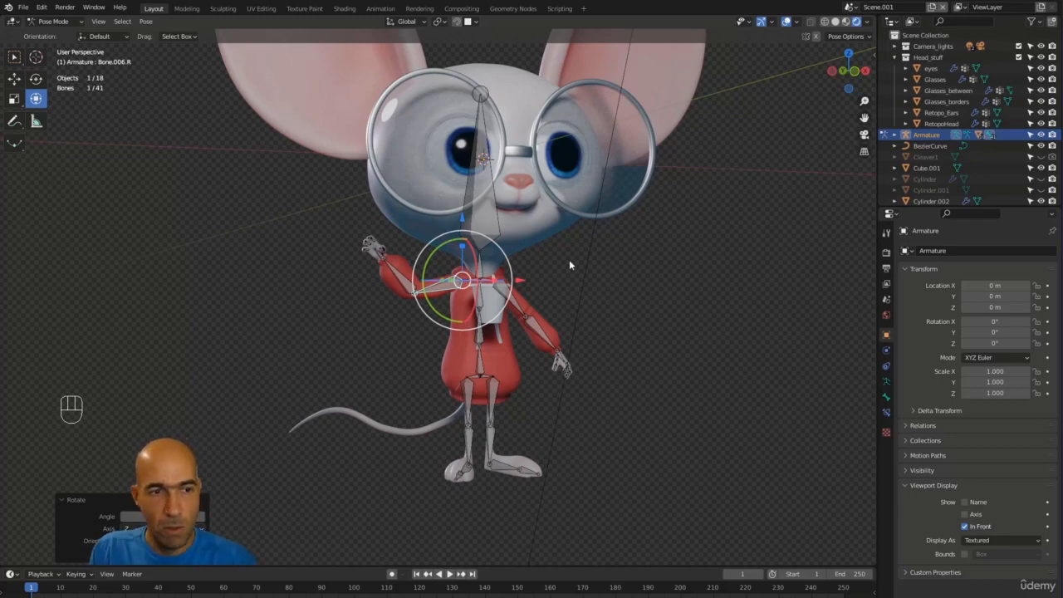
Undo the test rotations of the right arm bones to restore the arm's rest pose.
key("ctrl+z")
key("ctrl+z")
key("ctrl+z")
key("ctrl+z")
key("ctrl+z")
key("ctrl+z")
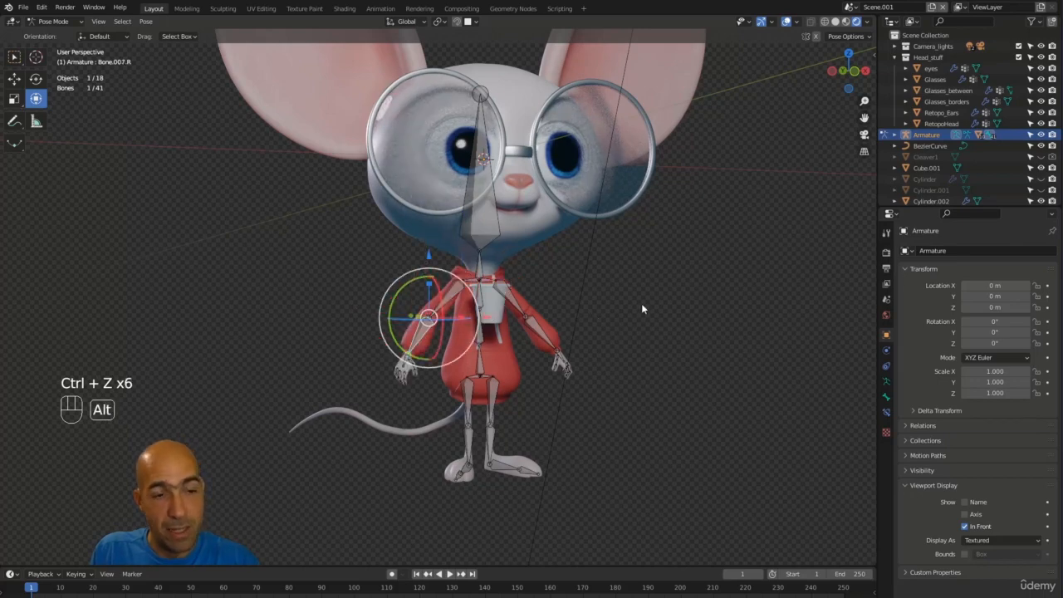
mouse_move(641, 303)
left_mouse_down("alt")
mouse_move(600, 309)
mouse_move(623, 310)
left_mouse_up("alt")
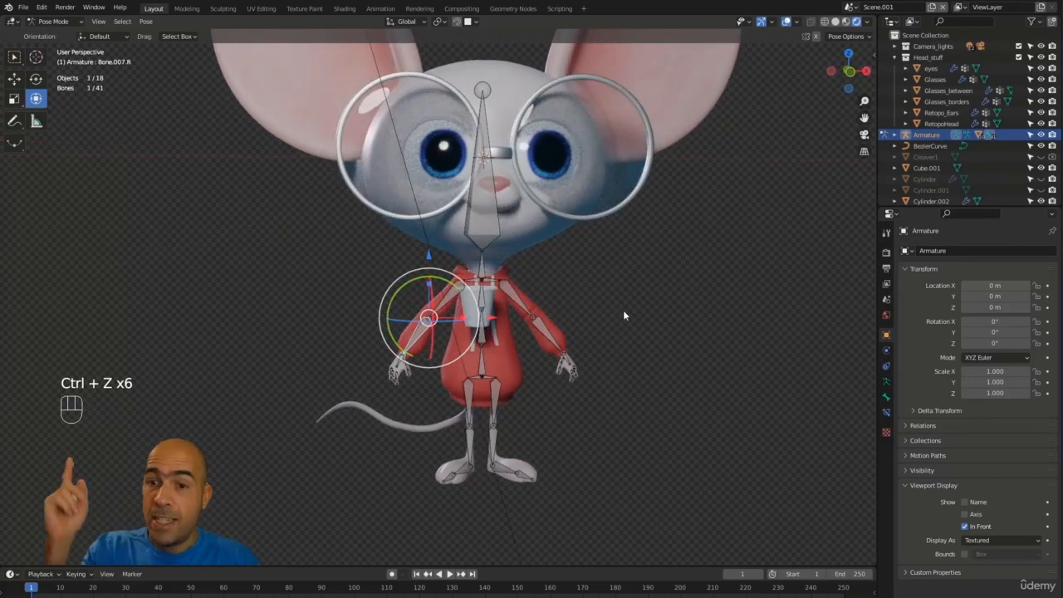